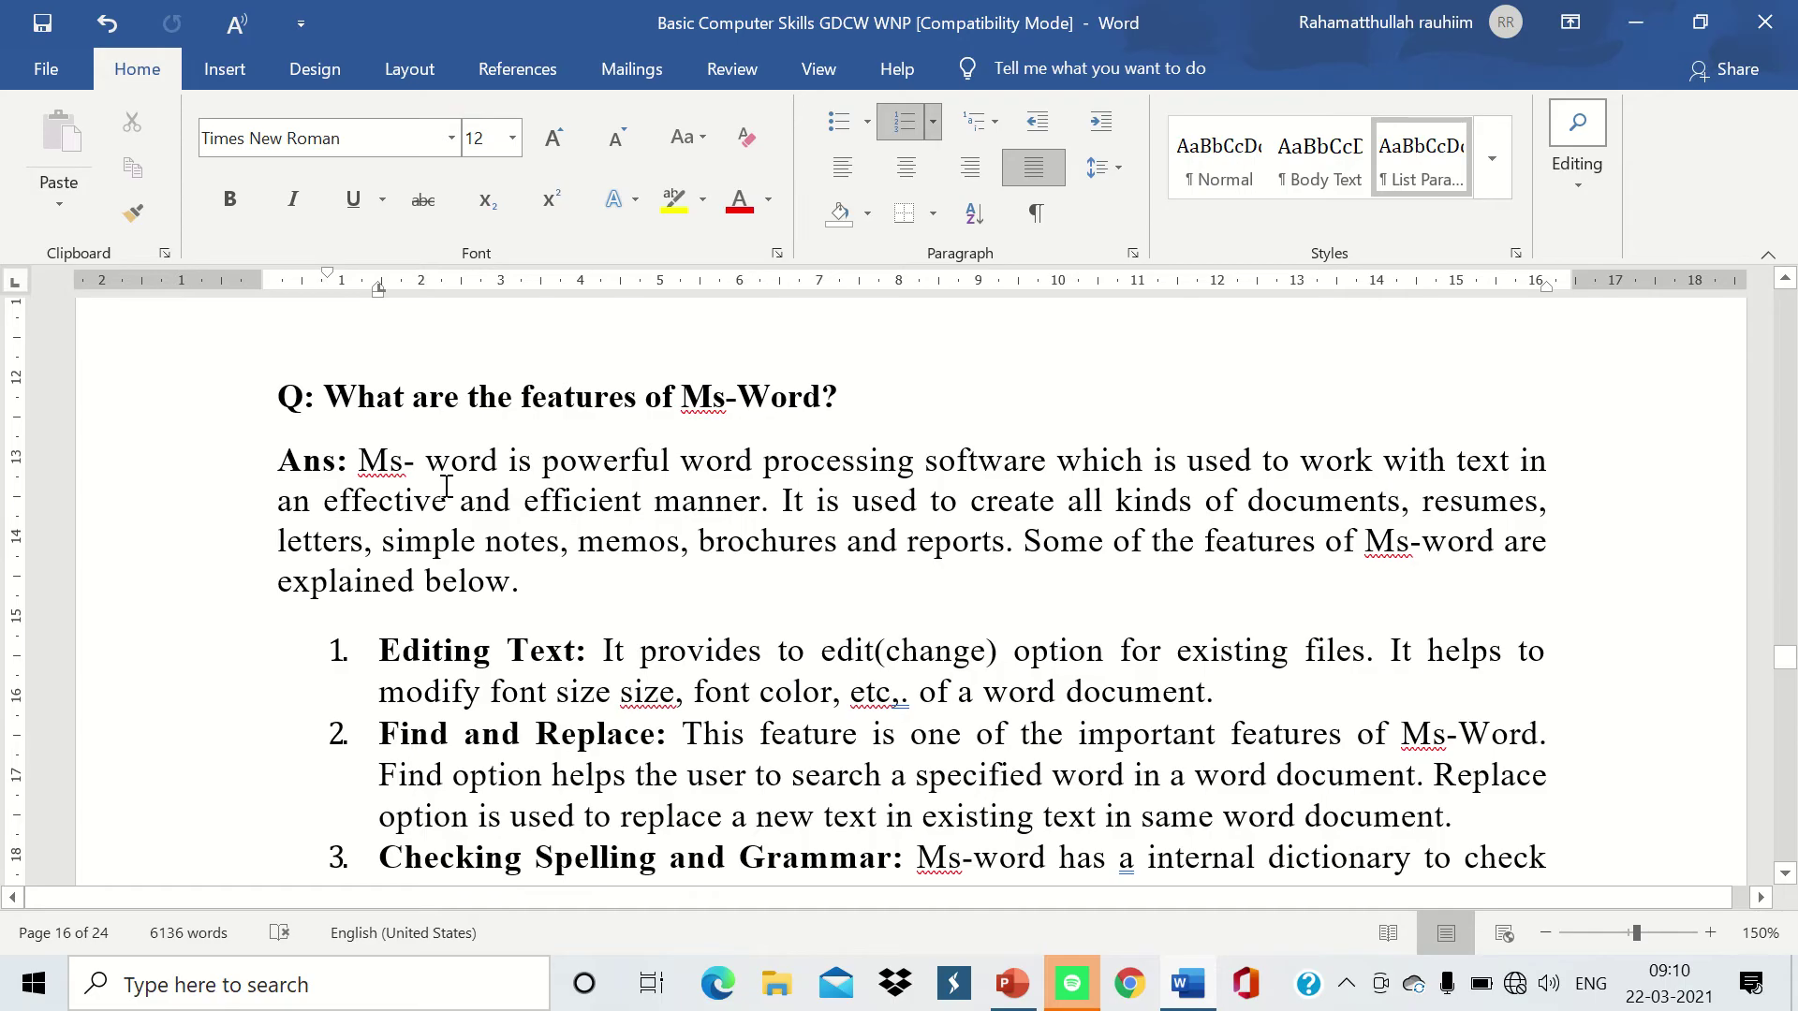
- Retype the end of 'provides' in the Editing Text item, leaving it as 'prodvide'
scroll(448, 487, down, 1)
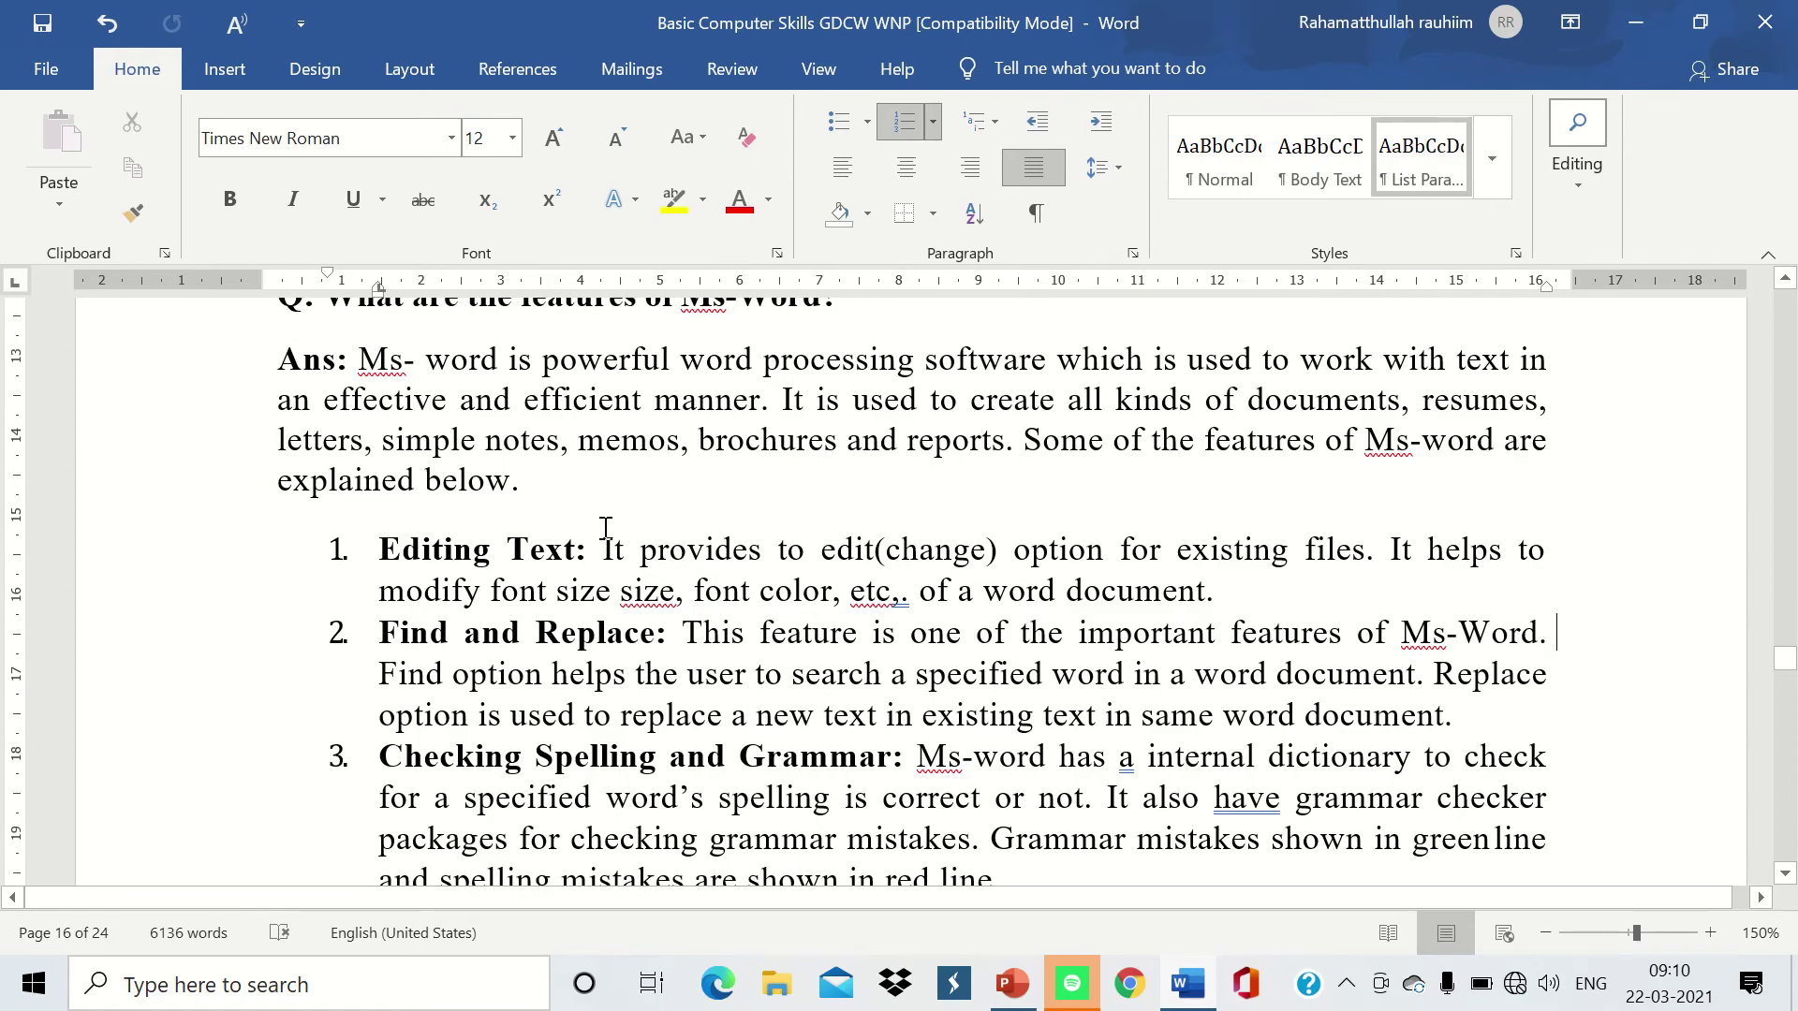
scroll(618, 538, up, 1)
scroll(626, 541, up, 1)
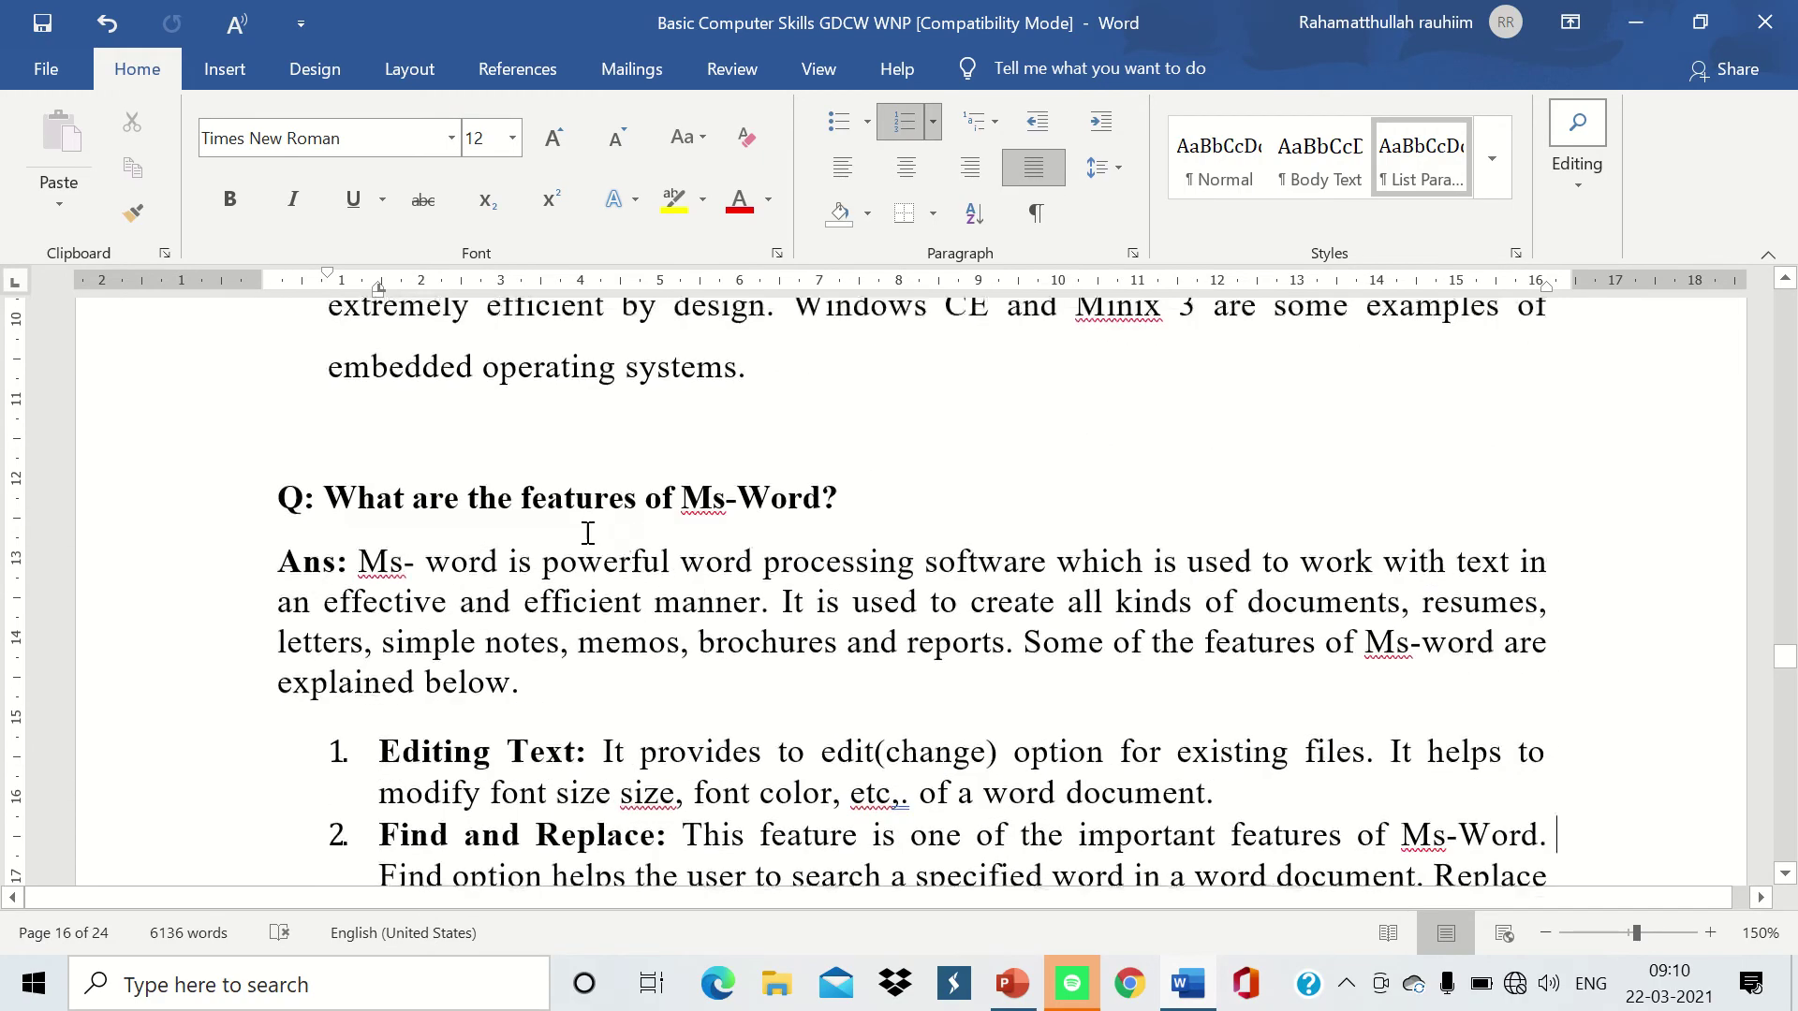
scroll(600, 539, down, 2)
scroll(591, 536, up, 1)
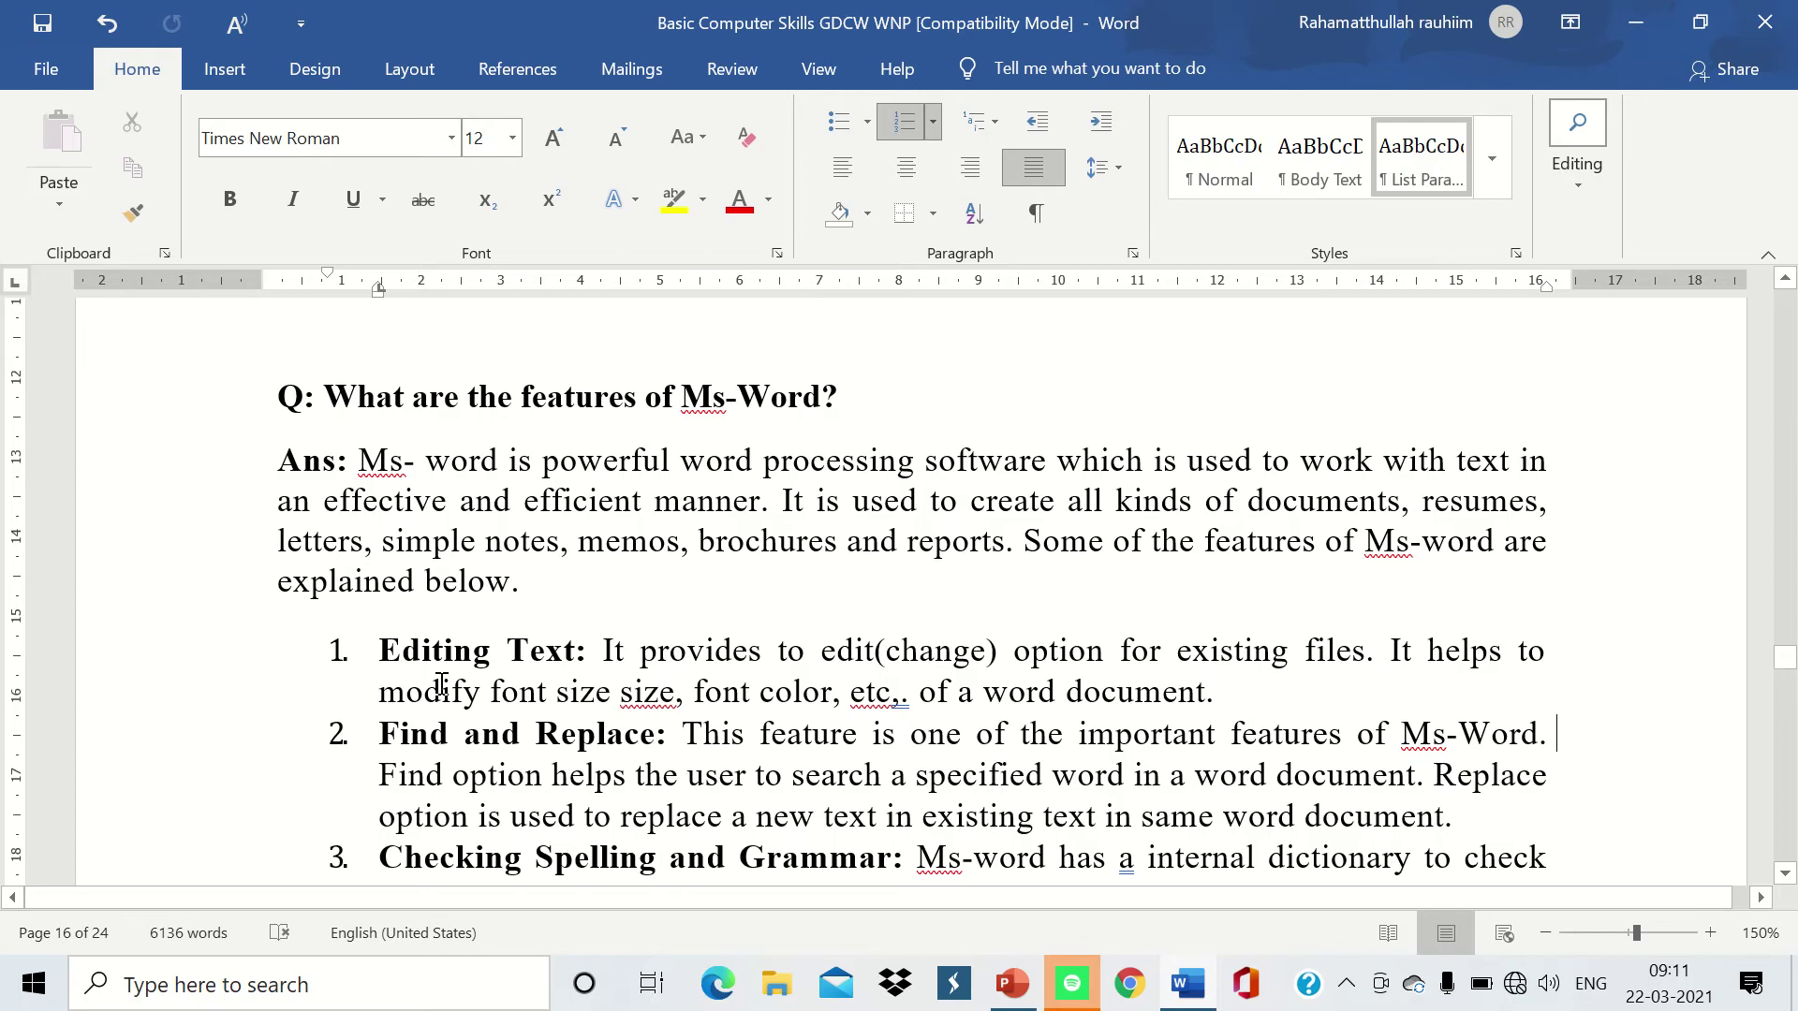
scroll(450, 711, down, 2)
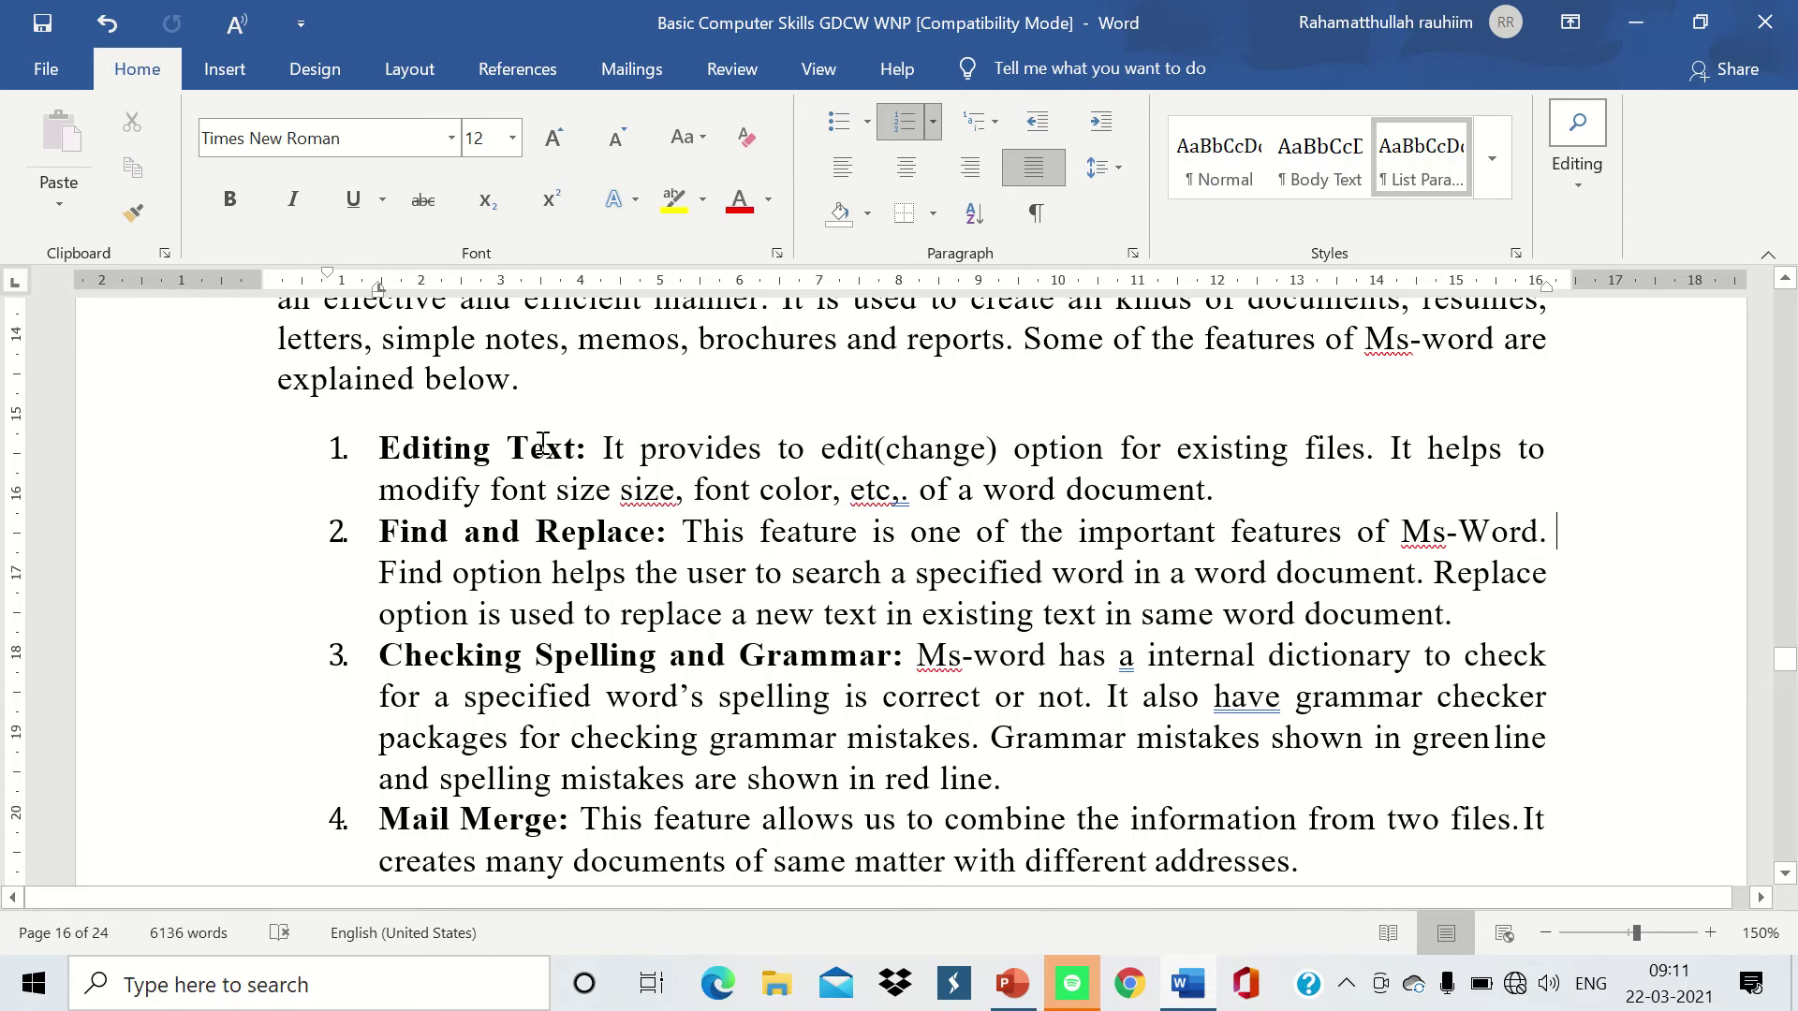
click(763, 449)
key(BackSpace)
key(BackSpace)
key(BackSpace)
key(BackSpace)
key(BackSpace)
key(BackSpace)
key(BackSpace)
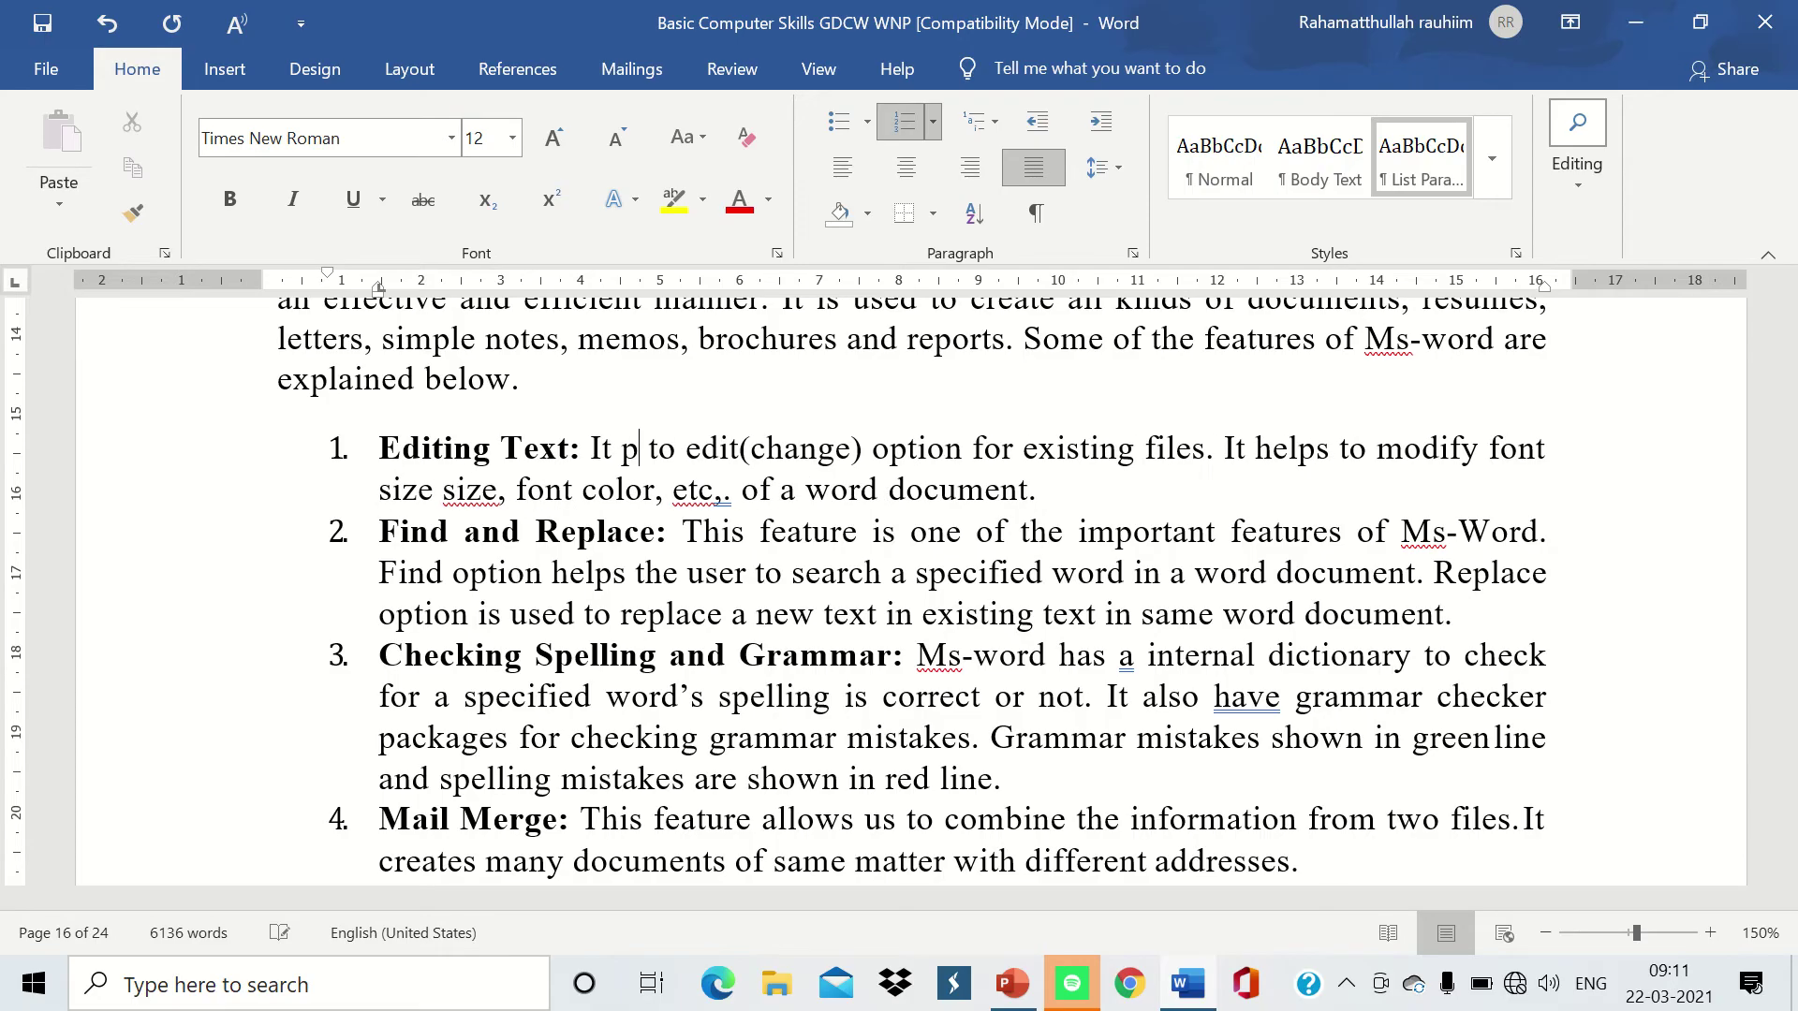
text(rod)
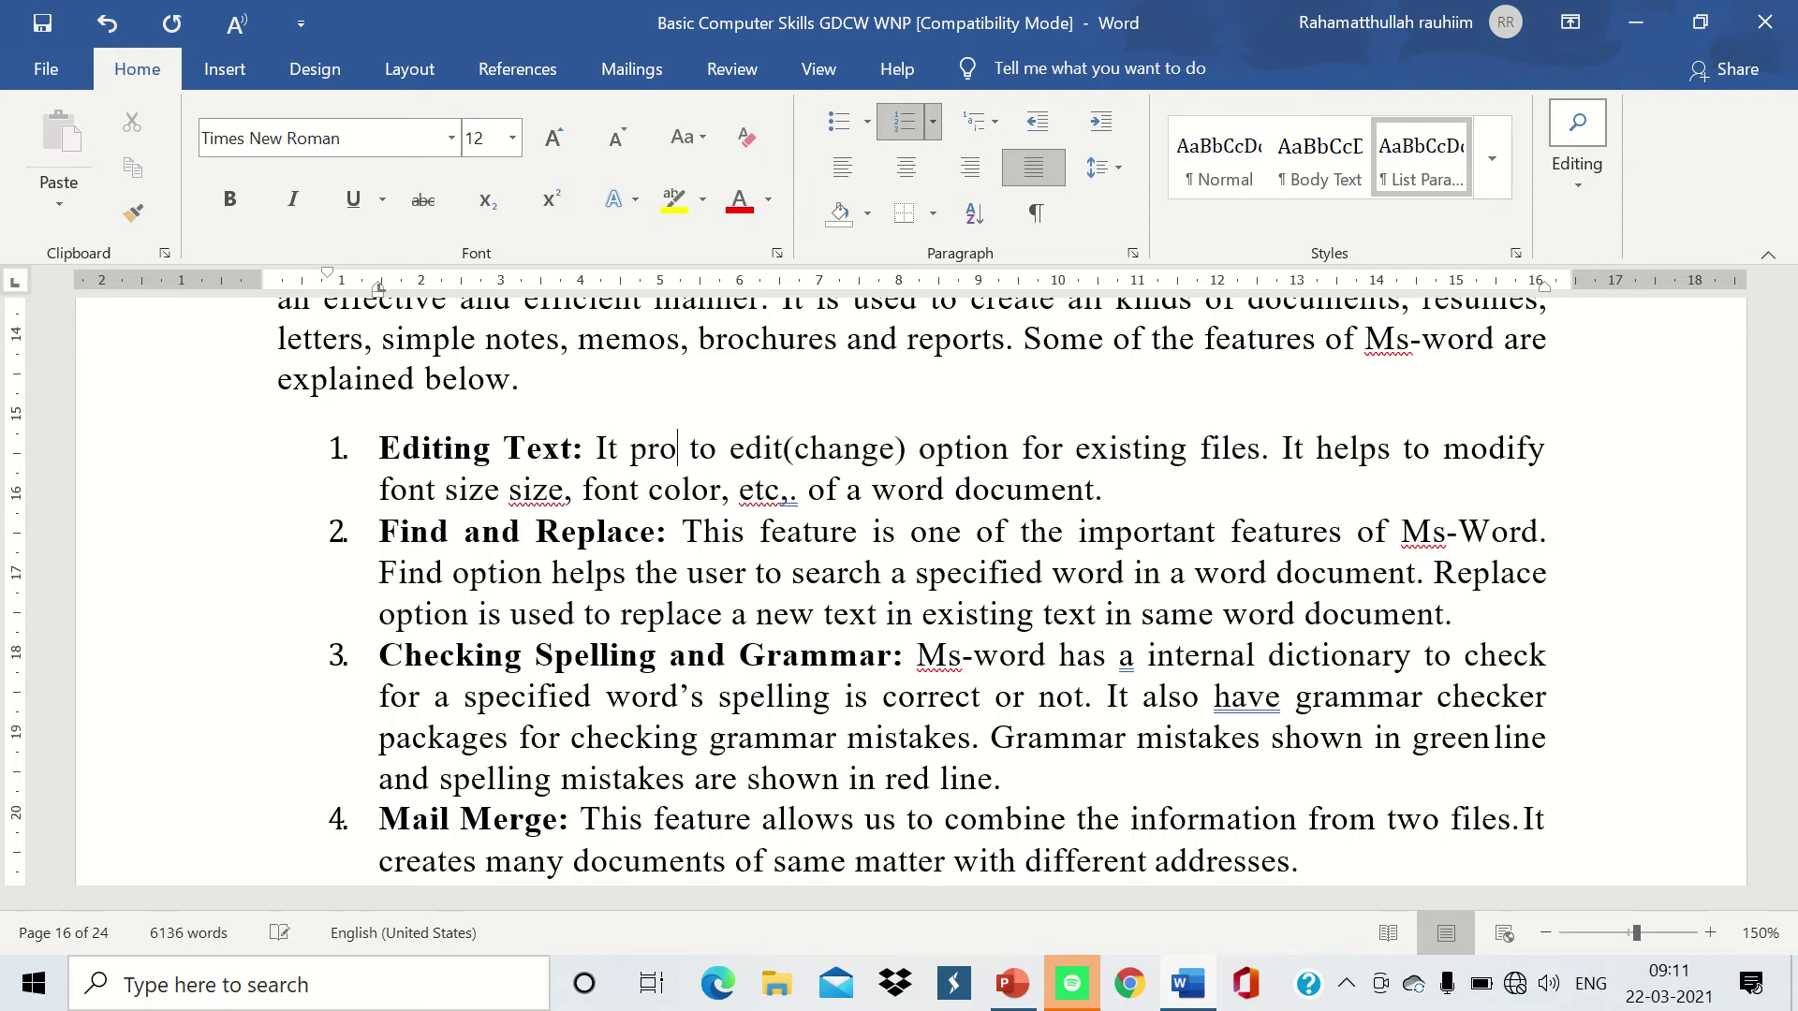
text(vide)
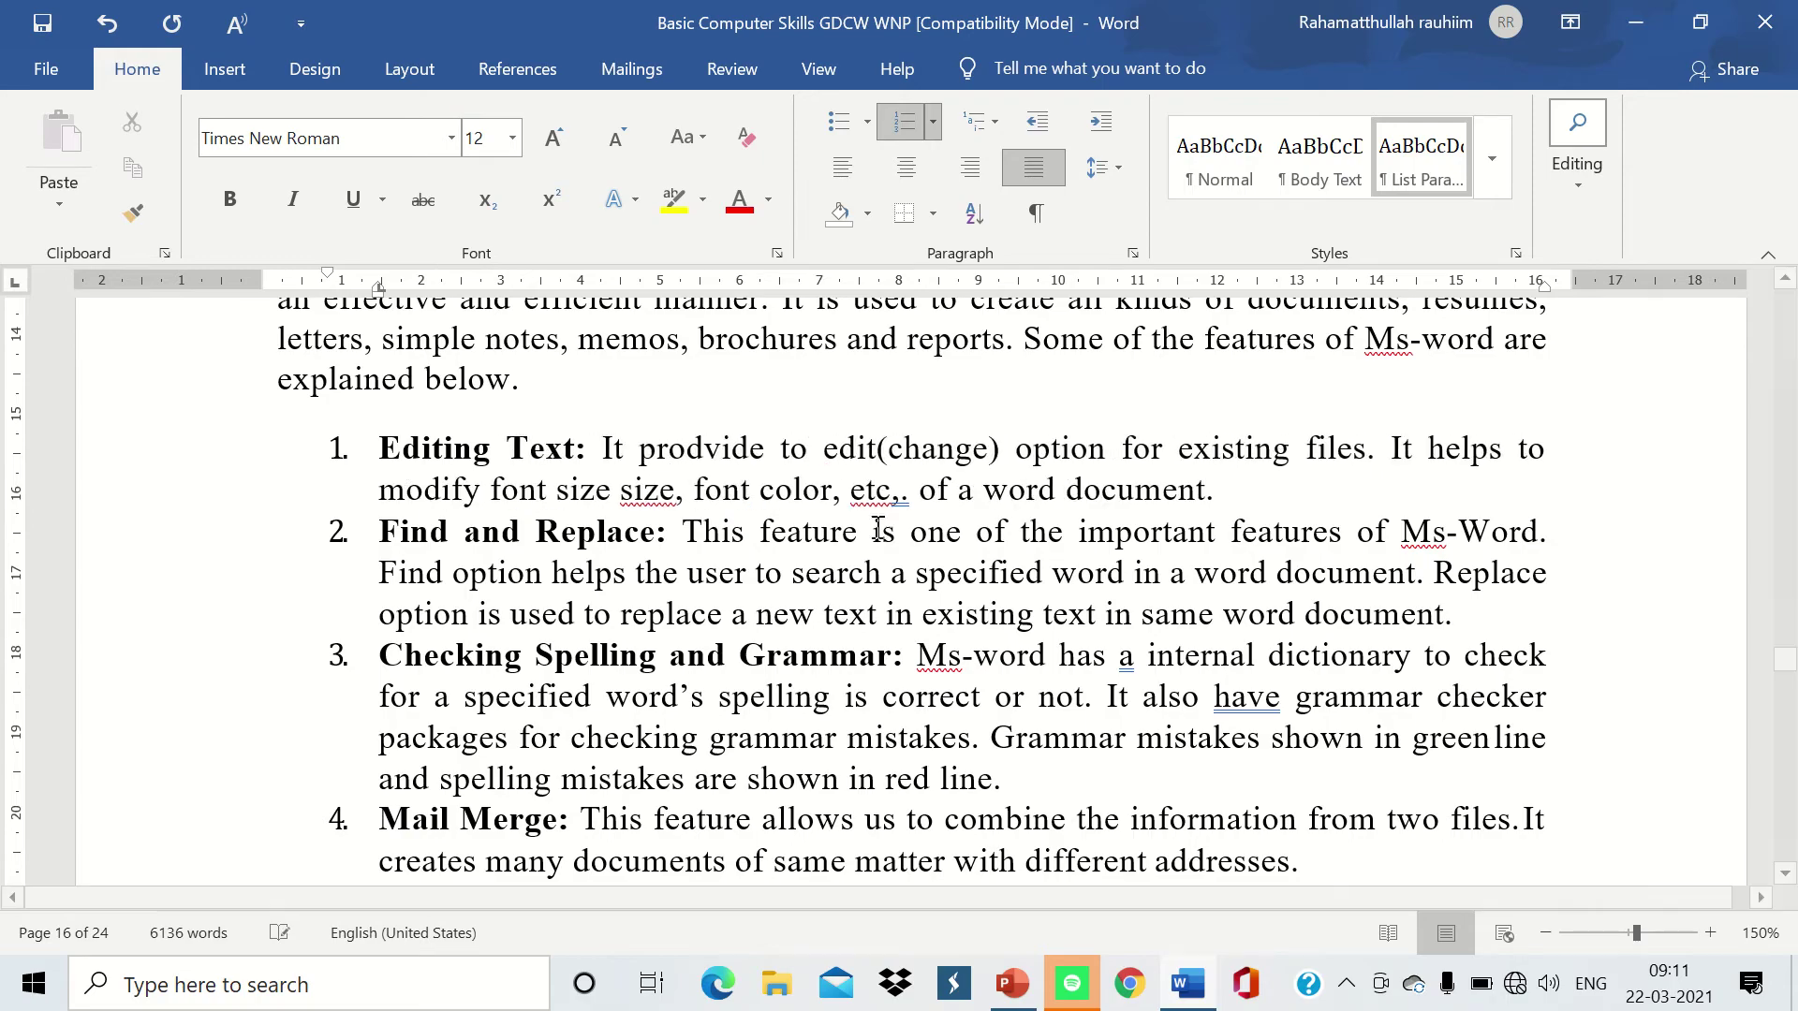
- Remove the stray characters so the word reads 'provide', and delete the extra space after it
click(710, 447)
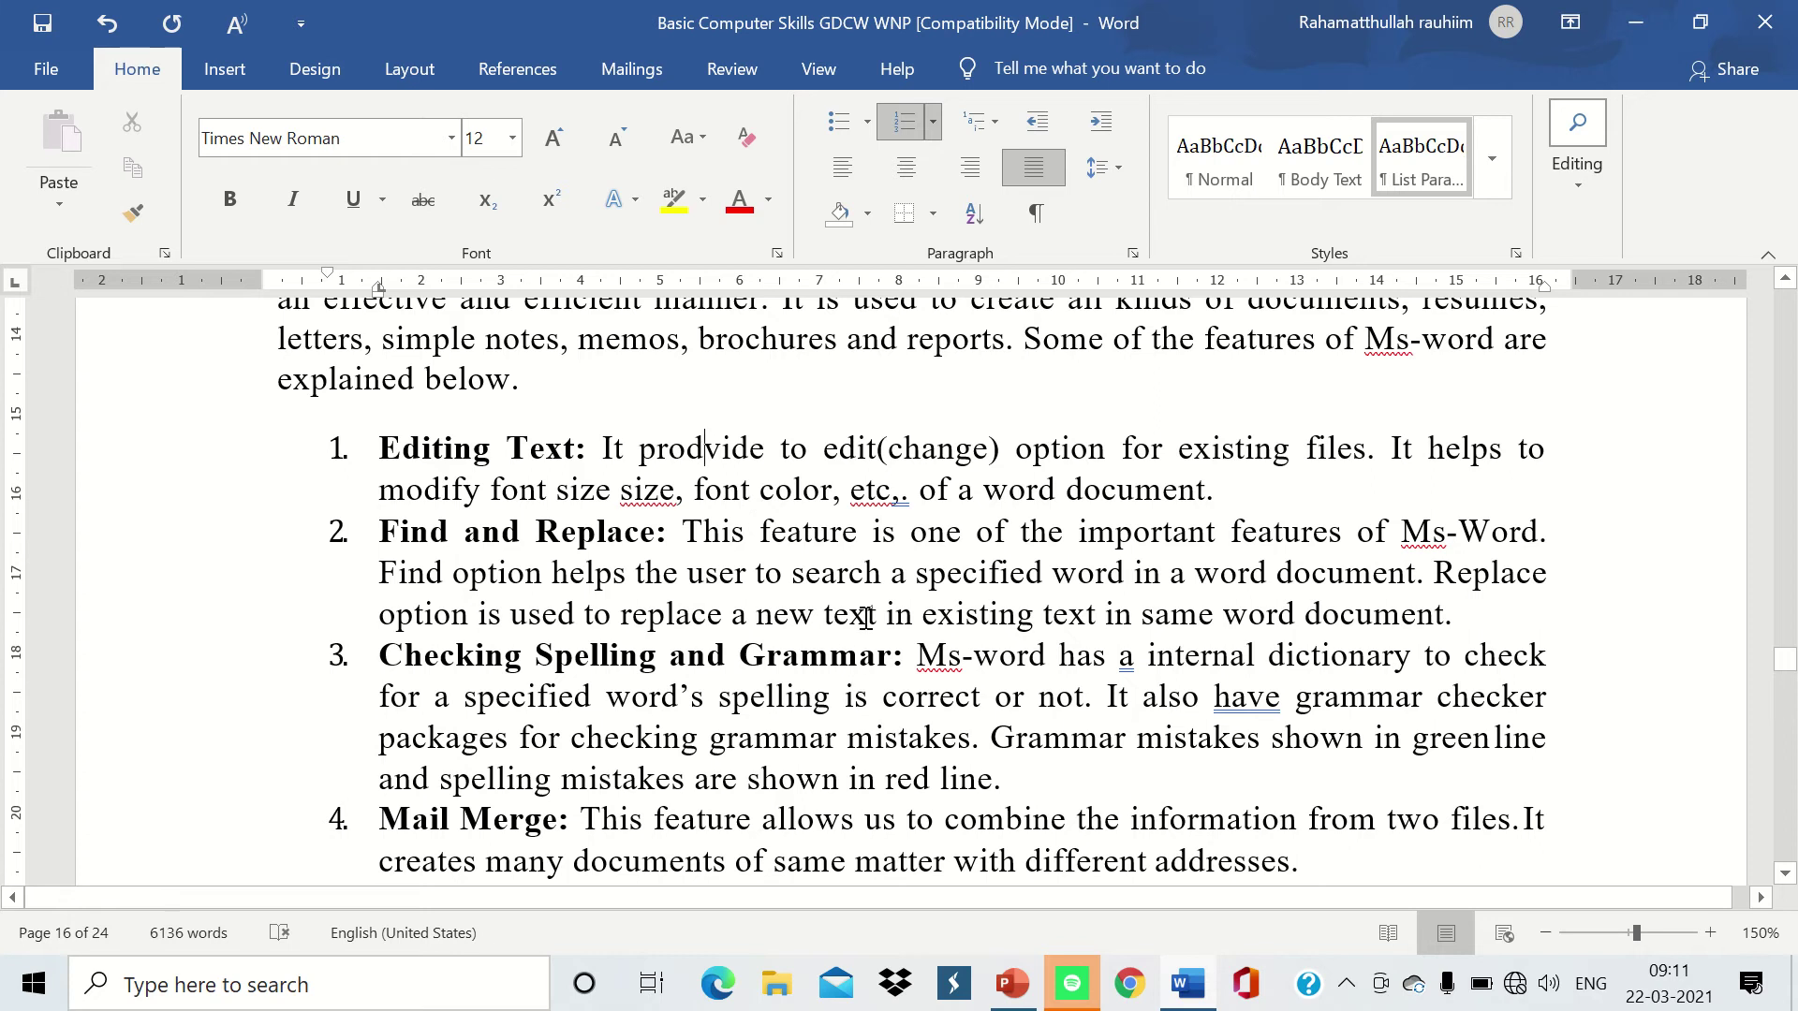
key(BackSpace)
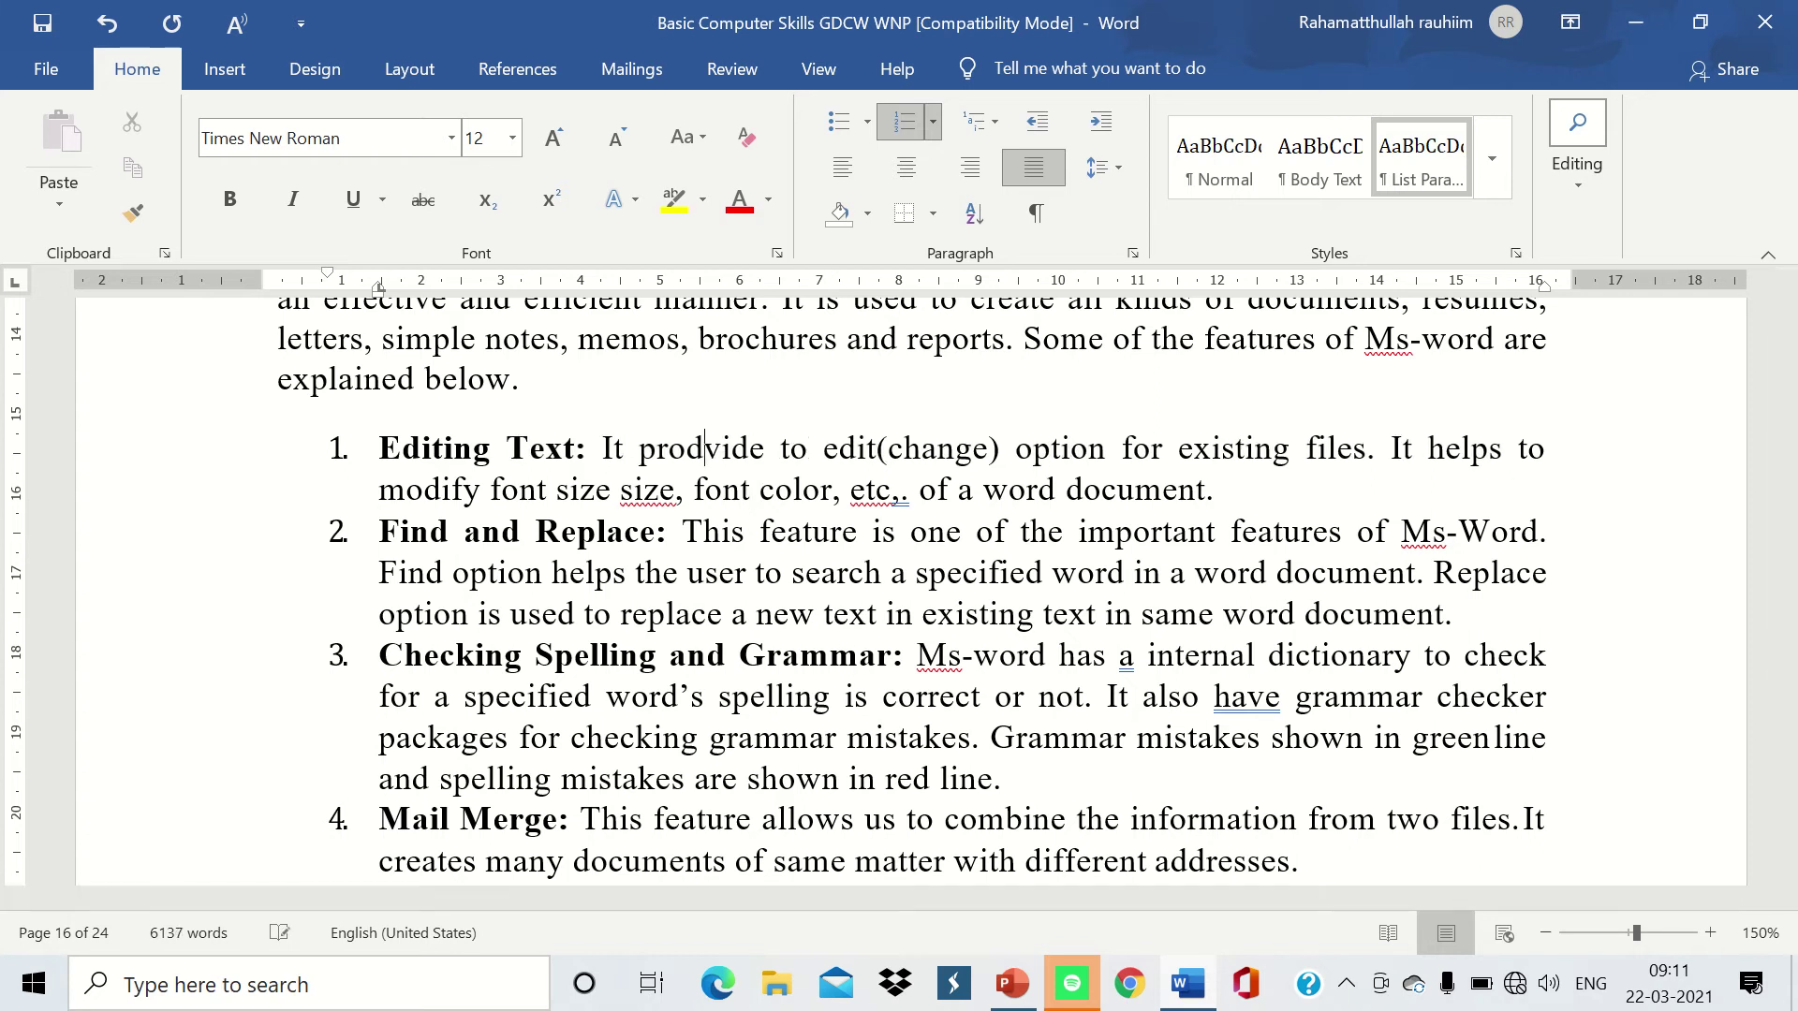
key(Right)
key(Right)
key(Right)
key(BackSpace)
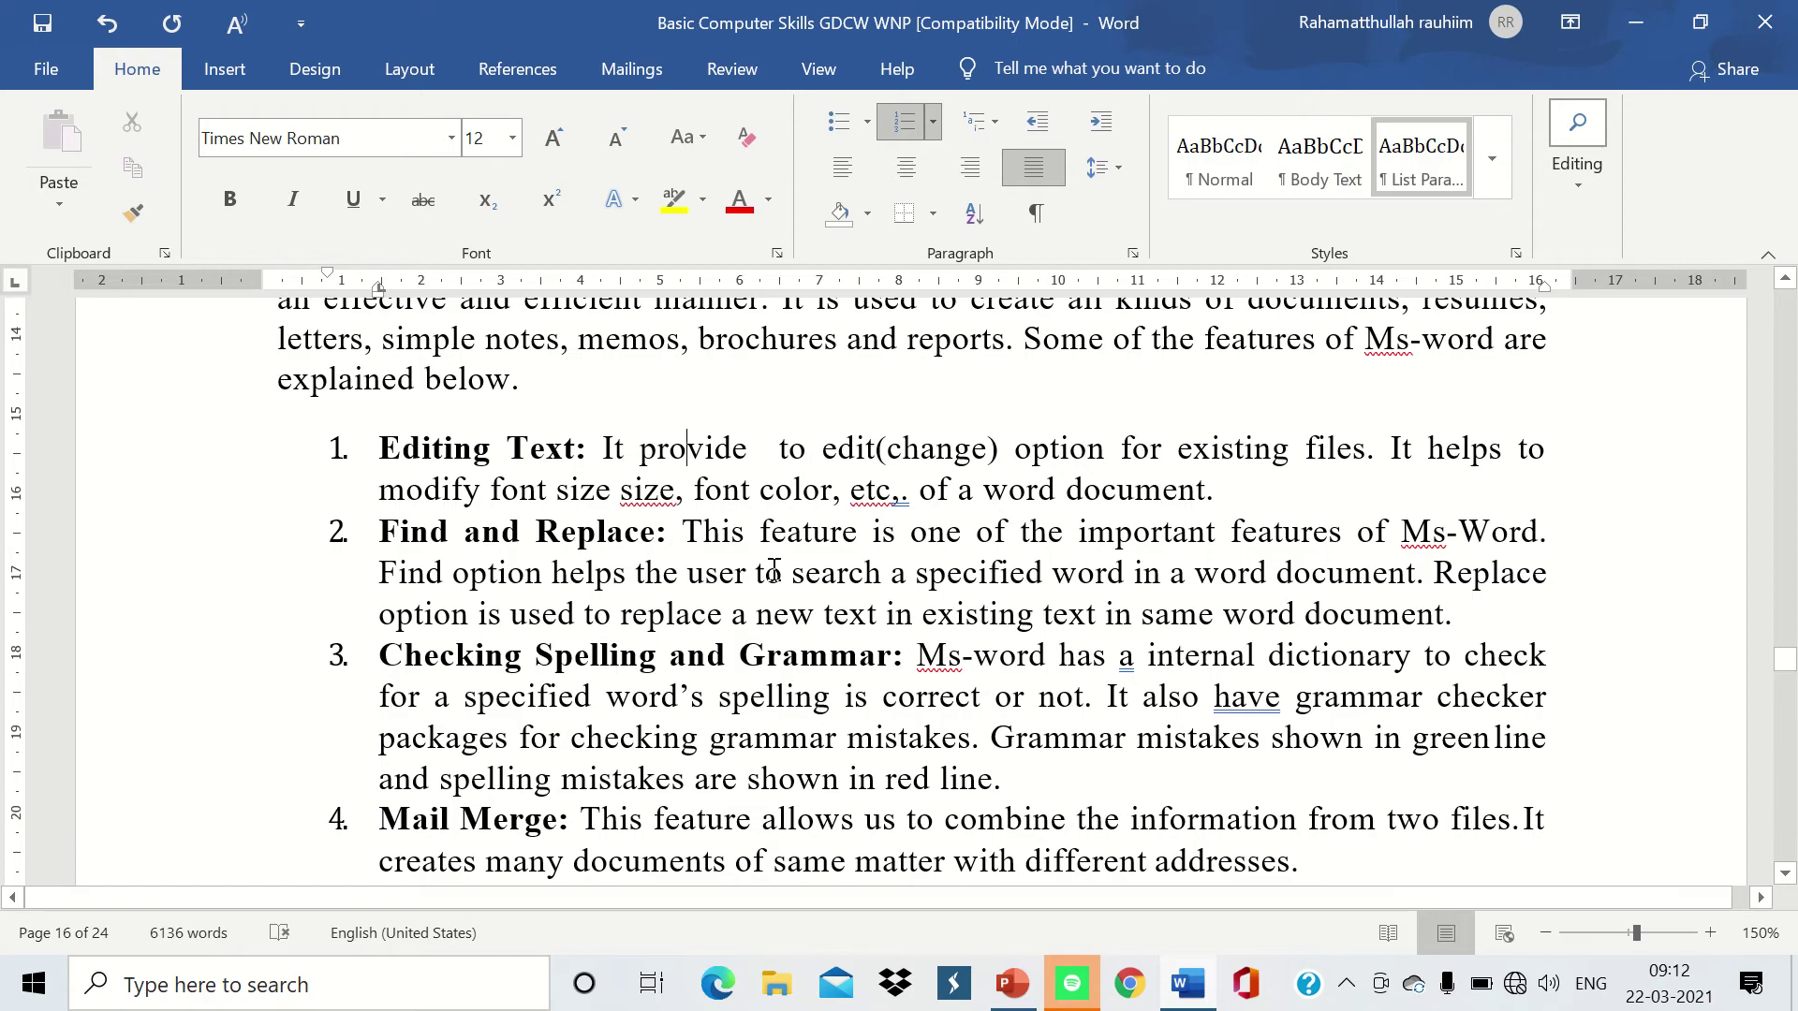
text(d)
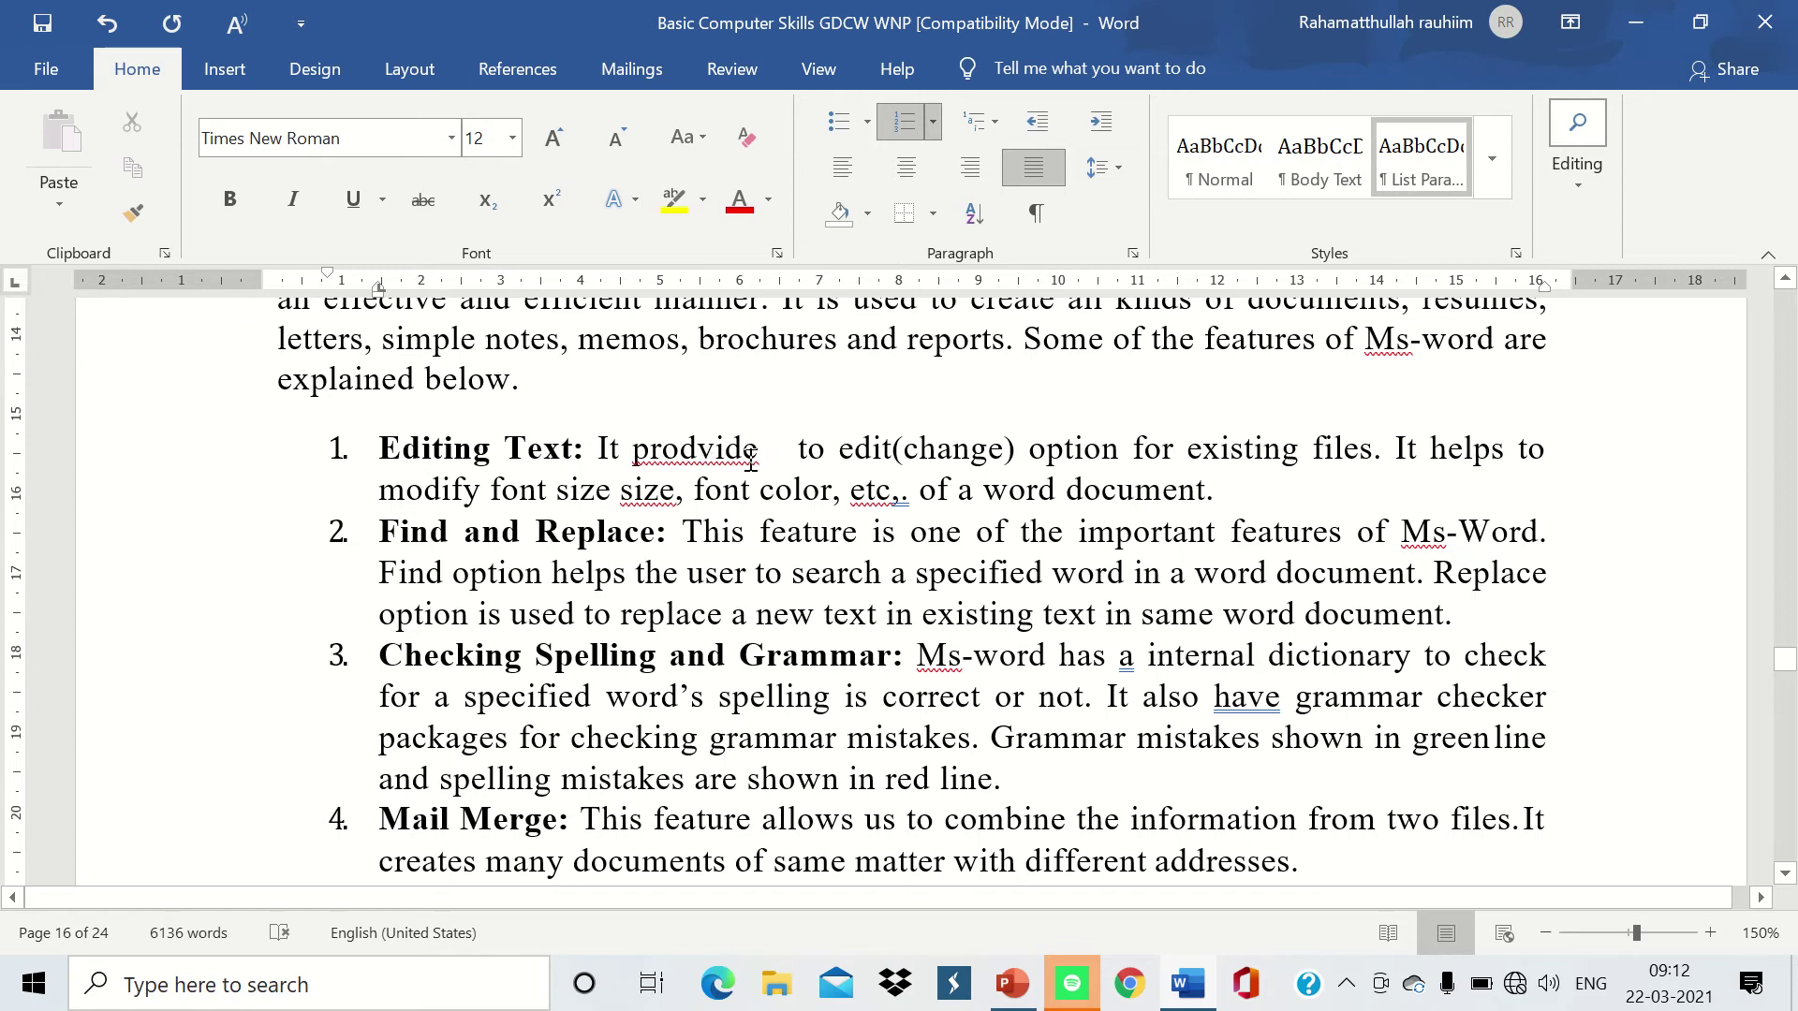
click(700, 459)
key(BackSpace)
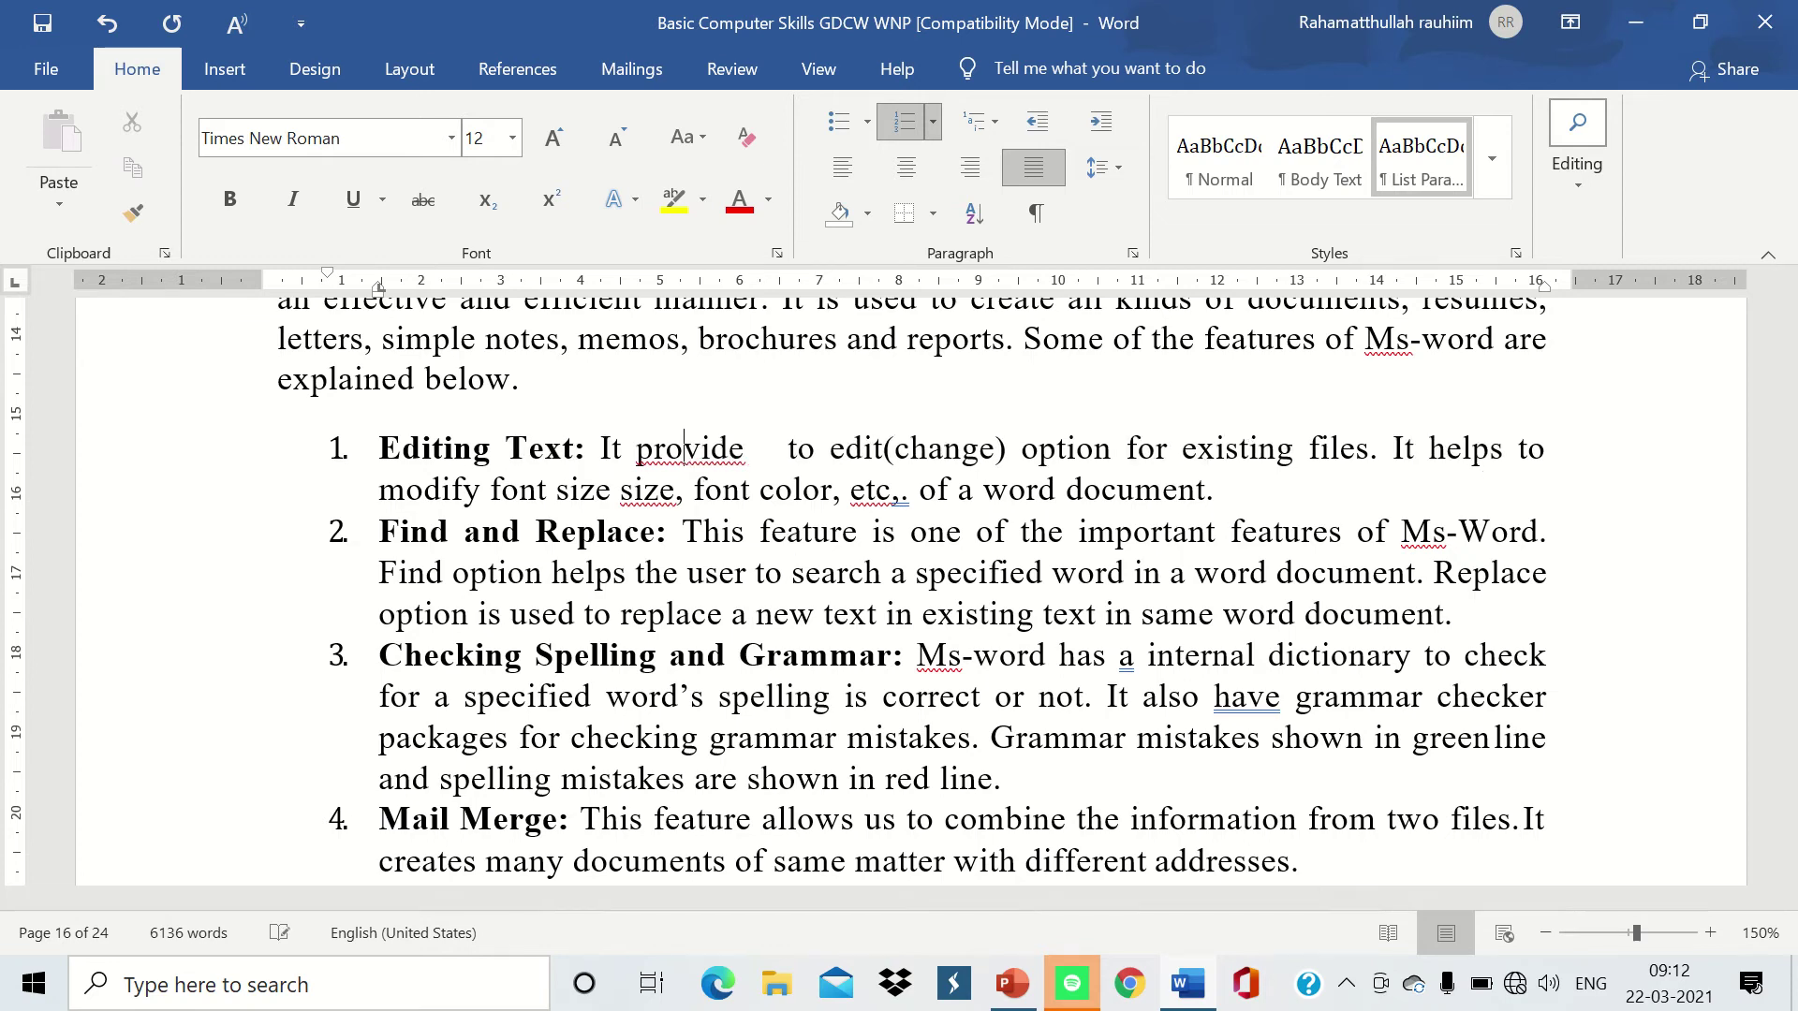
click(747, 459)
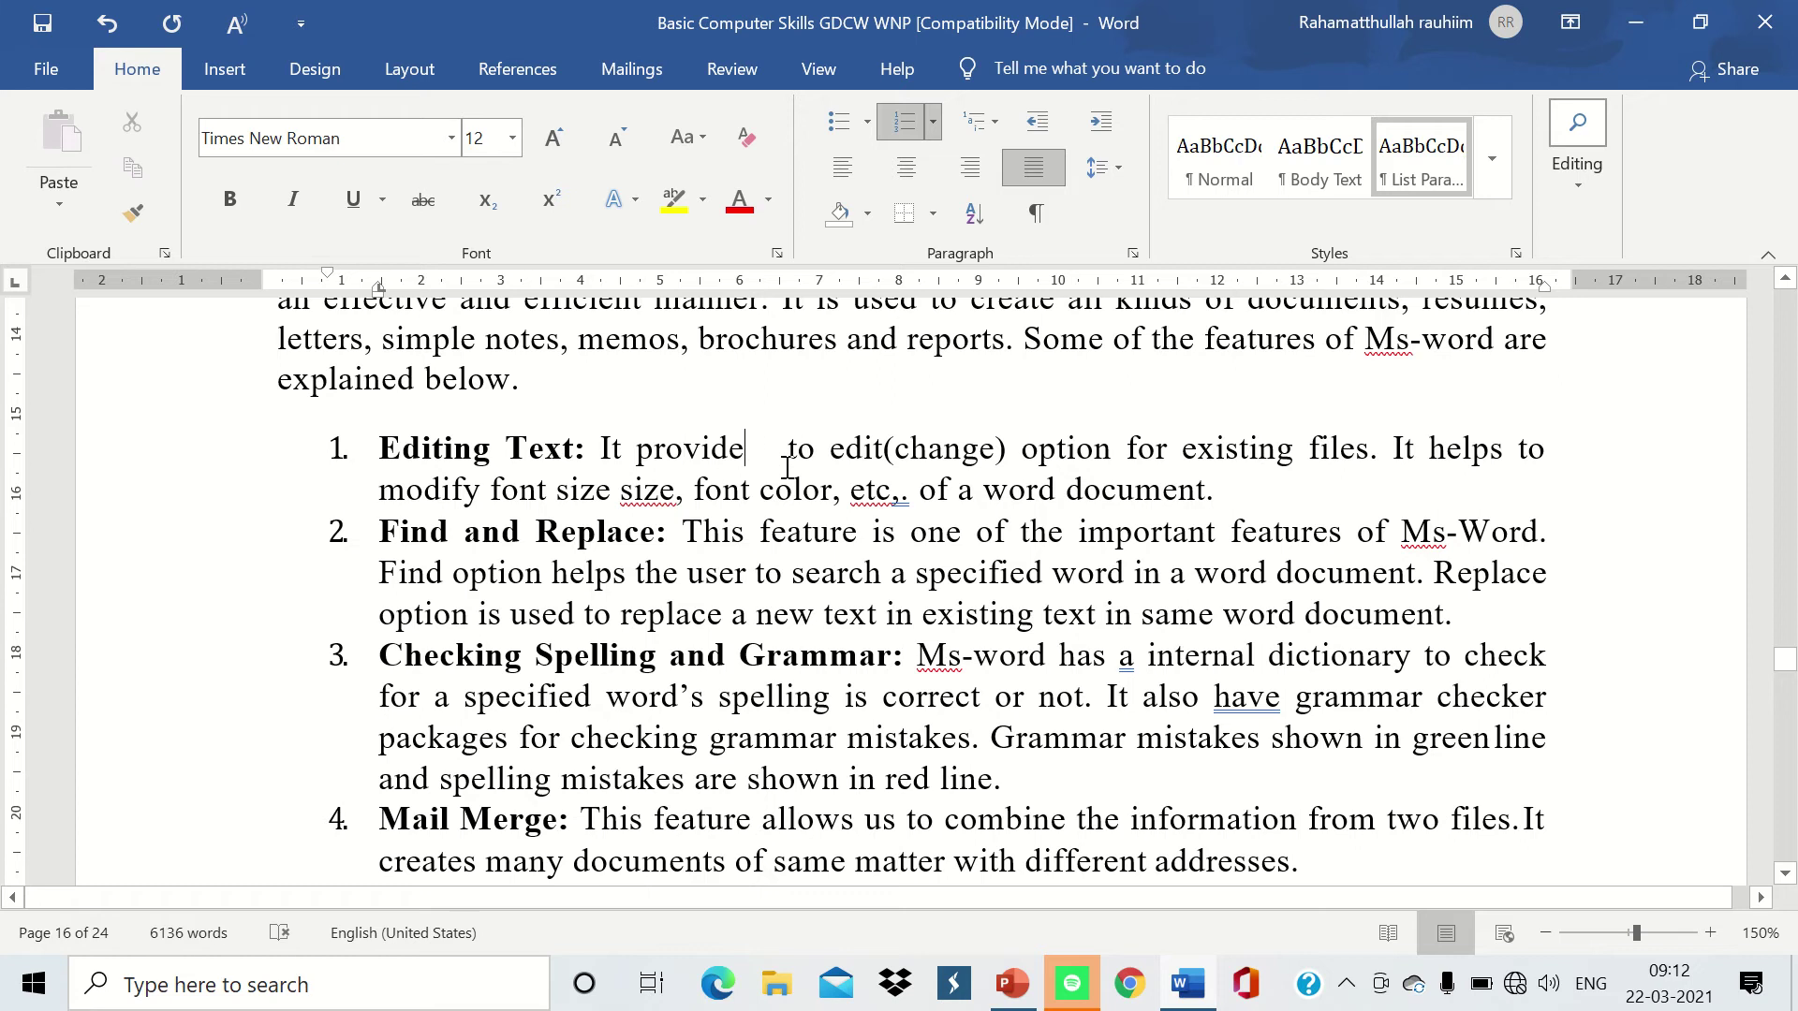
key(Delete)
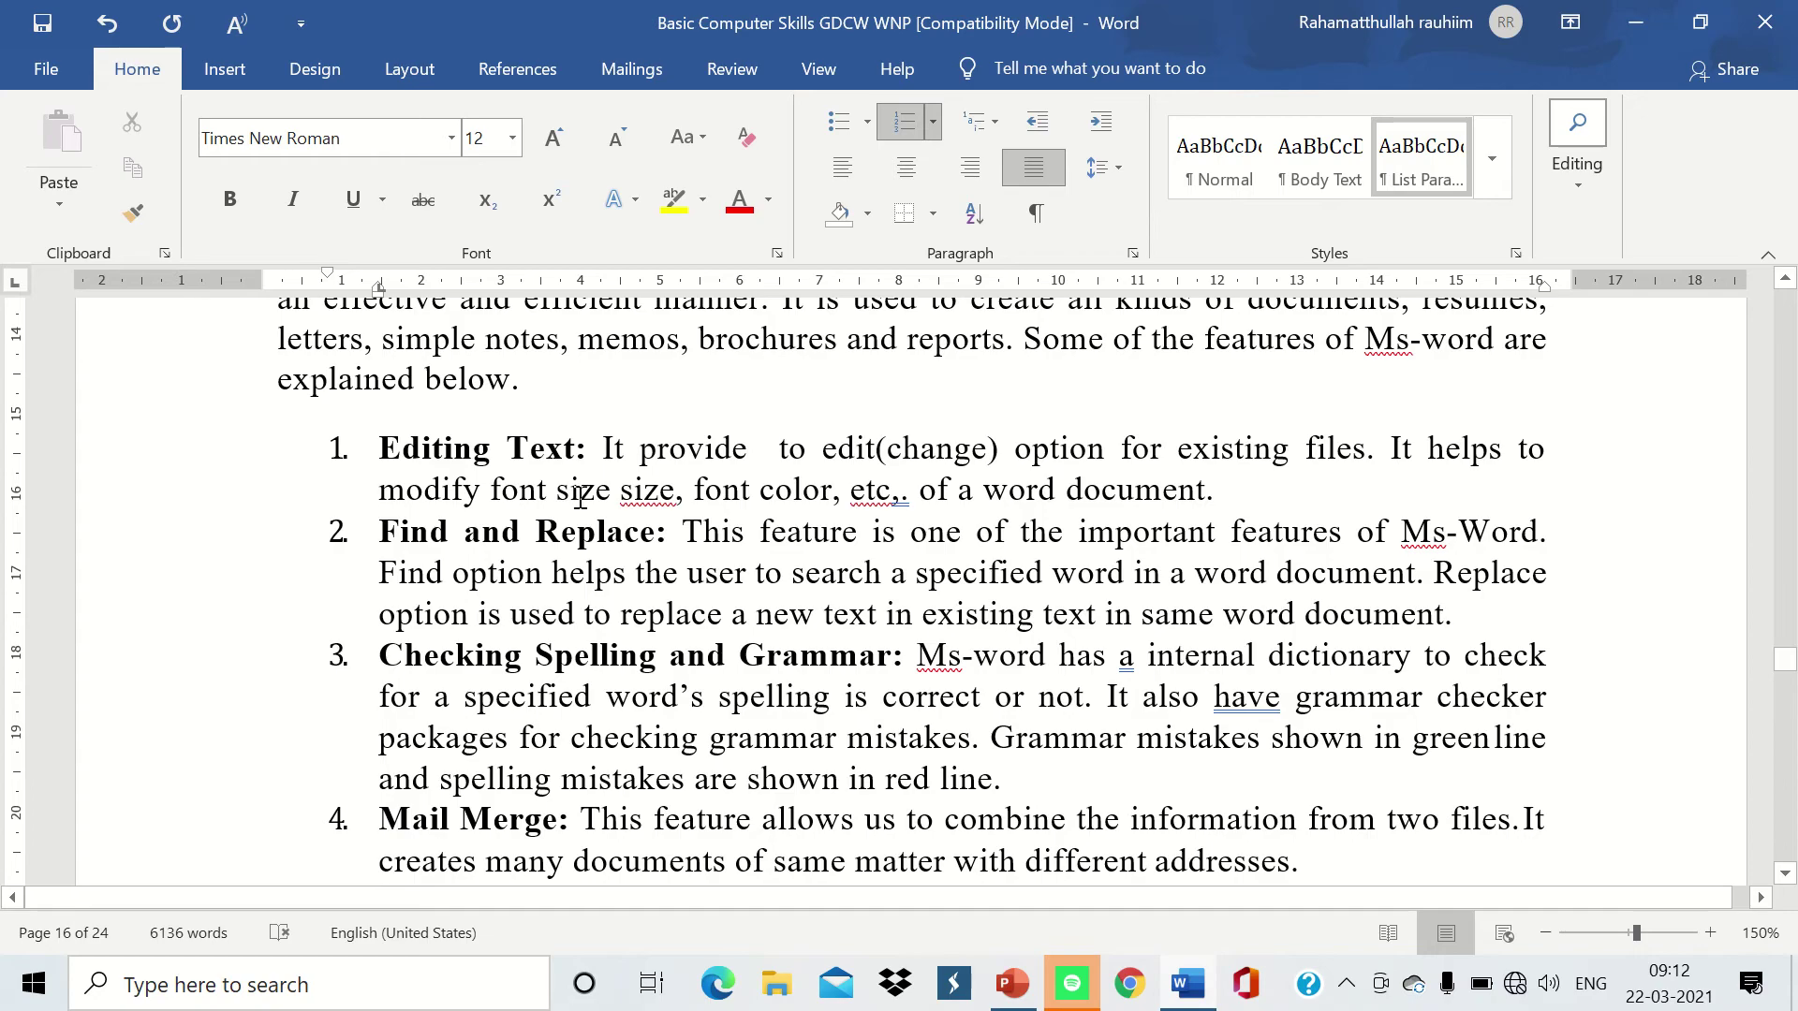
drag(573, 496, 842, 503)
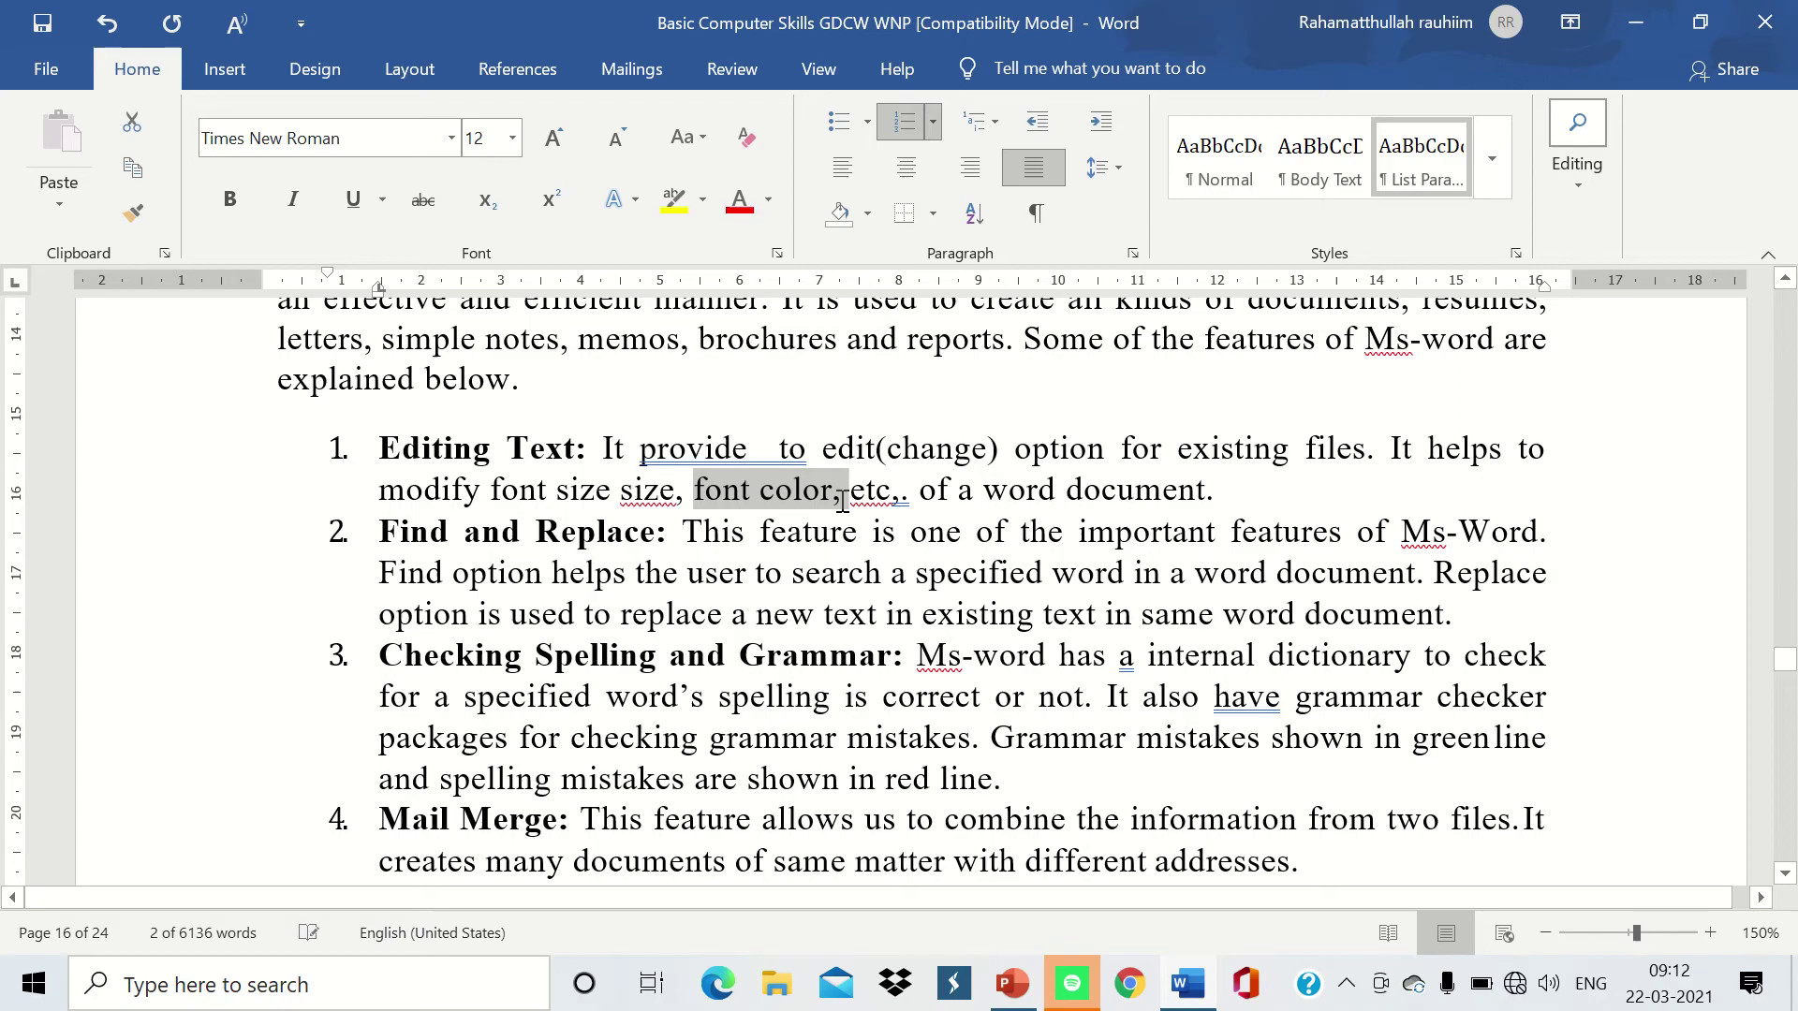
click(906, 572)
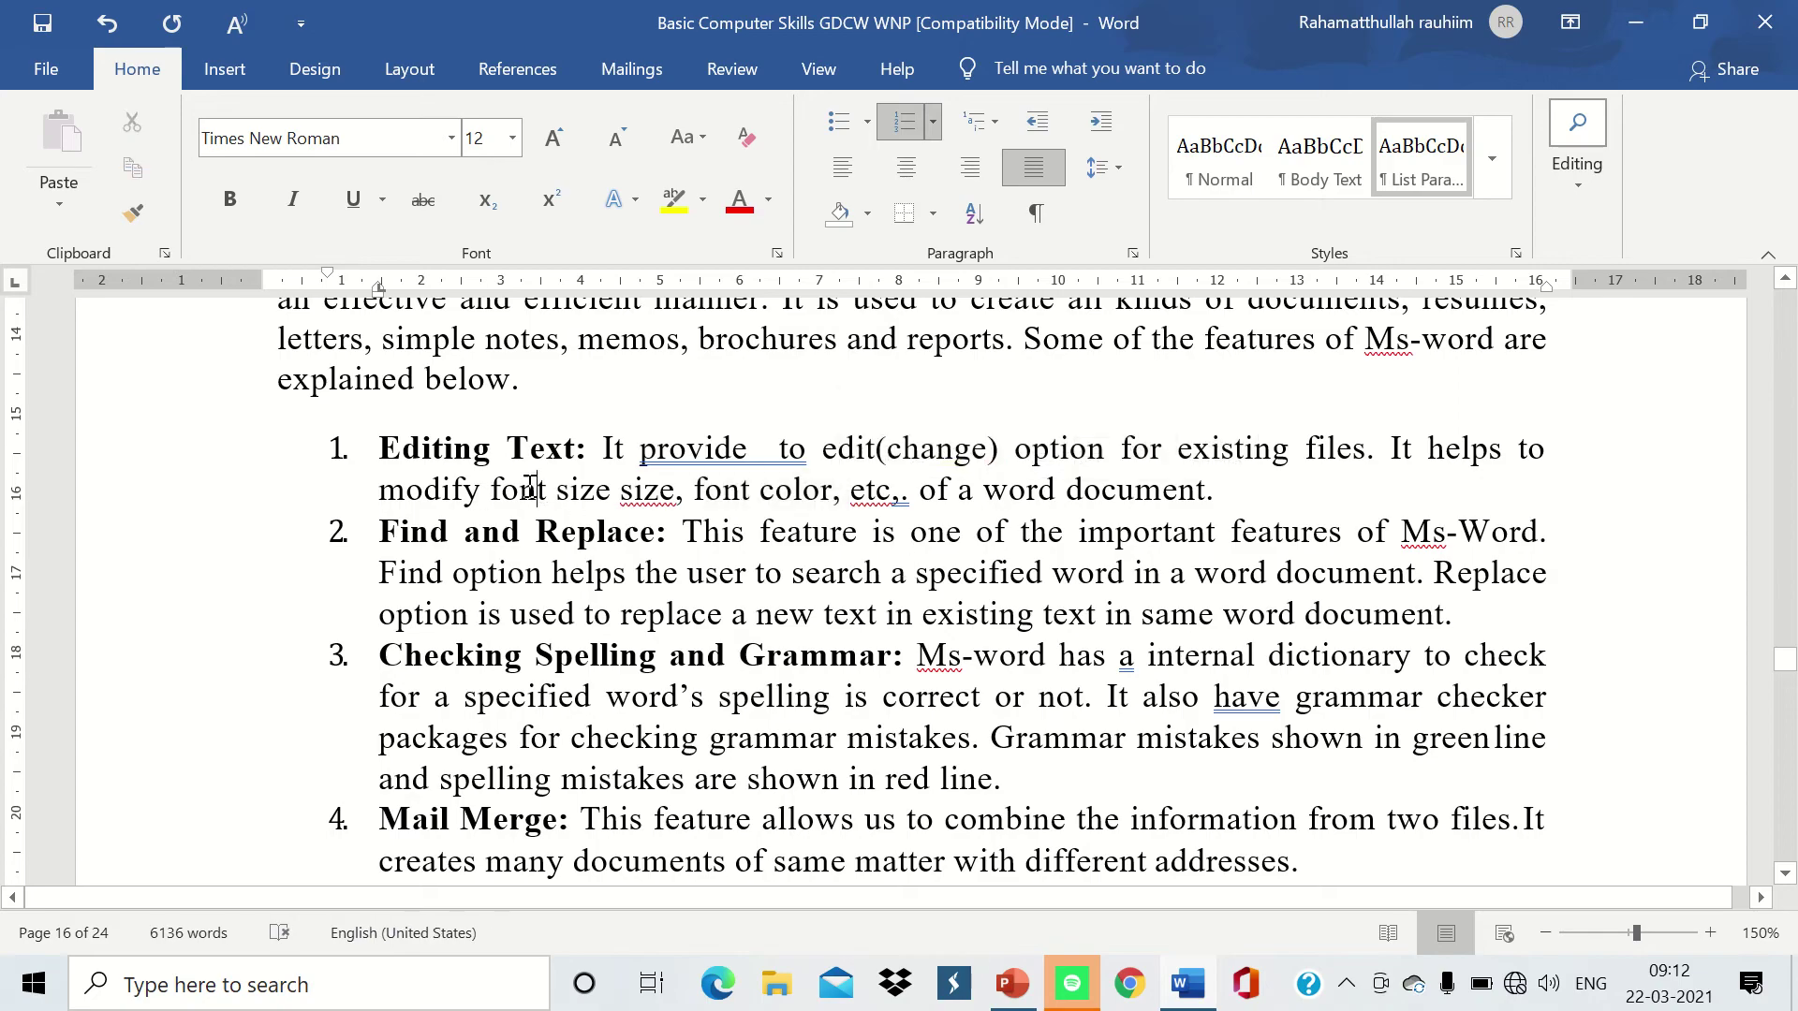
mouse_move(493, 488)
mouse_down()
mouse_move(688, 510)
mouse_move(833, 494)
mouse_up()
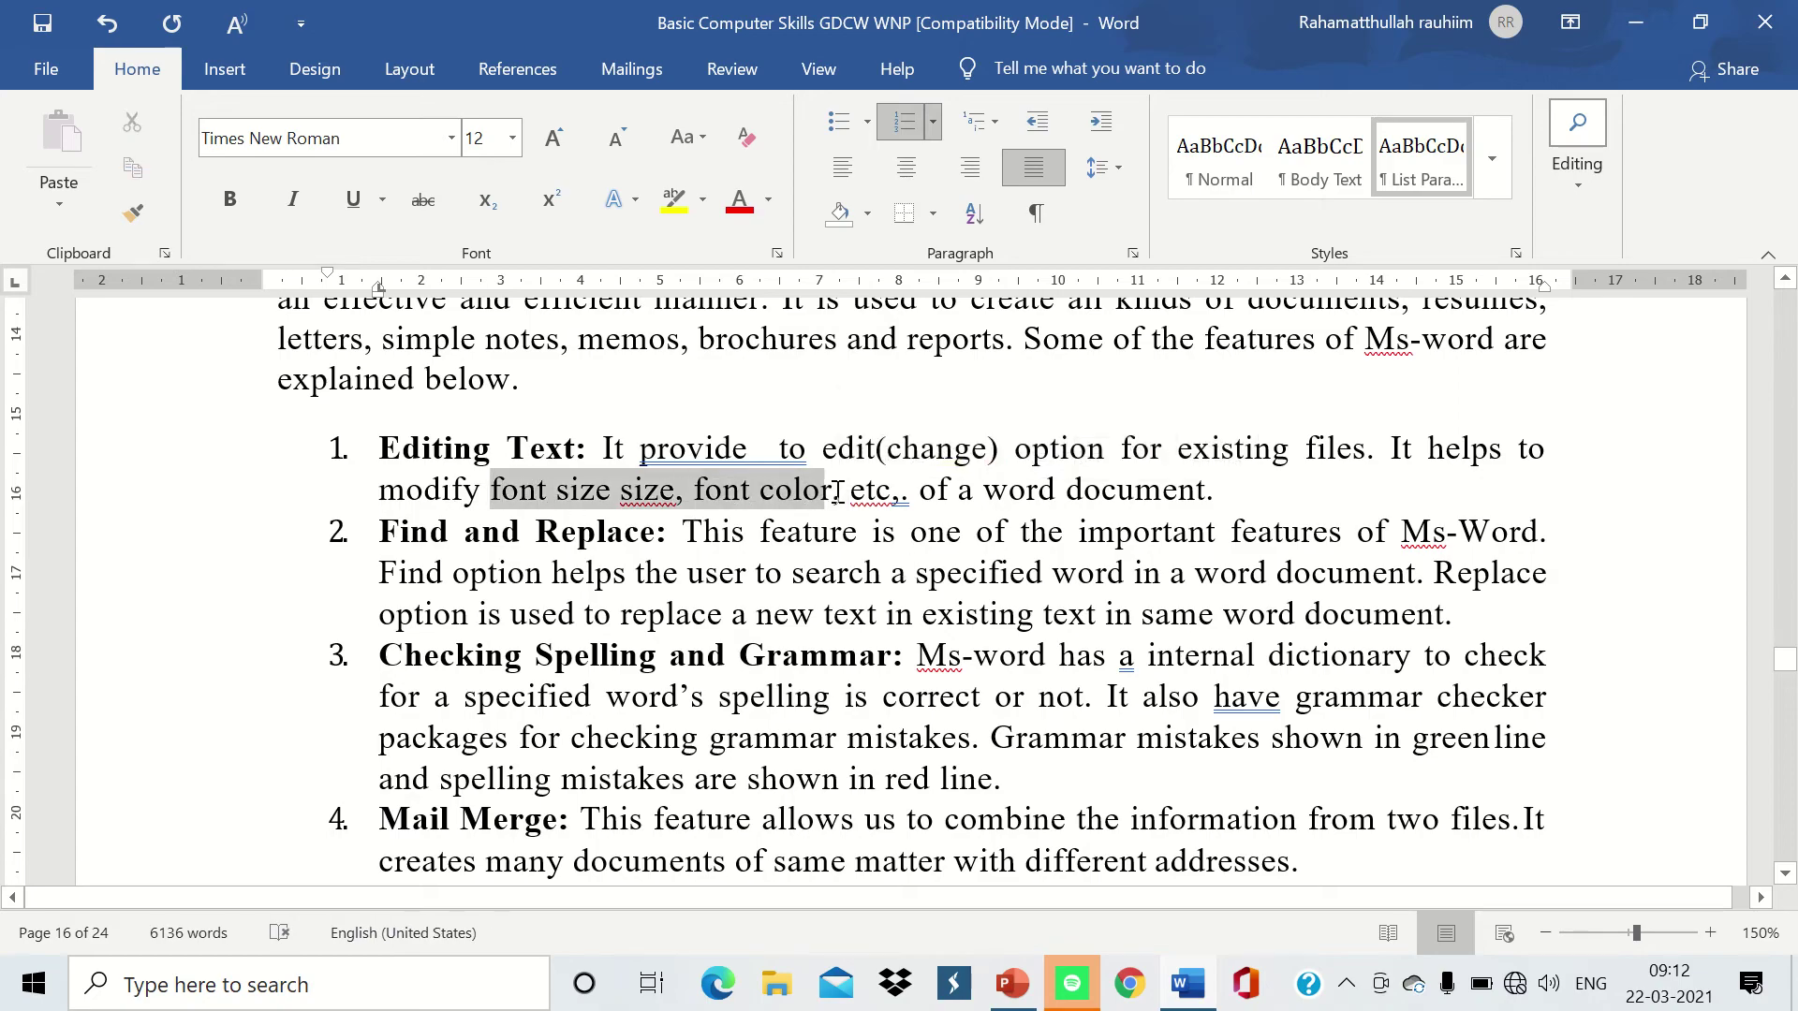
click(512, 138)
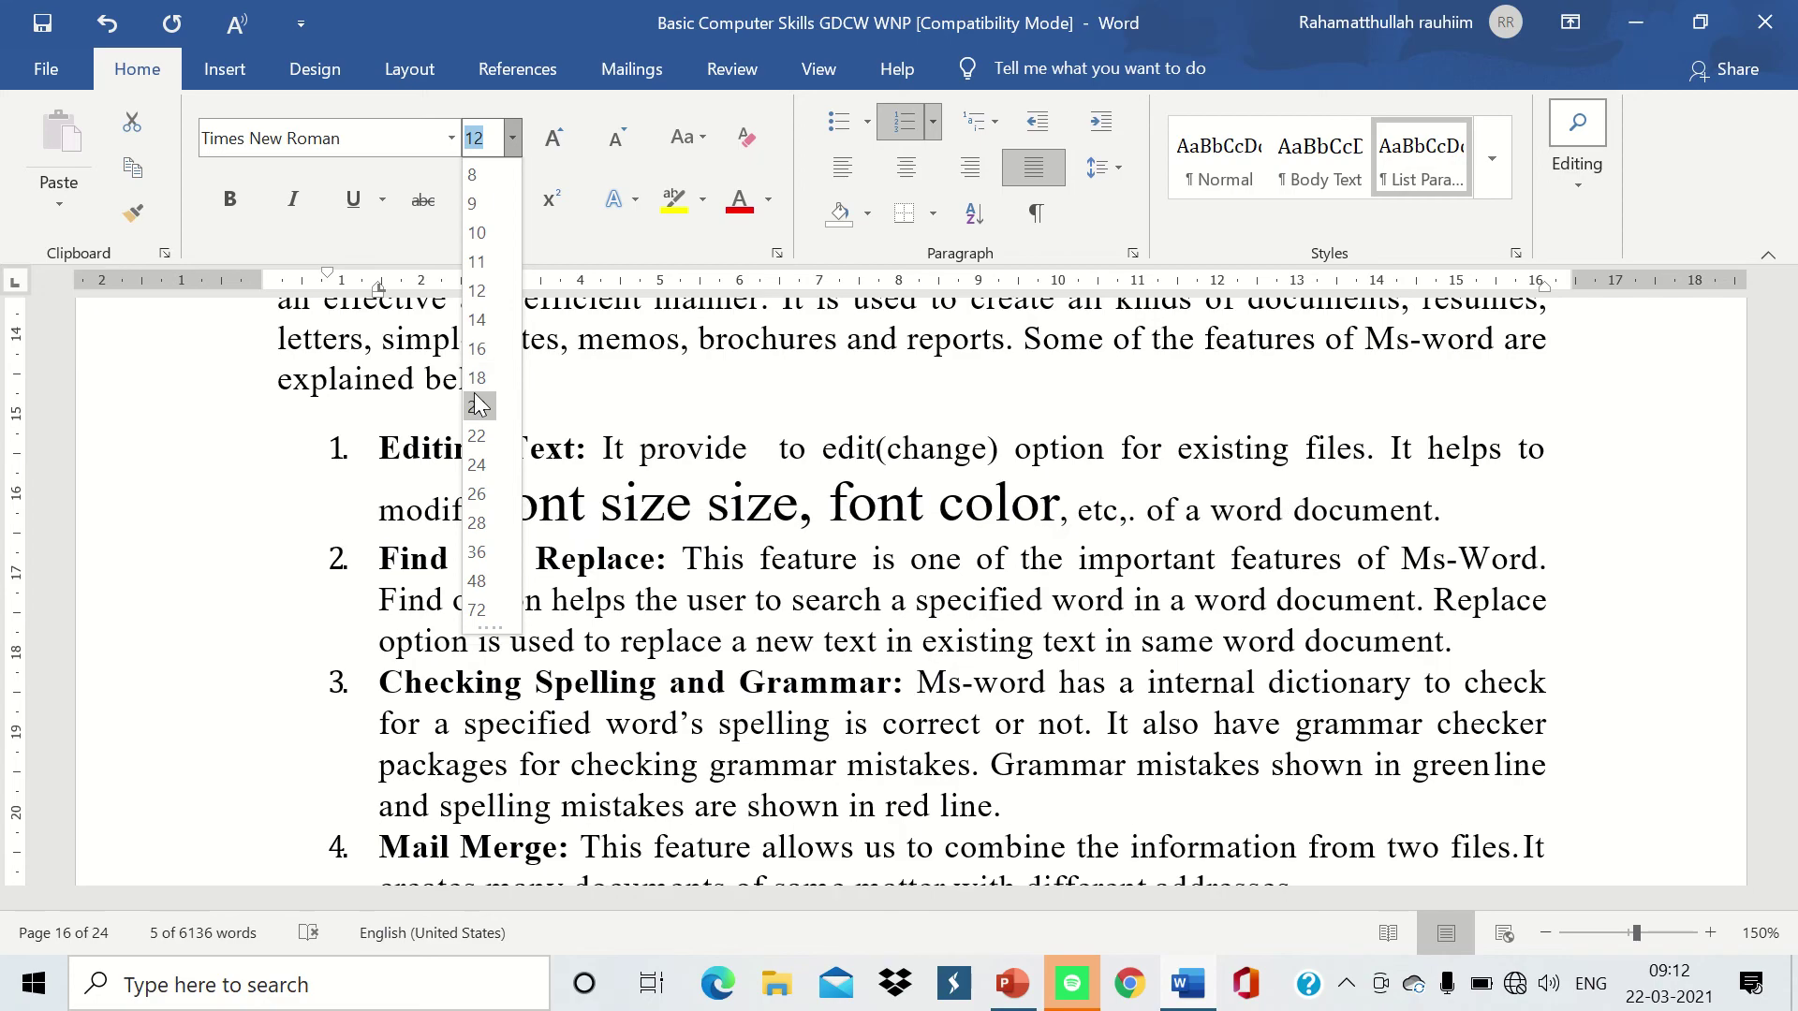
click(475, 406)
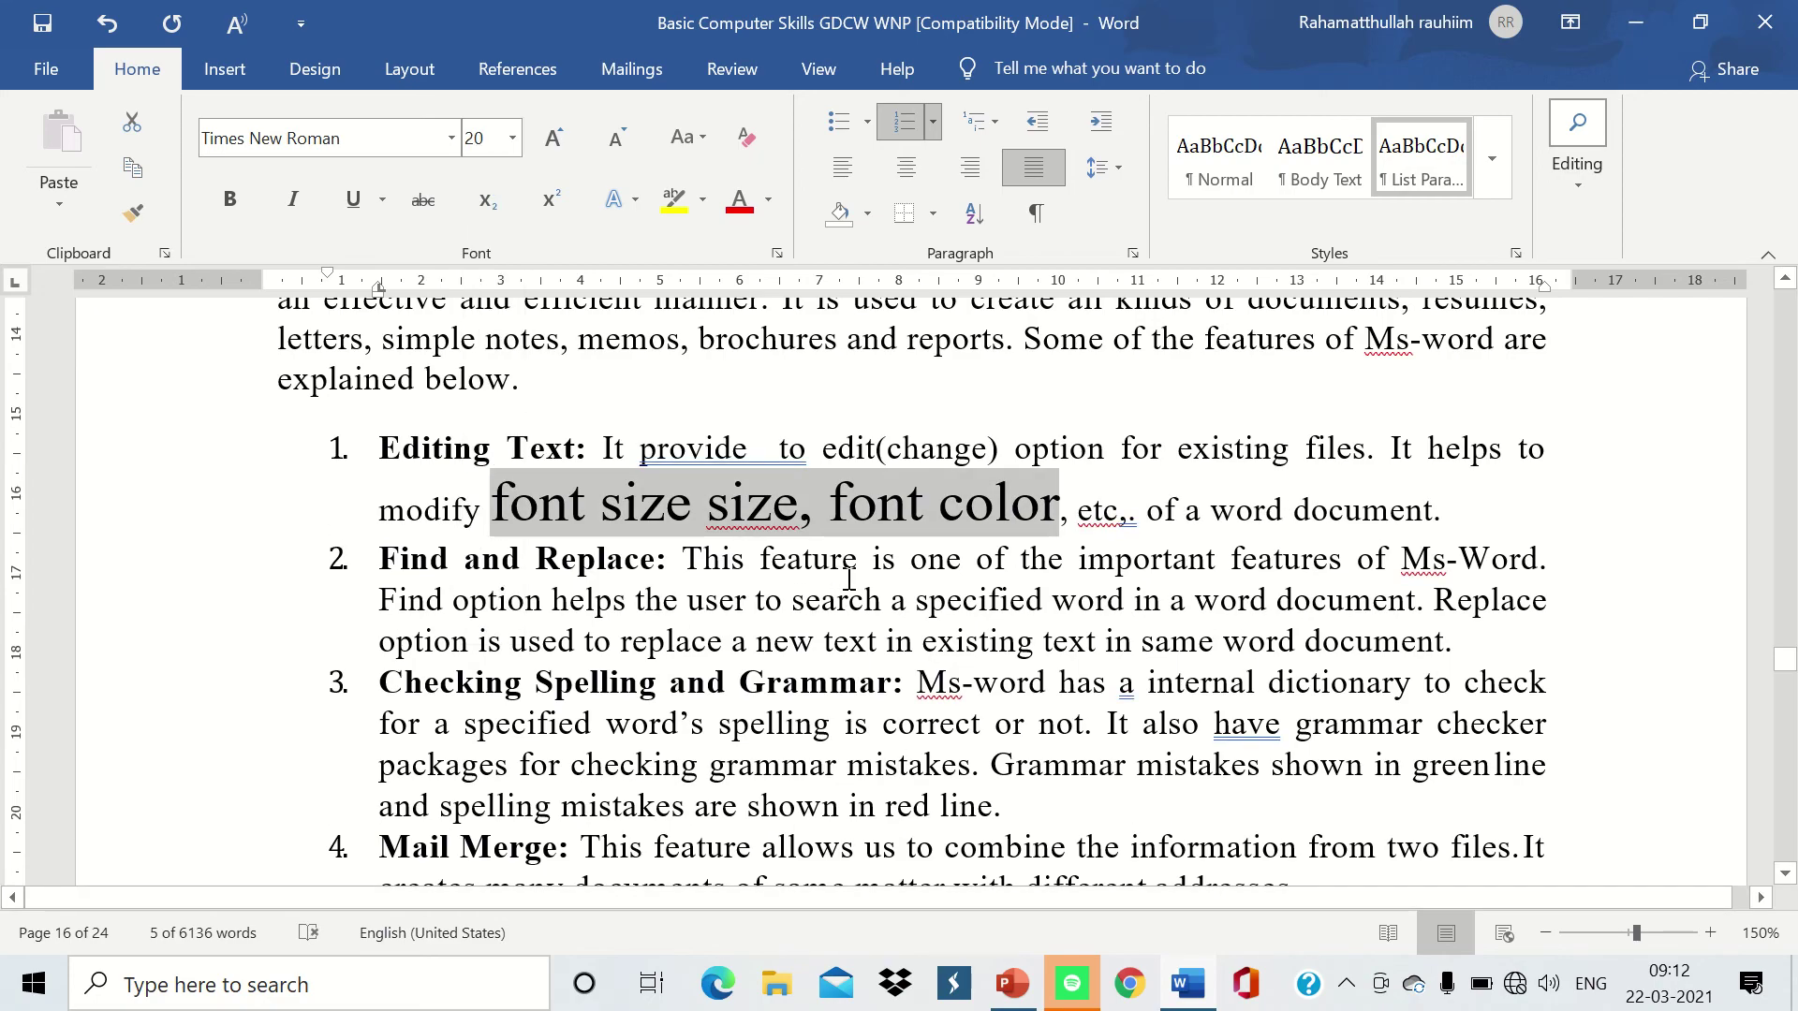
click(768, 200)
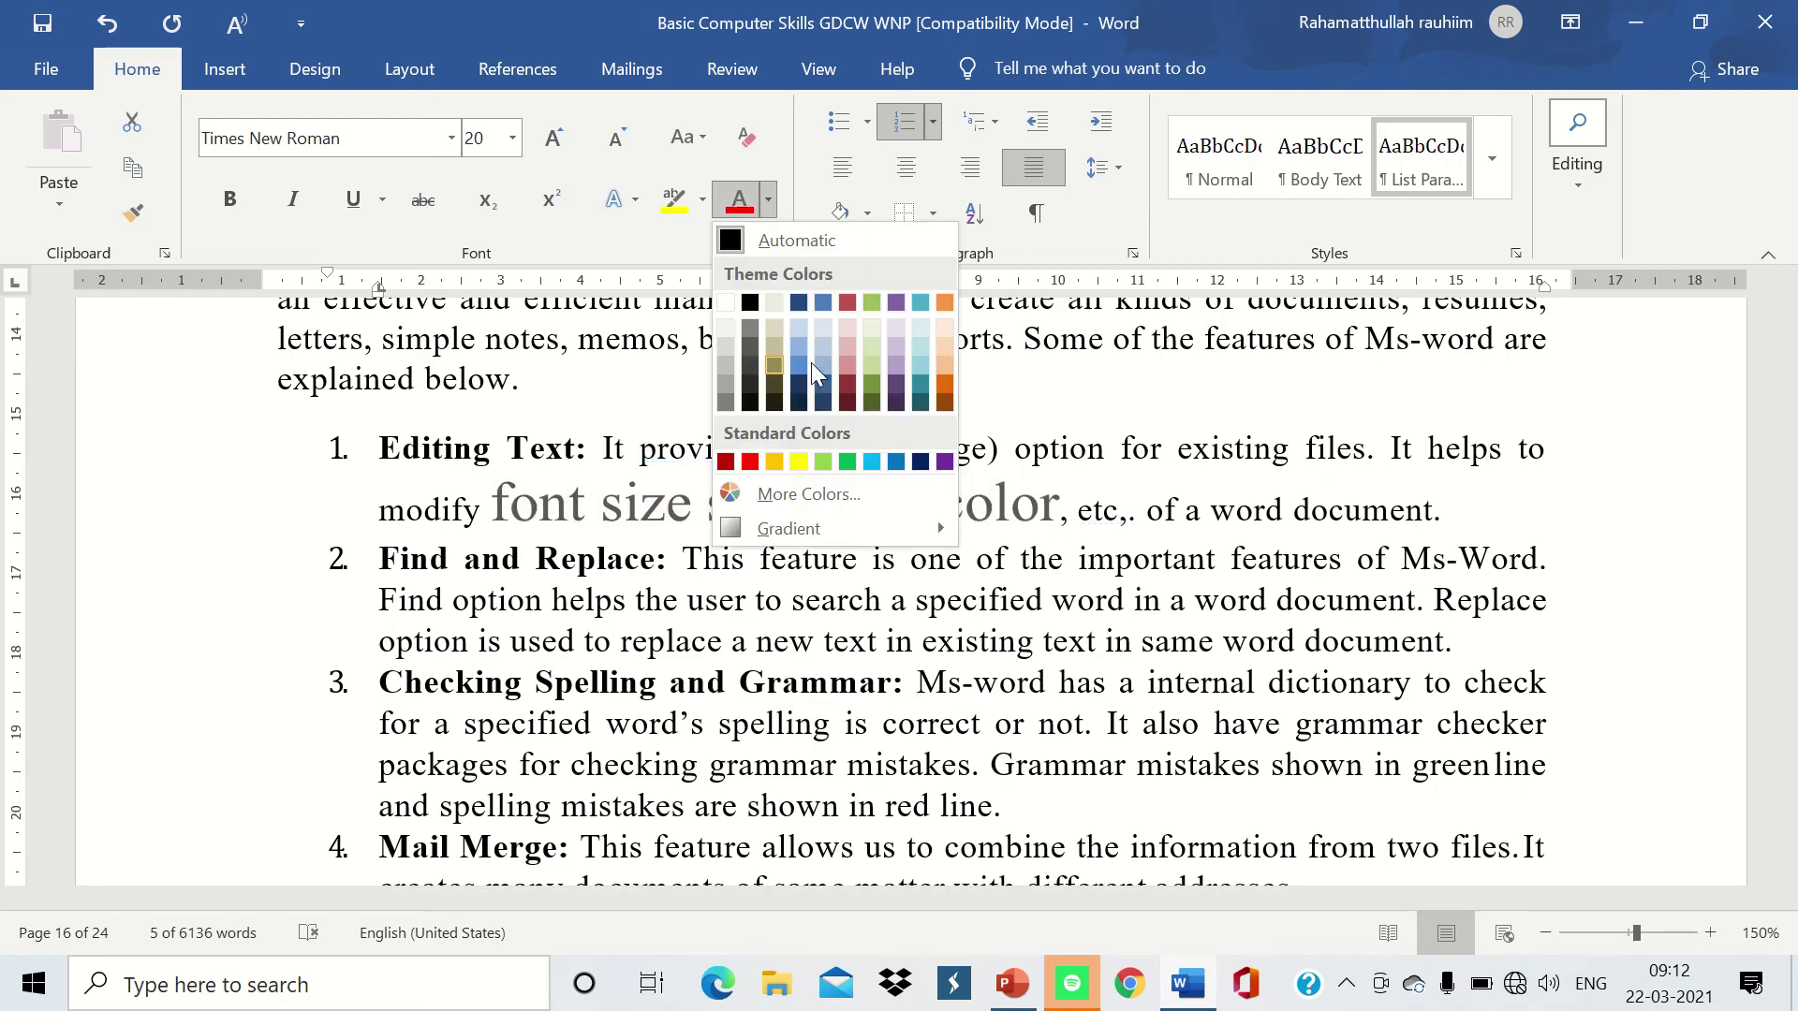
click(726, 461)
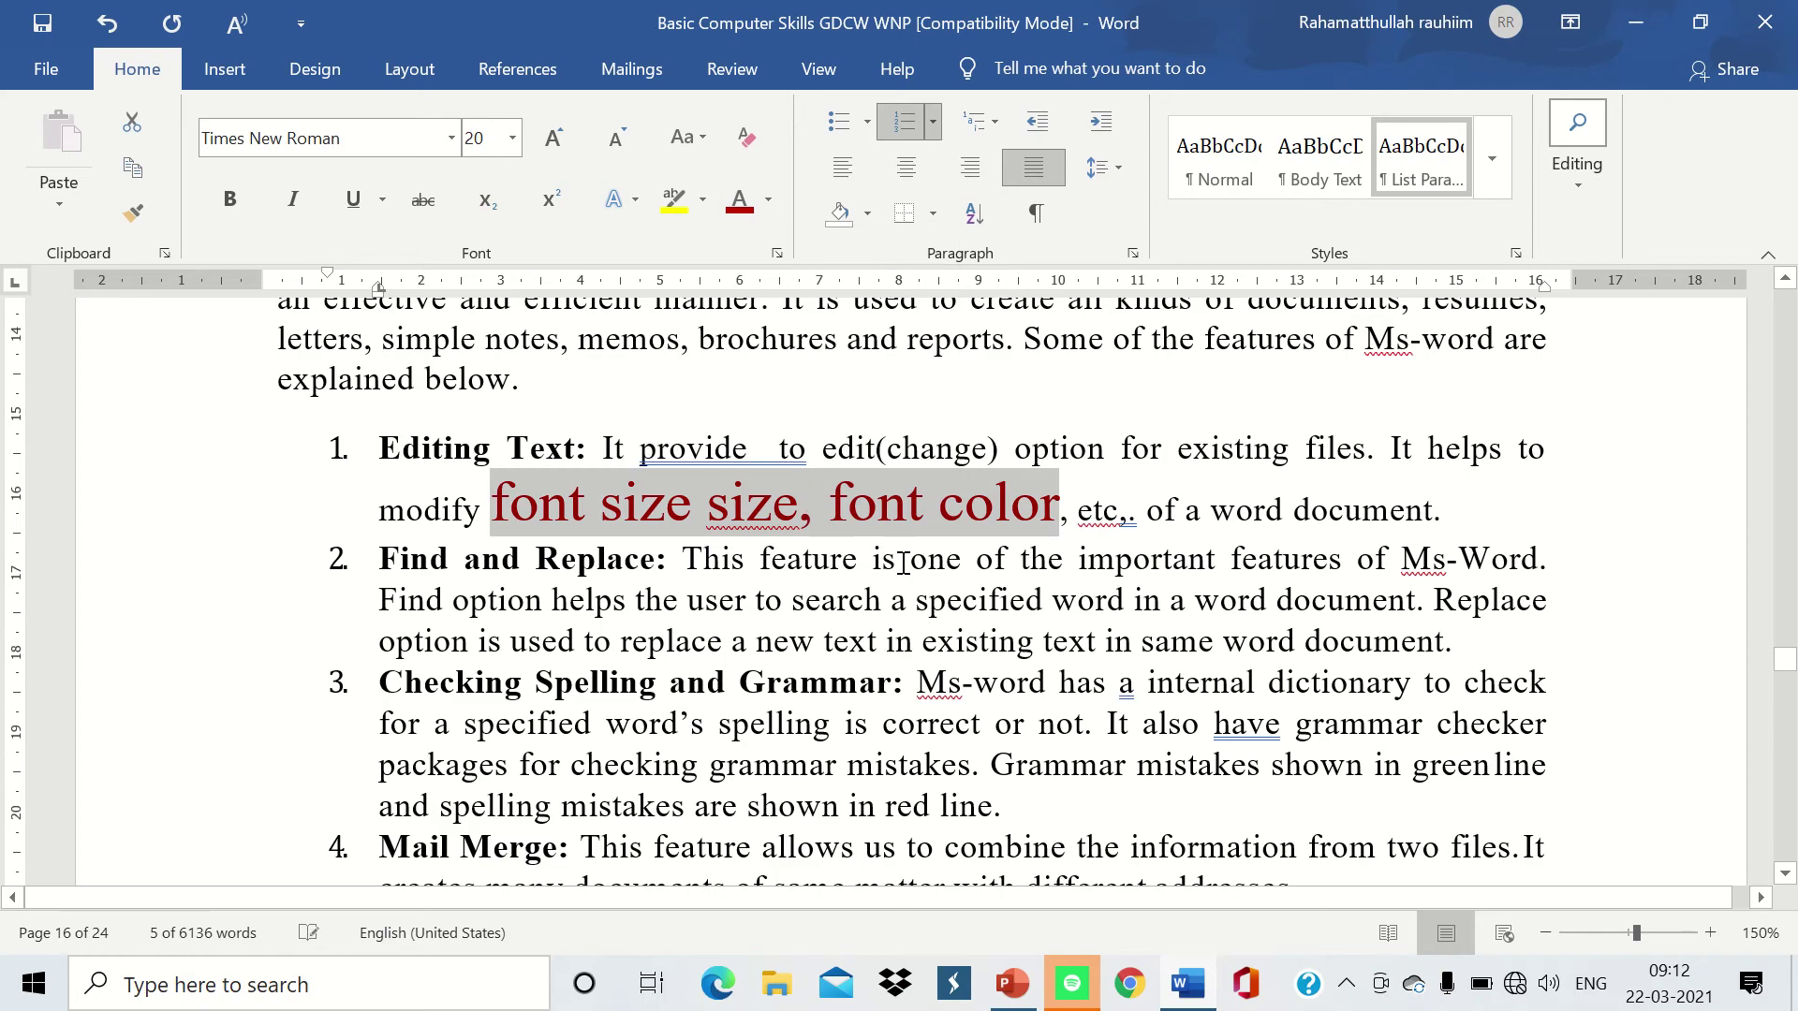
click(925, 581)
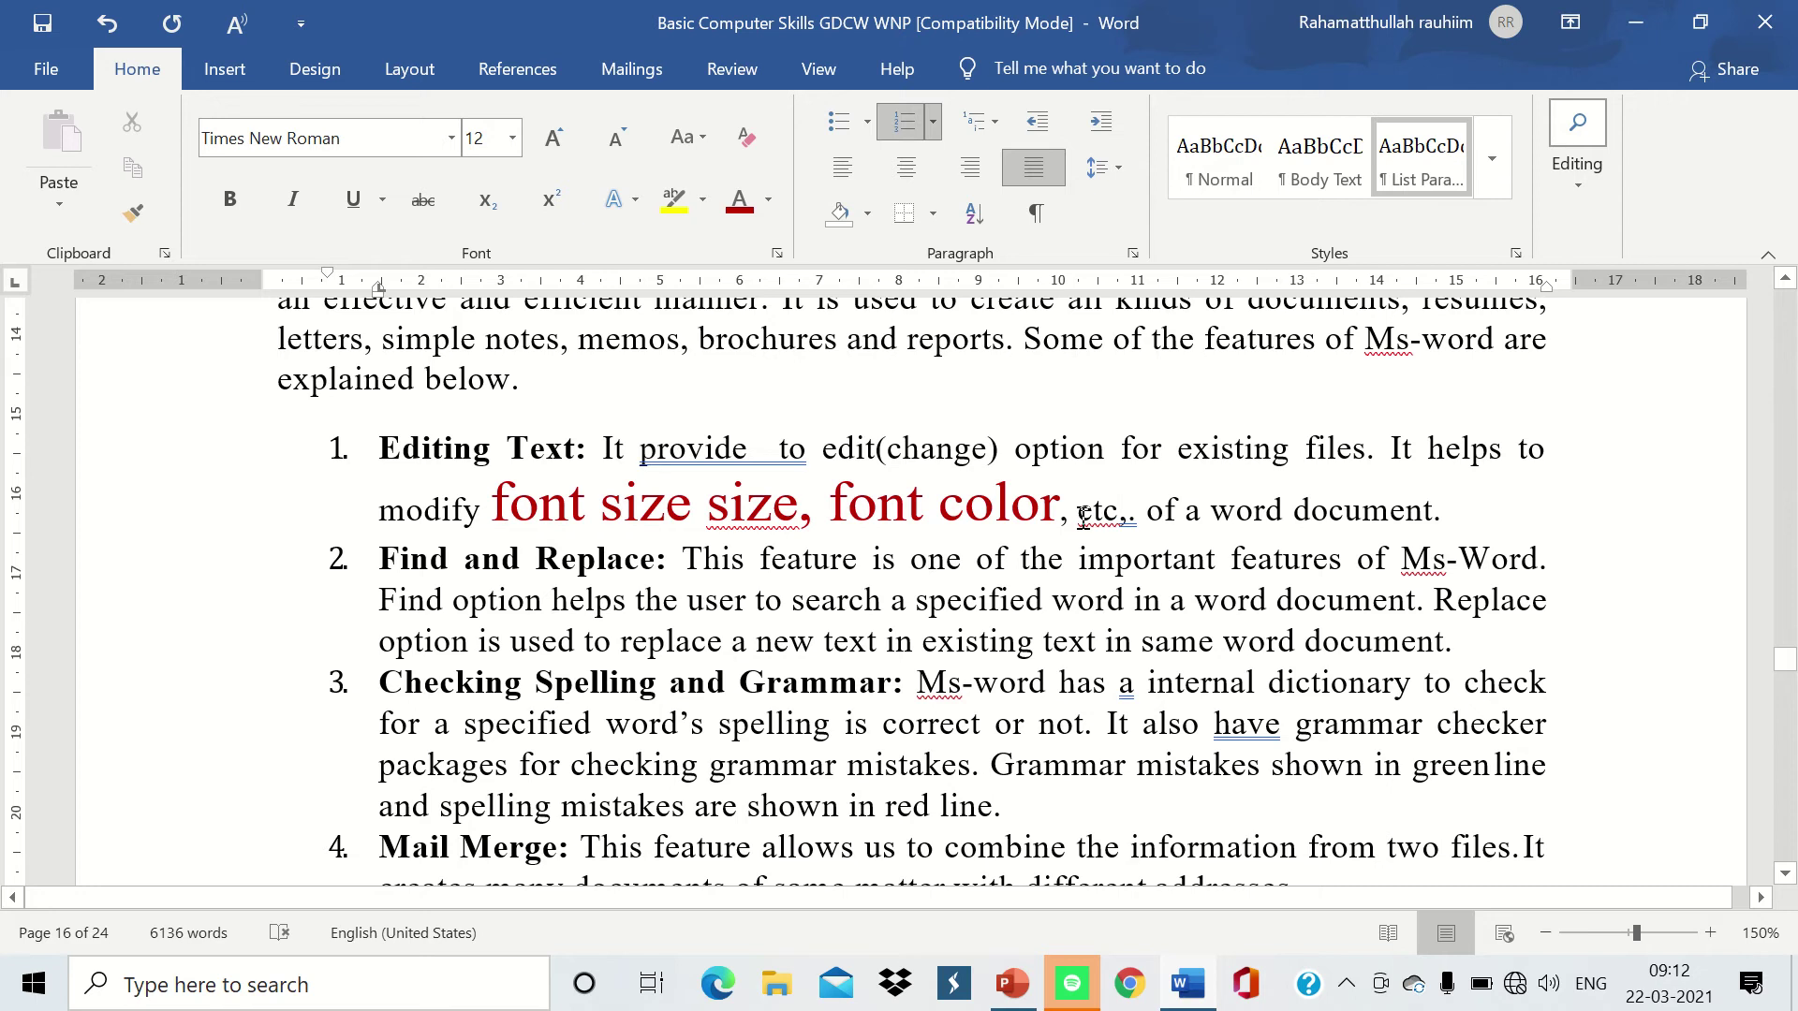
key(ctrl+z)
key(ctrl+z)
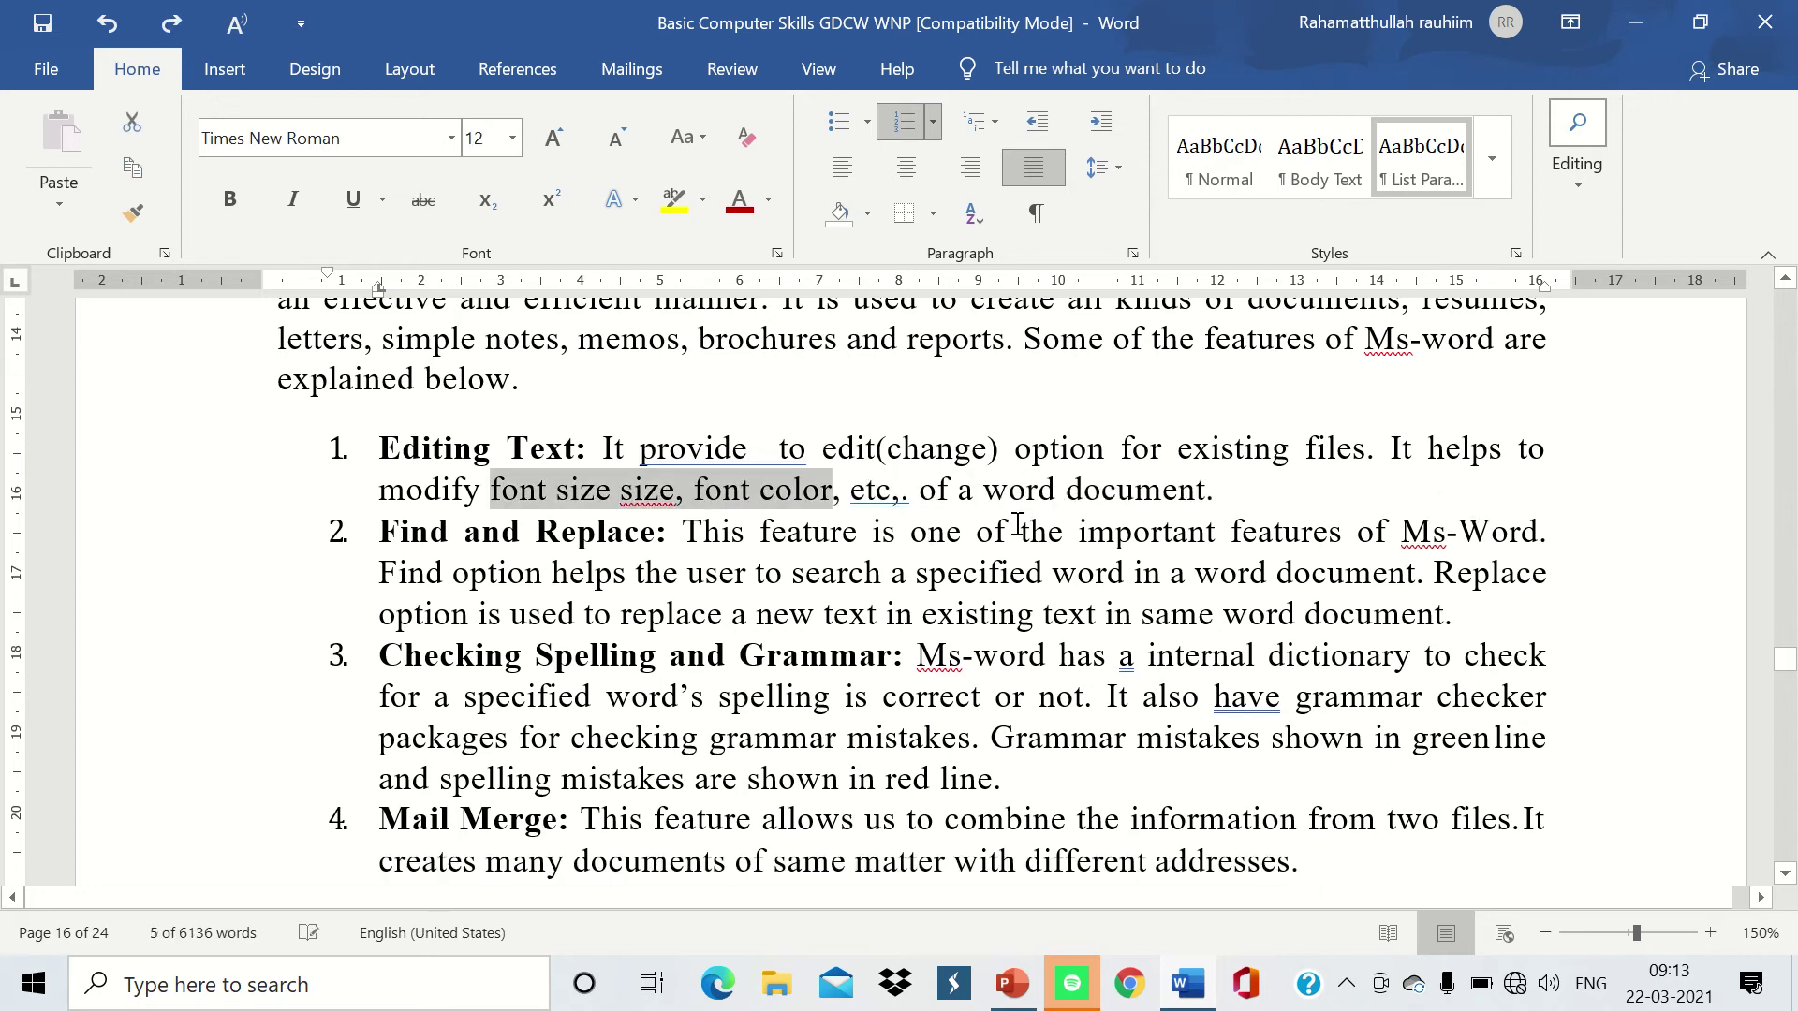
click(486, 552)
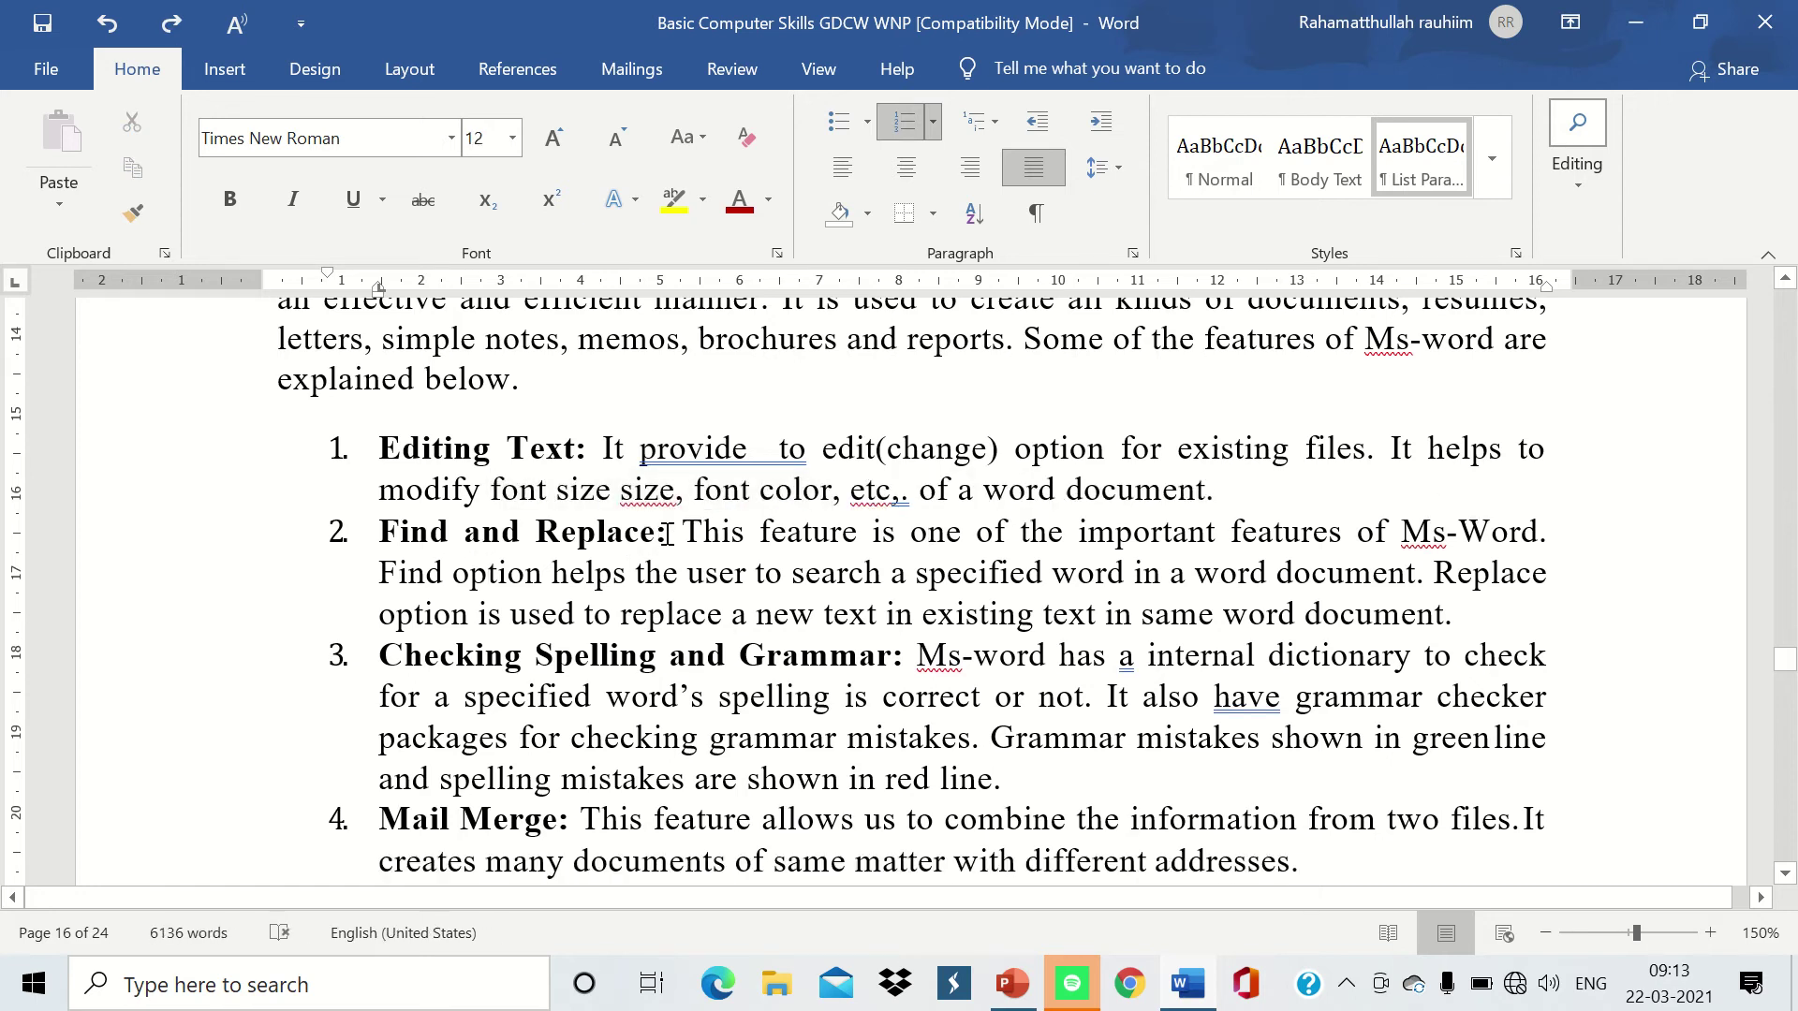
- Add the note 'cnrl + f' before 'This' in item 2, then bring up the Navigation search pane
drag(655, 532, 418, 513)
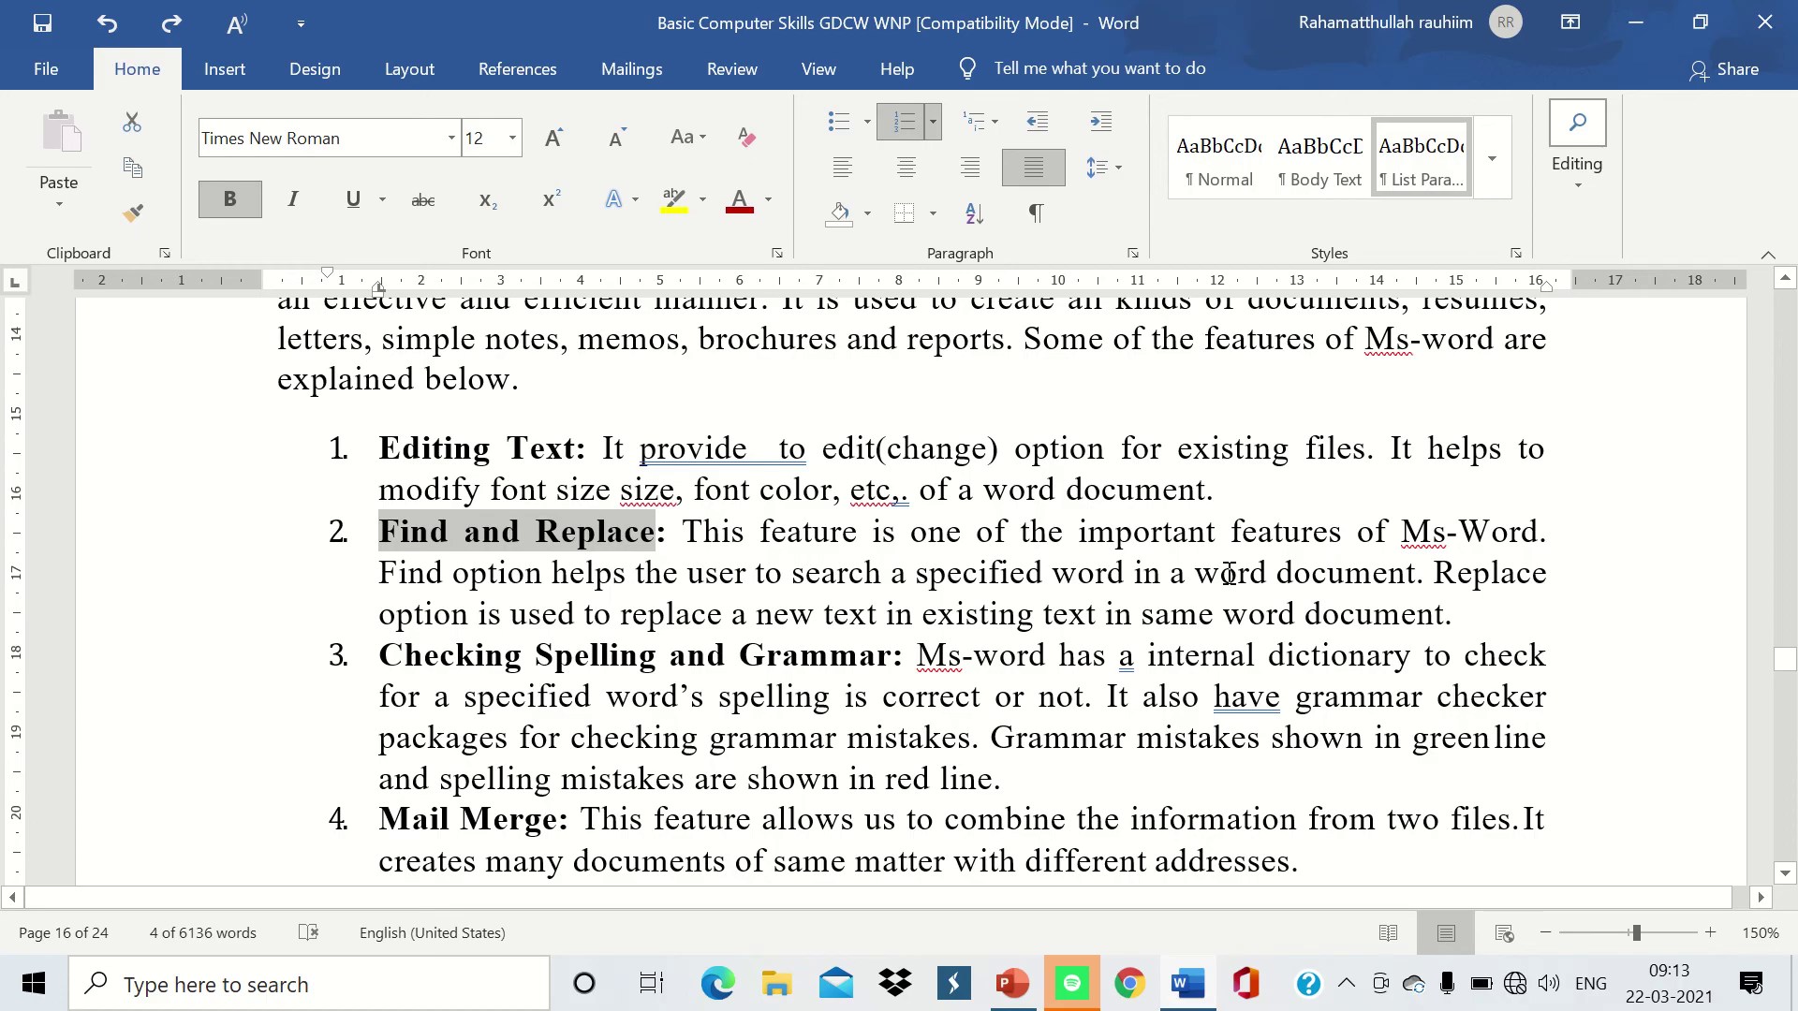
click(691, 535)
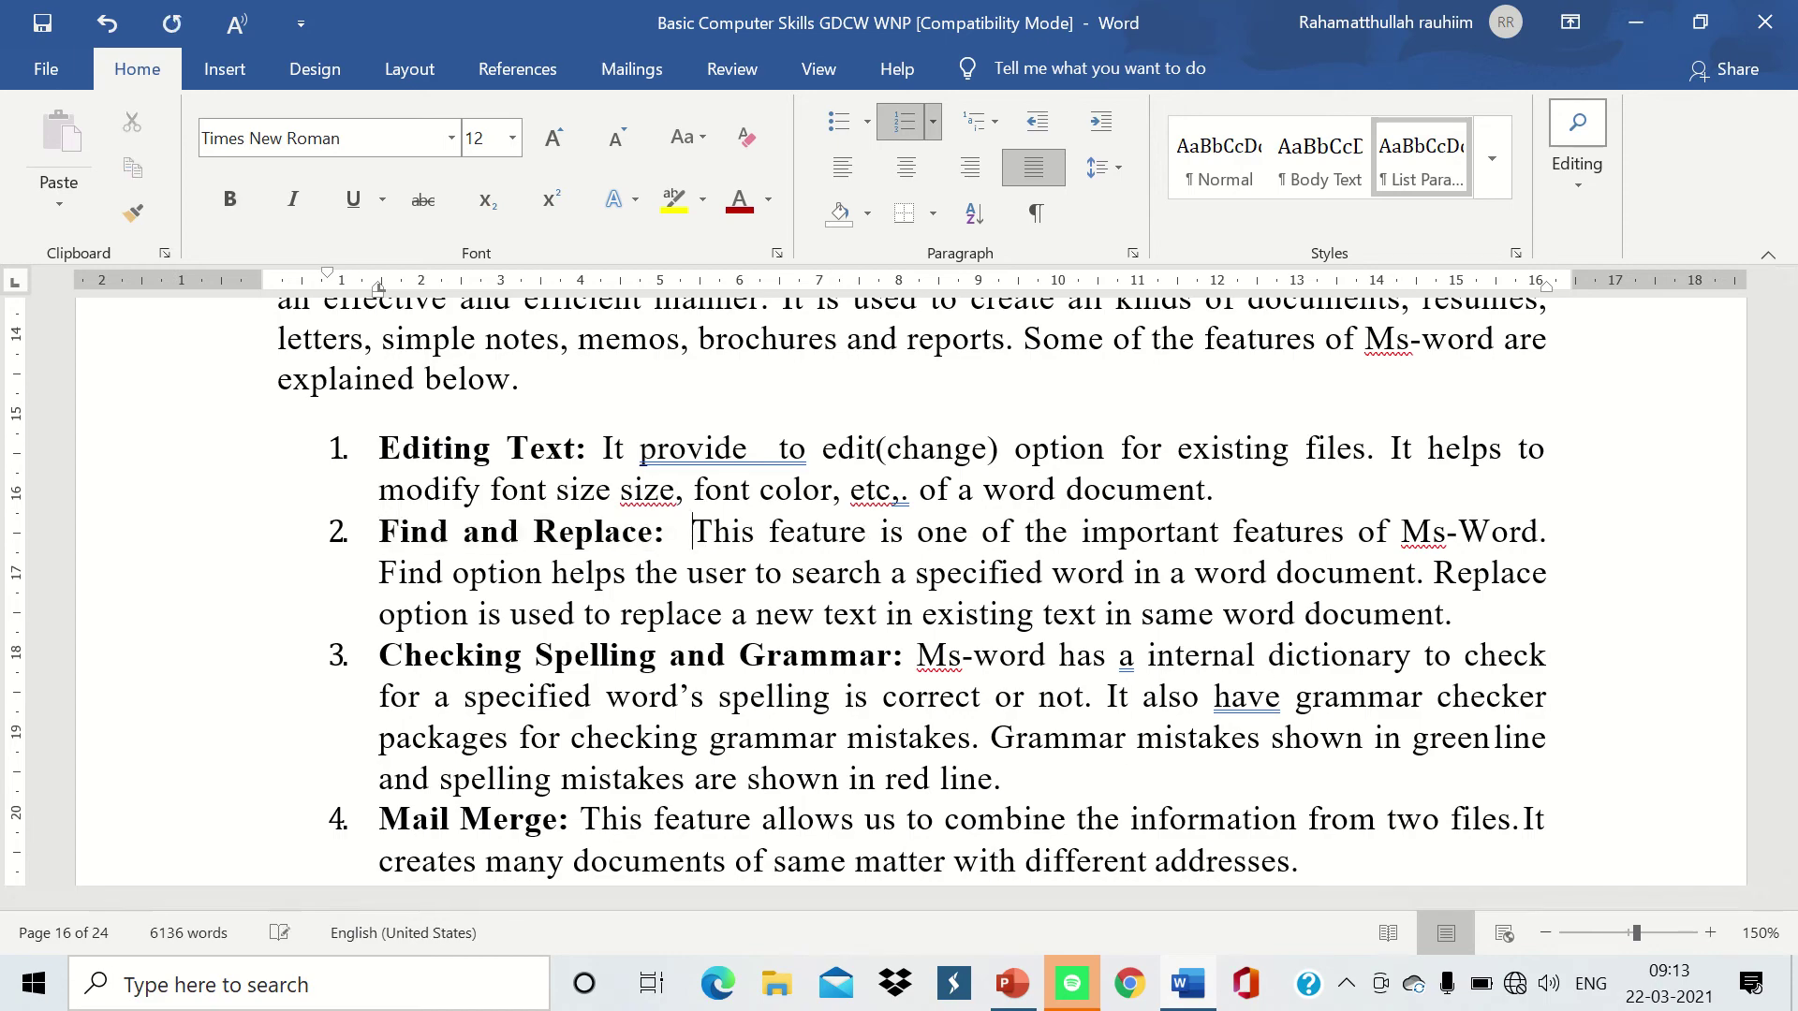
text(cn)
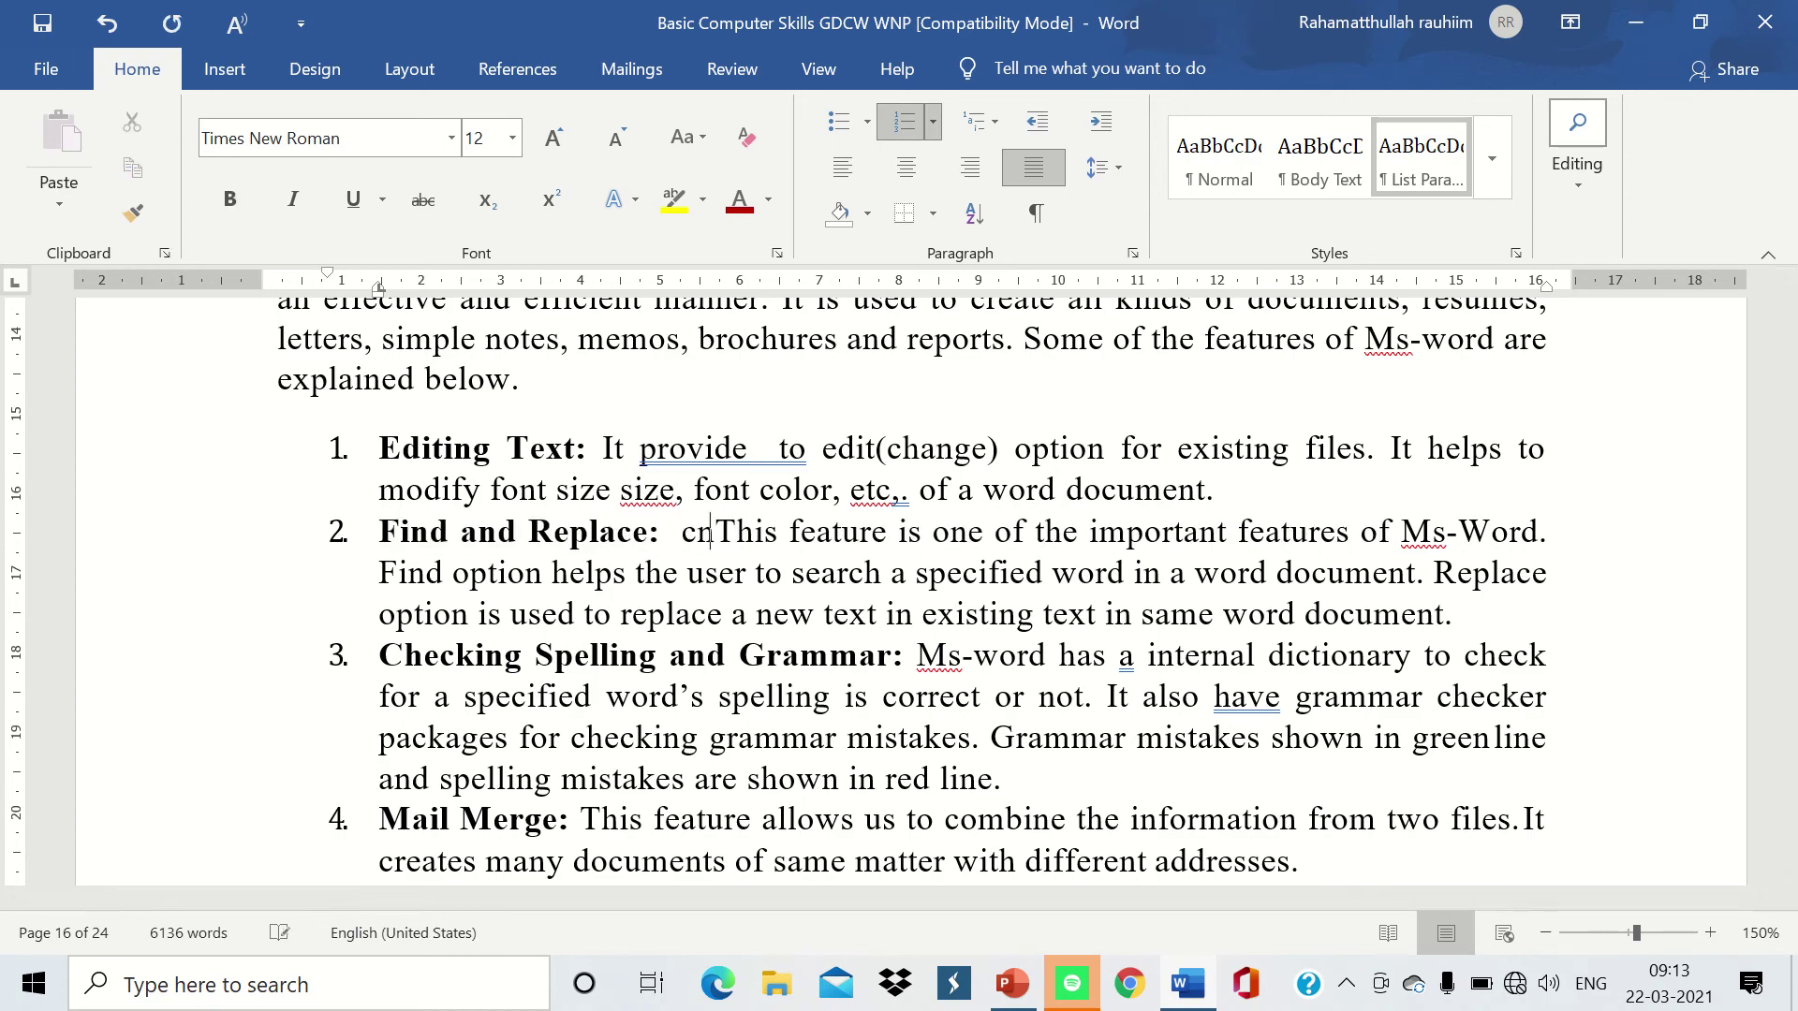
text(rl)
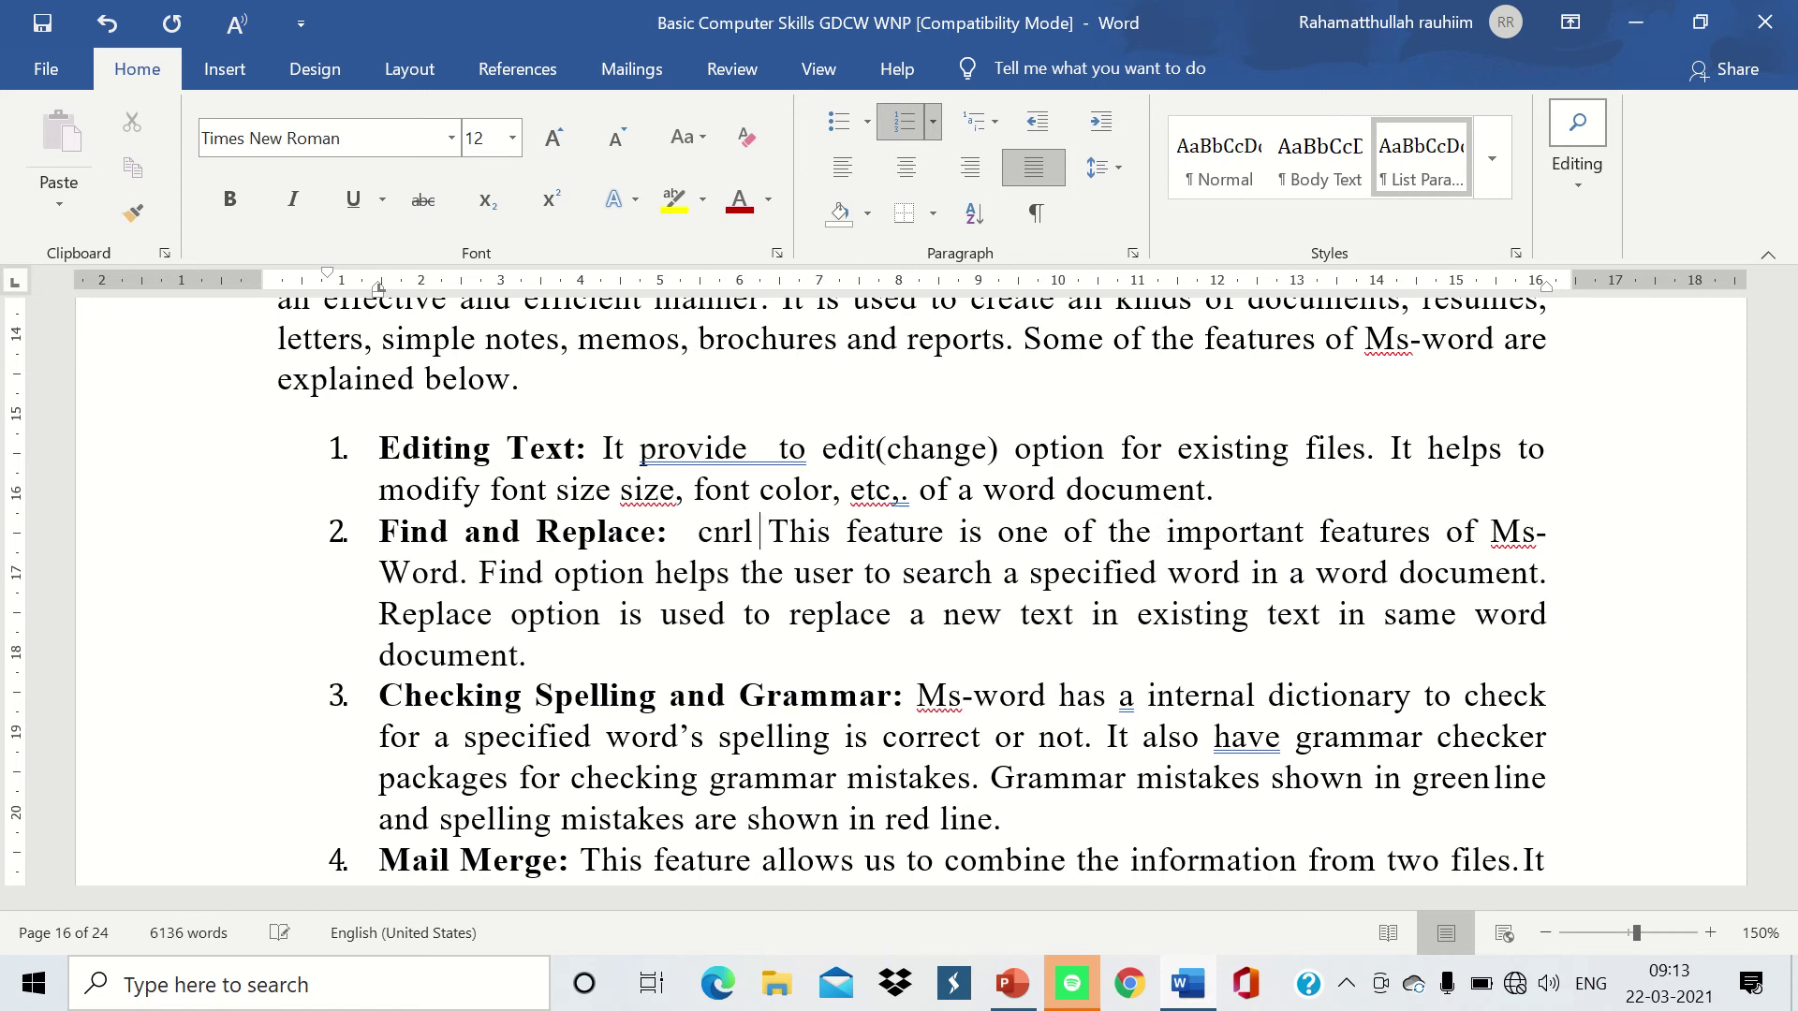
text( = )
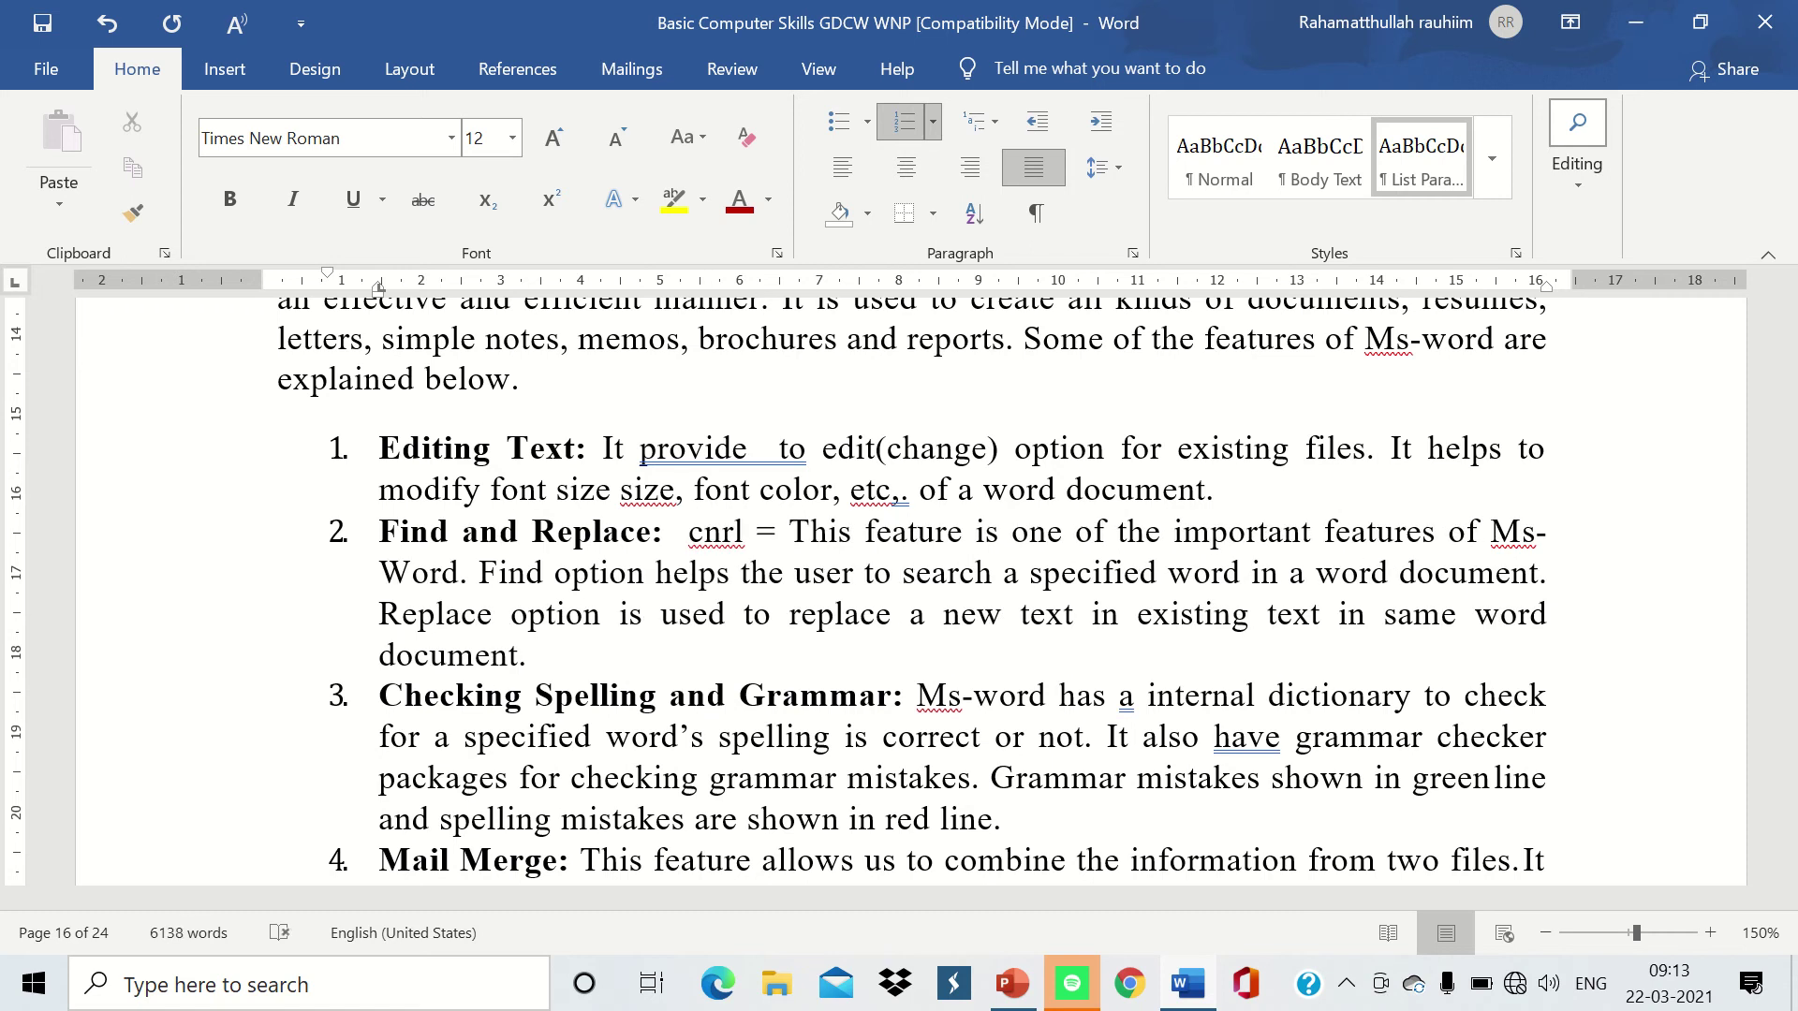
text(F)
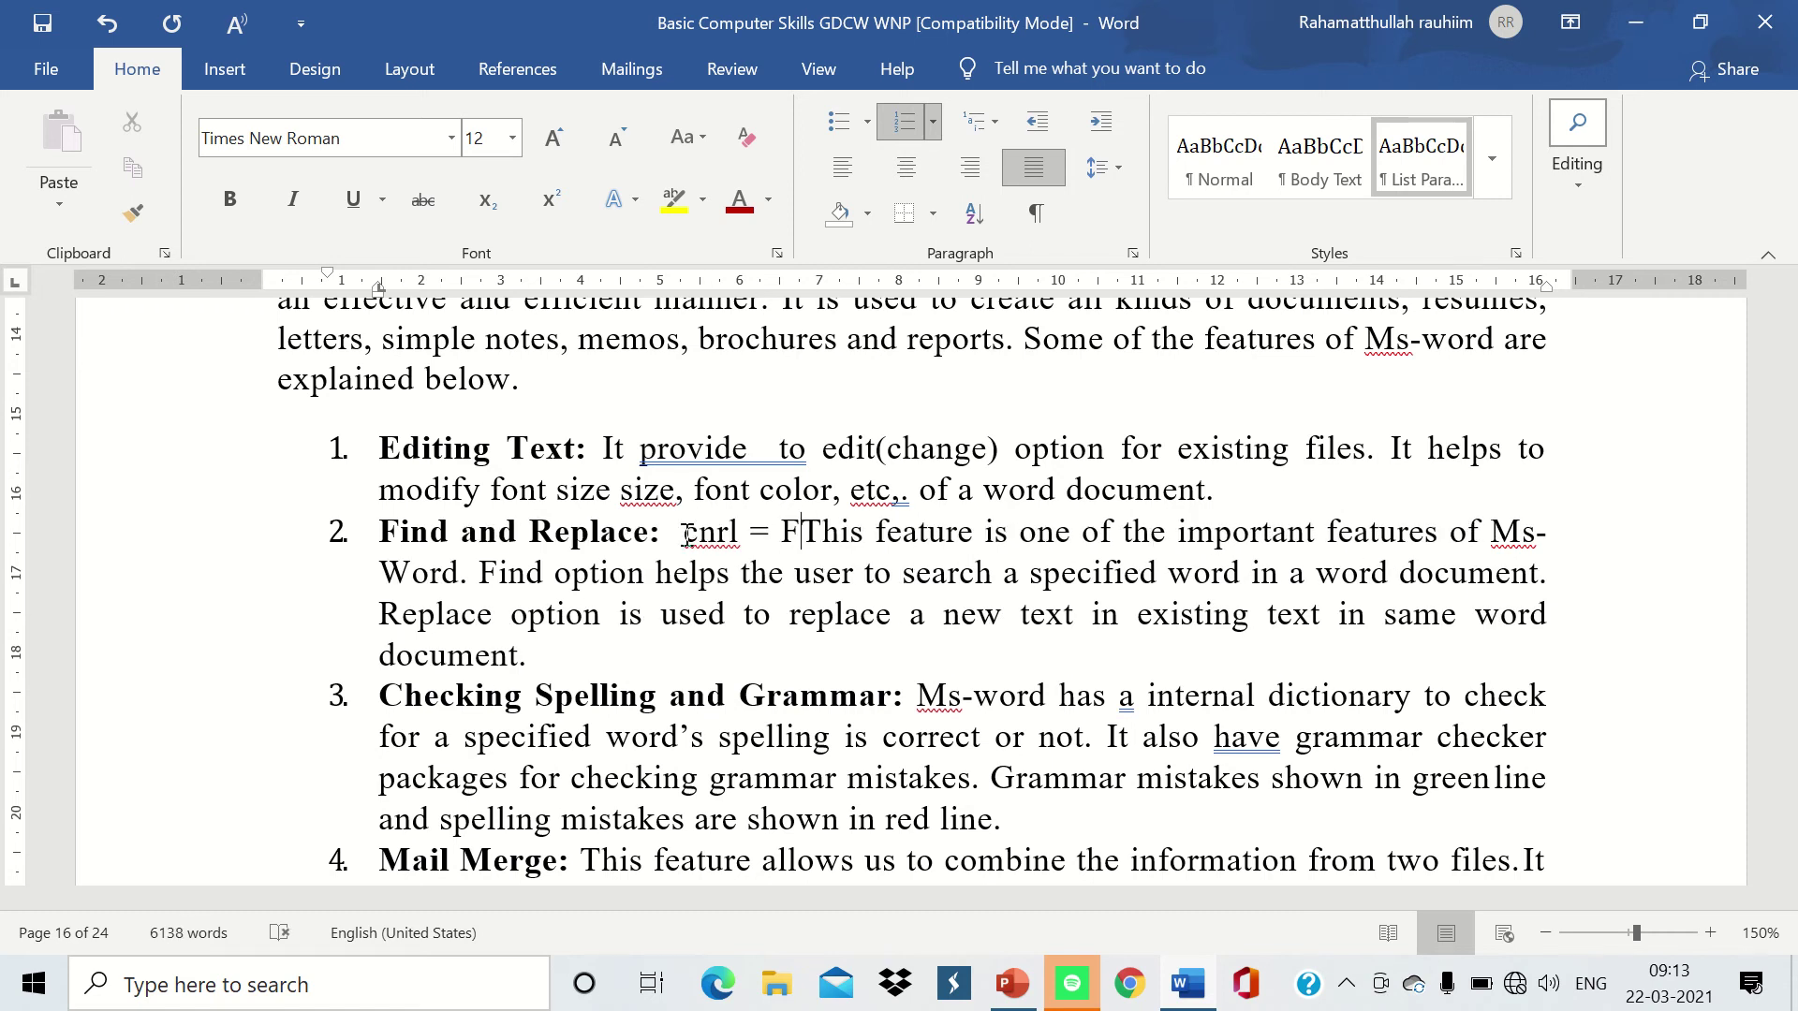
key(BackSpace)
key(BackSpace)
key(BackSpace)
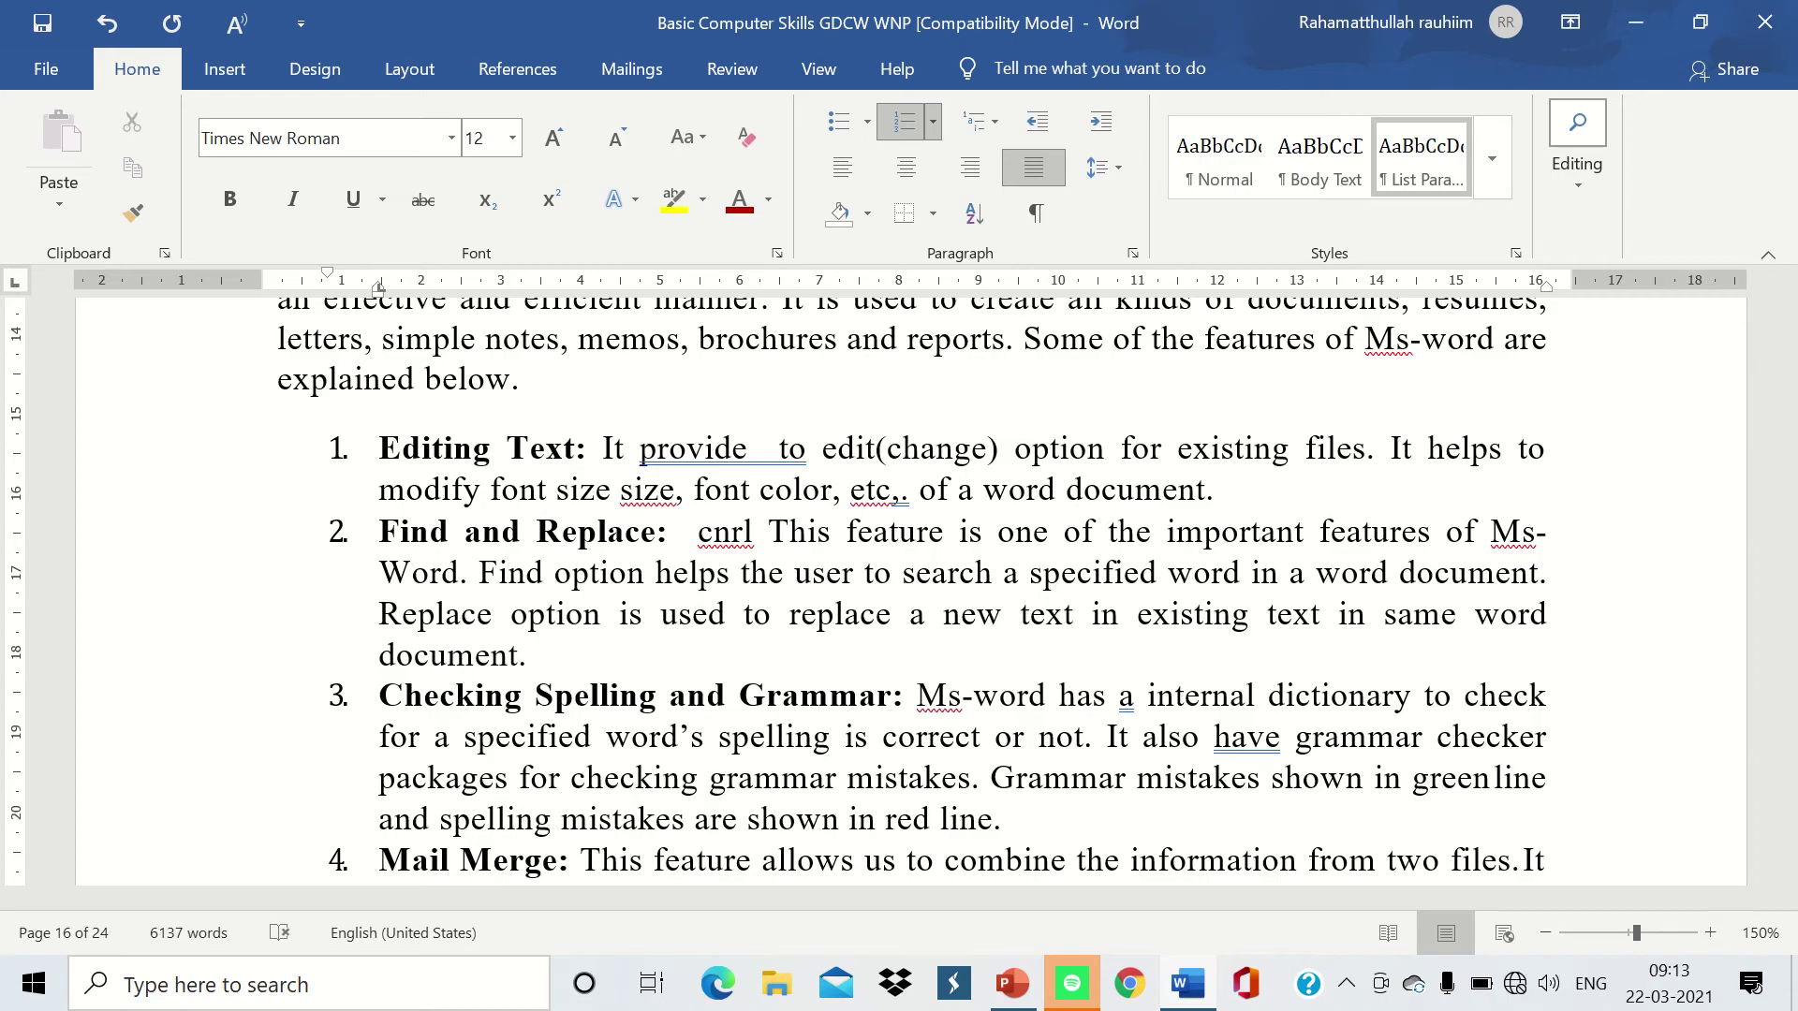
text(=)
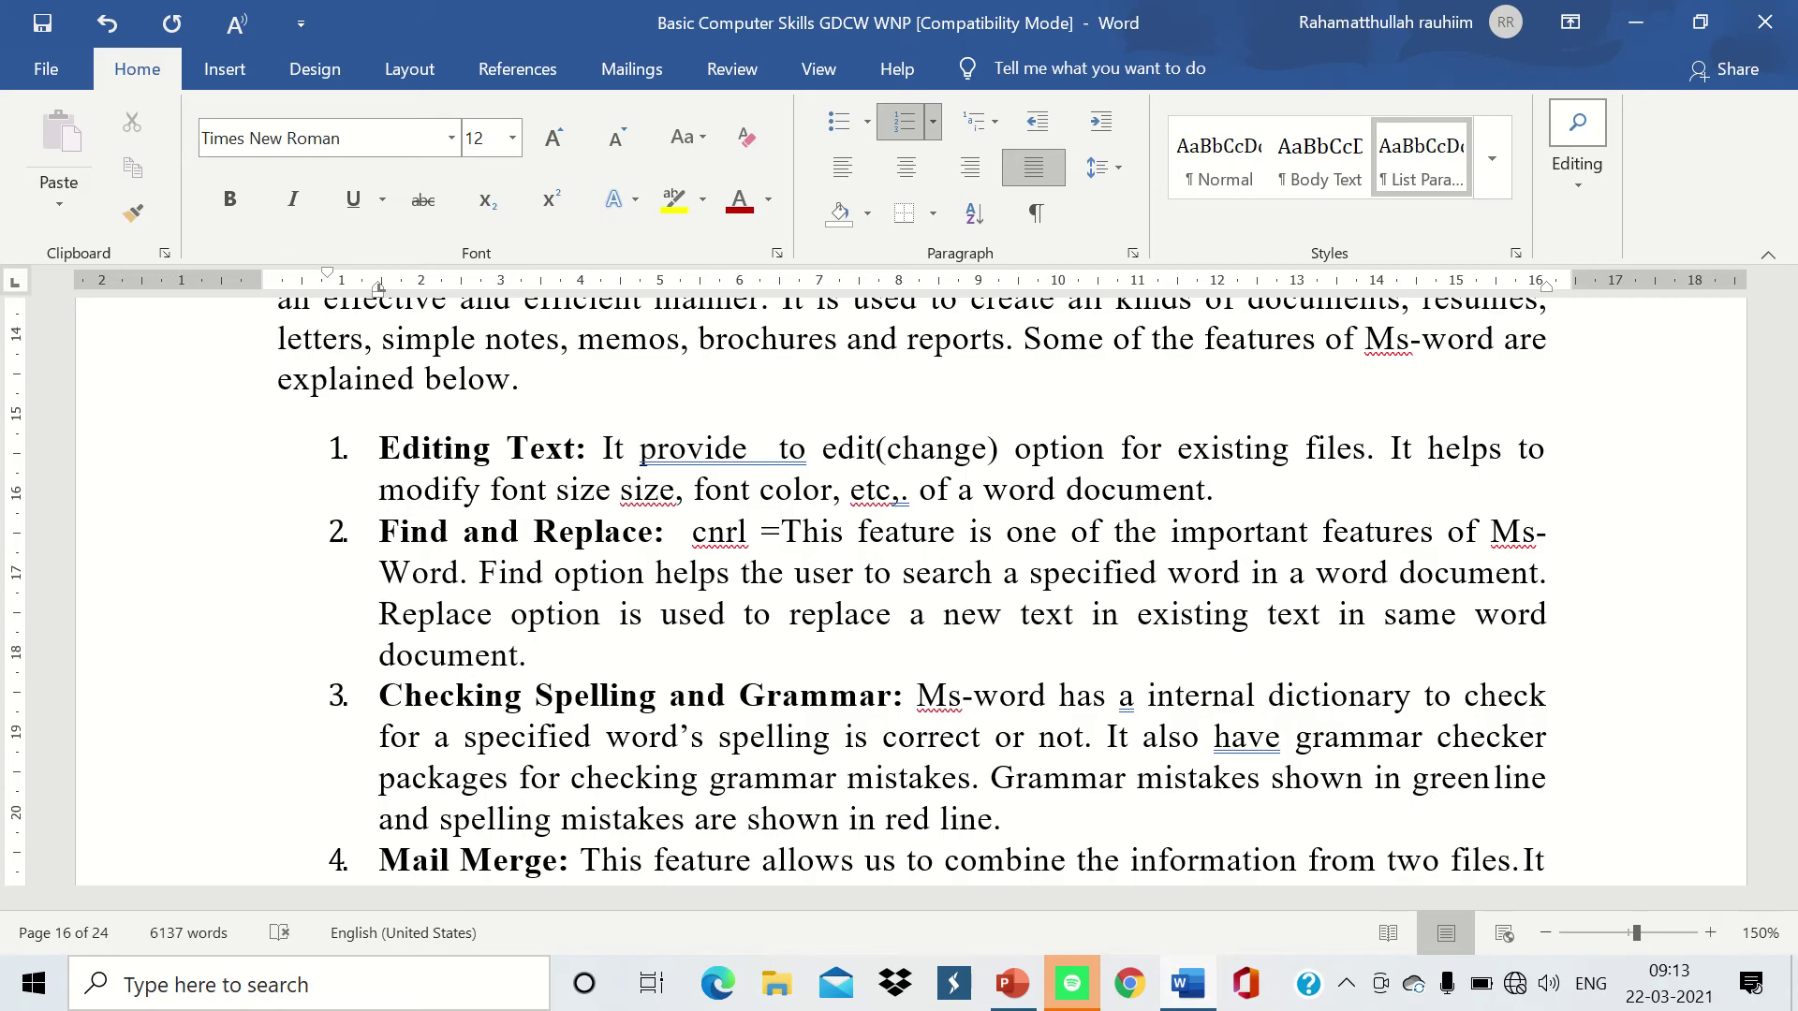
key(BackSpace)
text(+ )
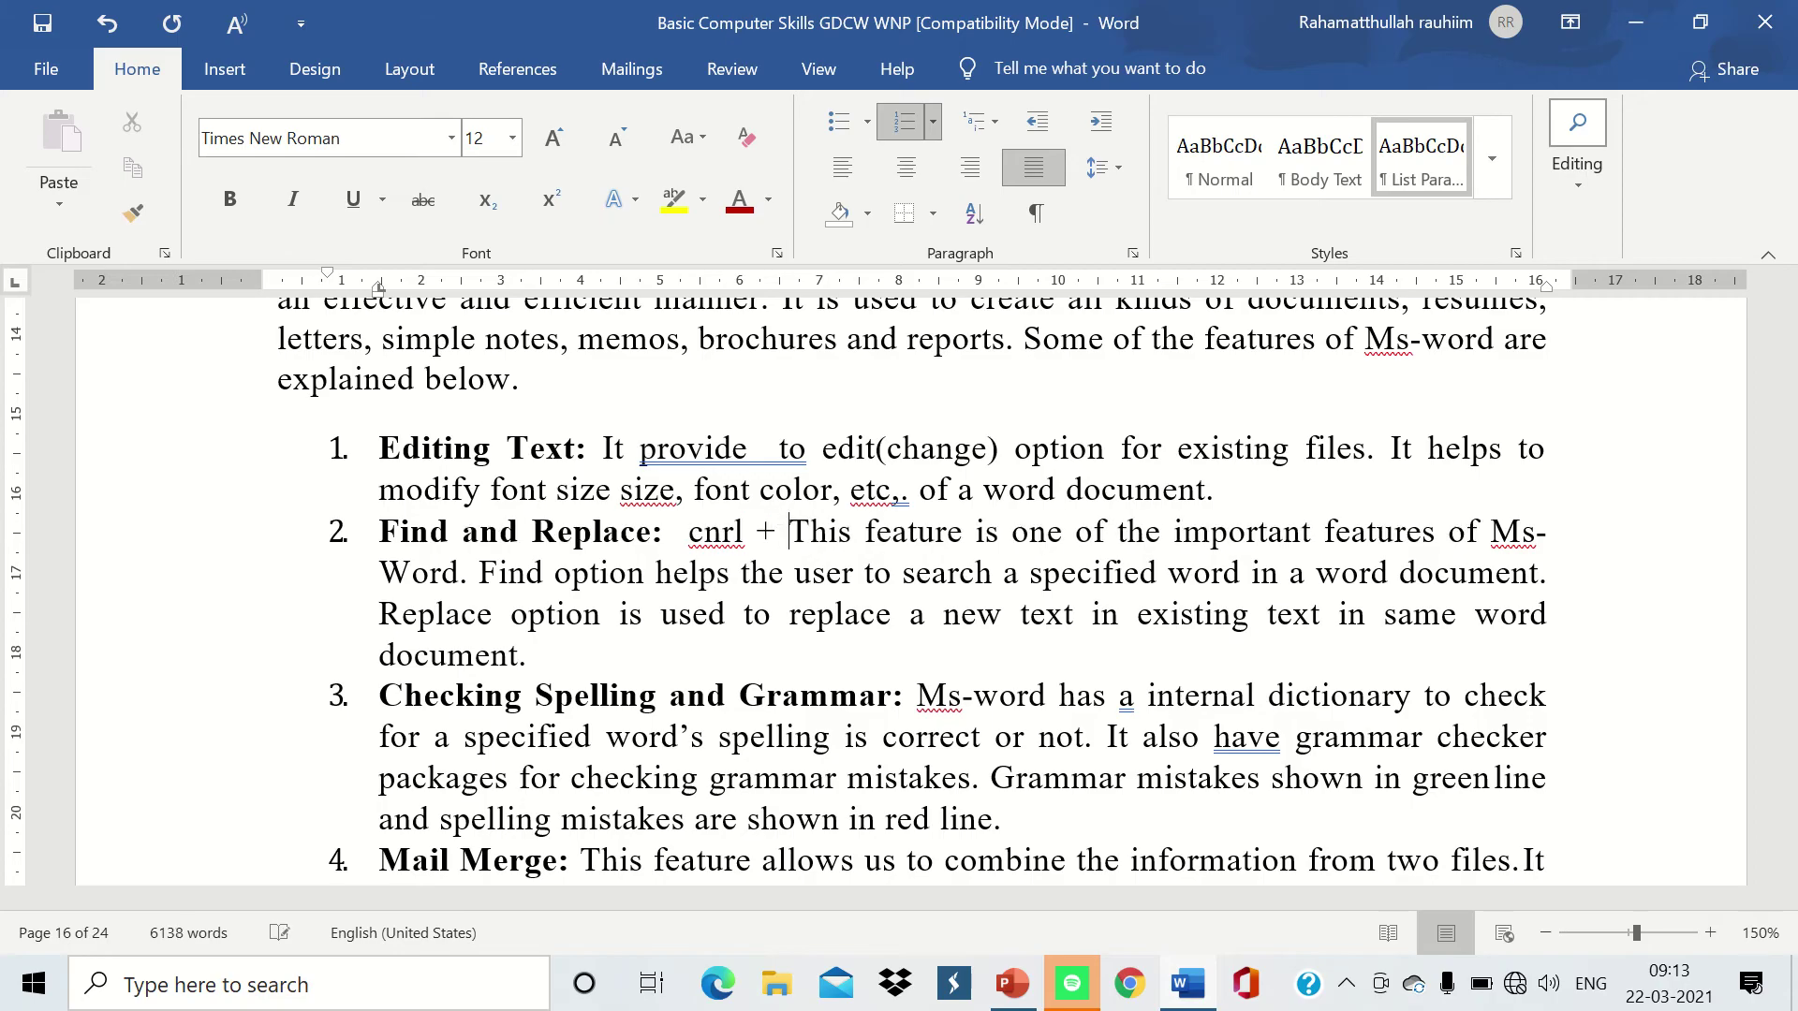
text(f)
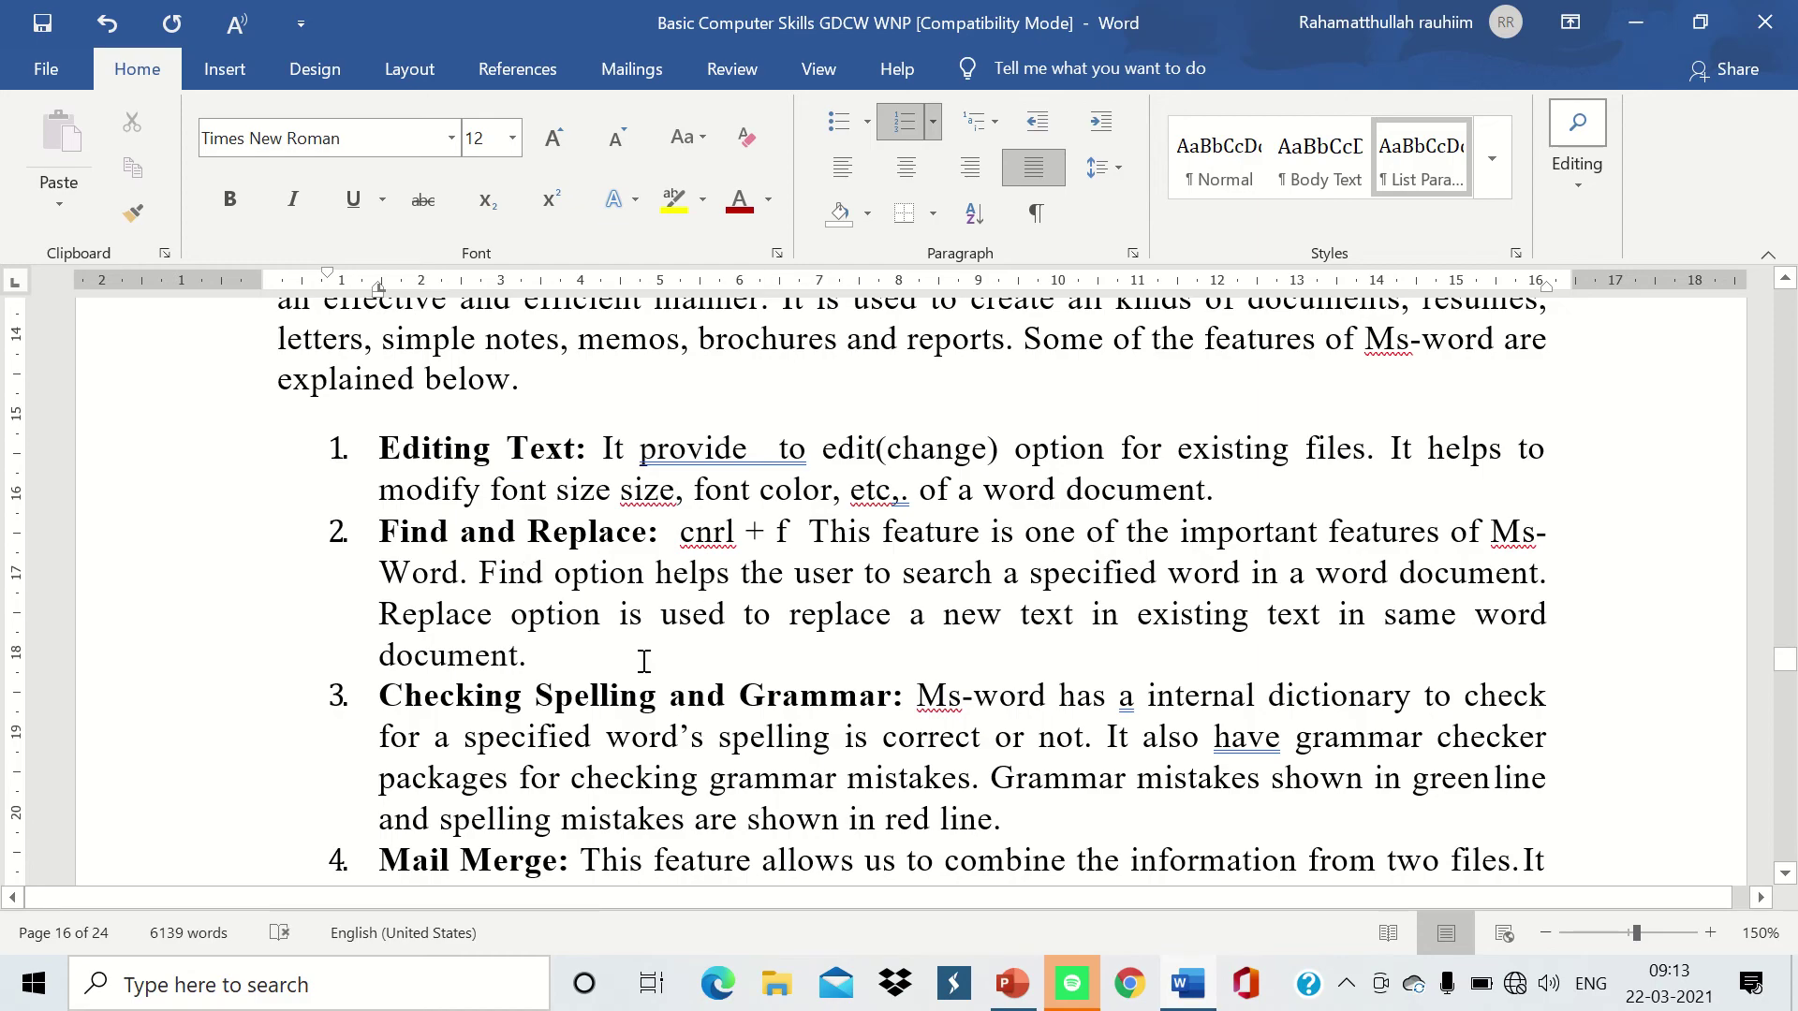
key(ctrl+f)
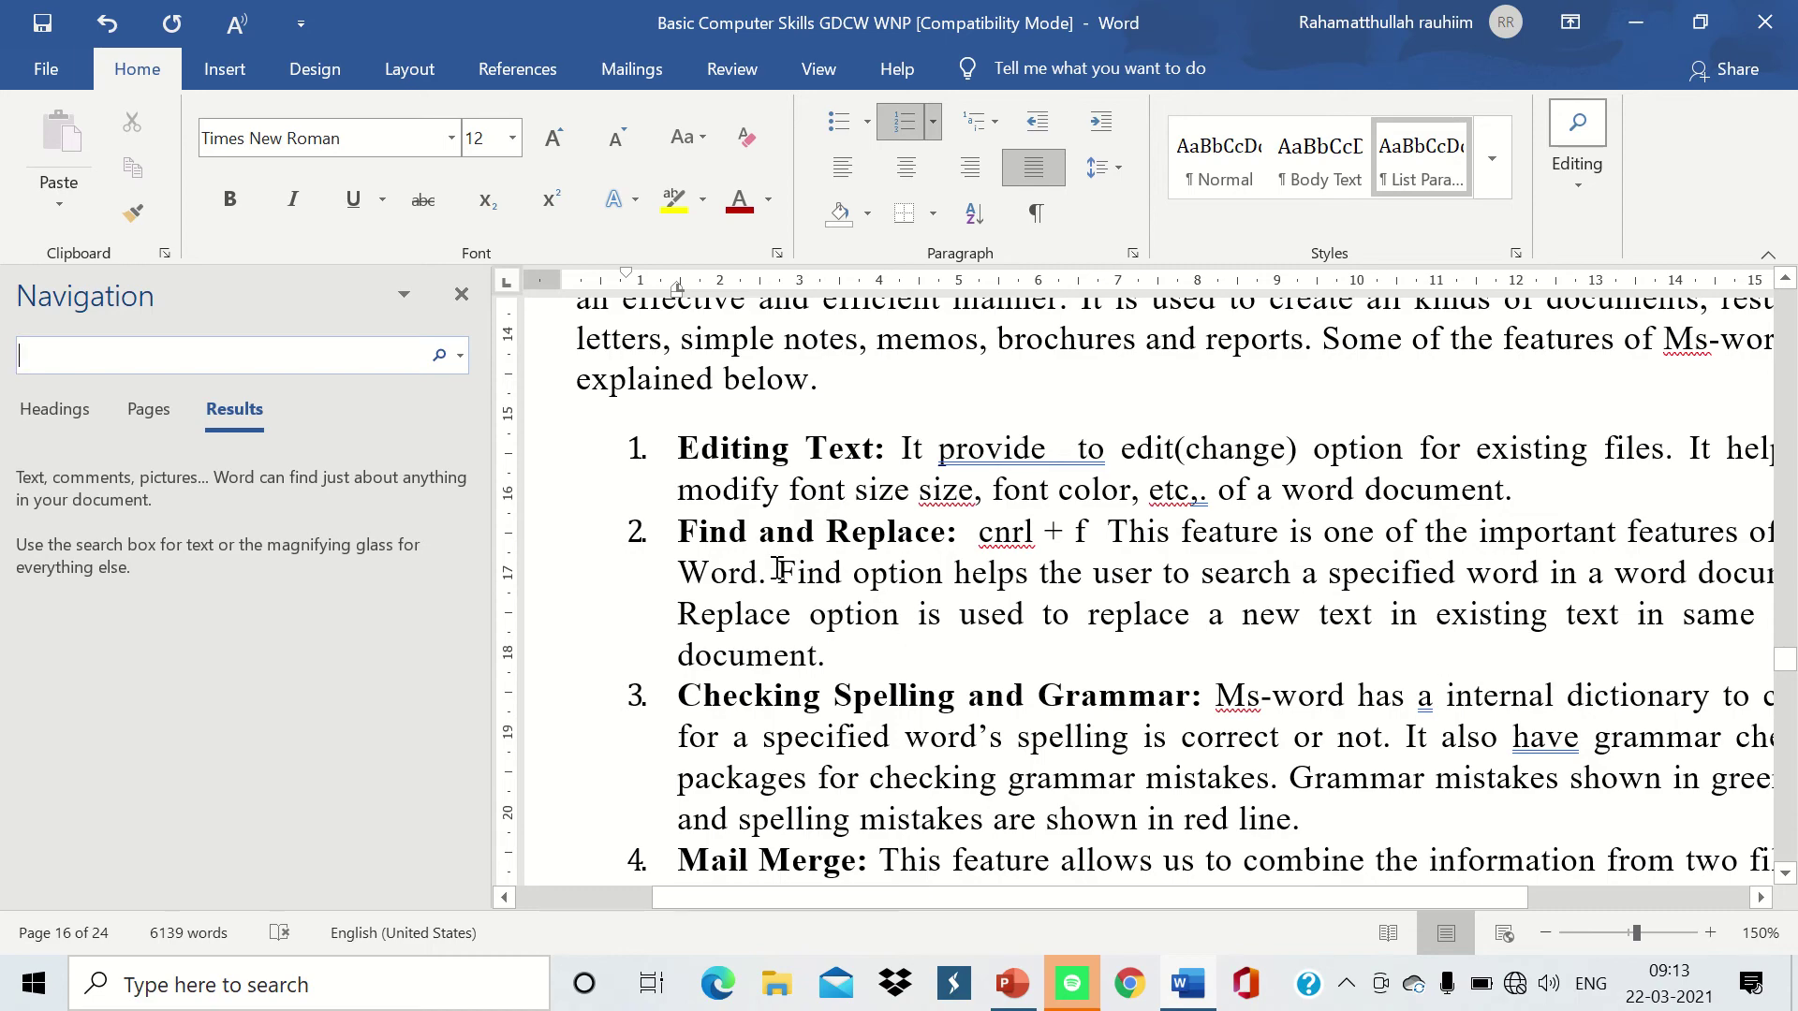
- Search for 'find' and step back and forth through its three matches, ending on item 2
drag(778, 572, 842, 573)
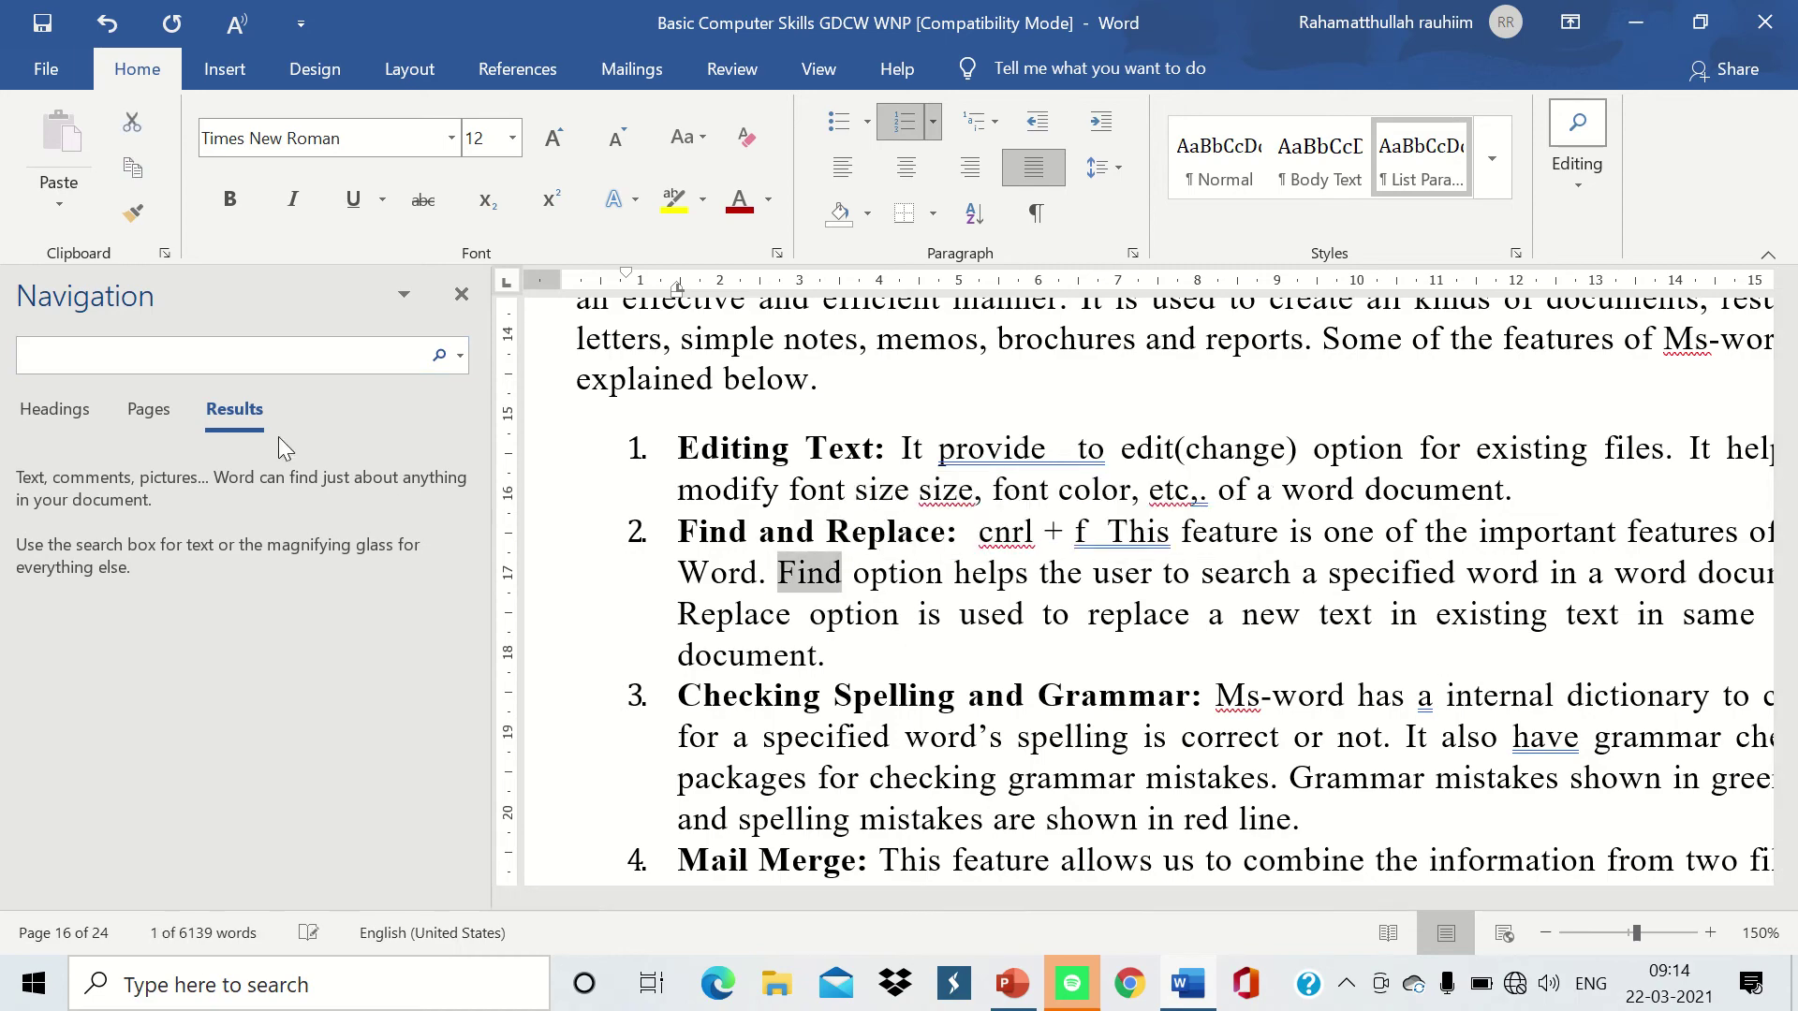
click(128, 358)
text(find)
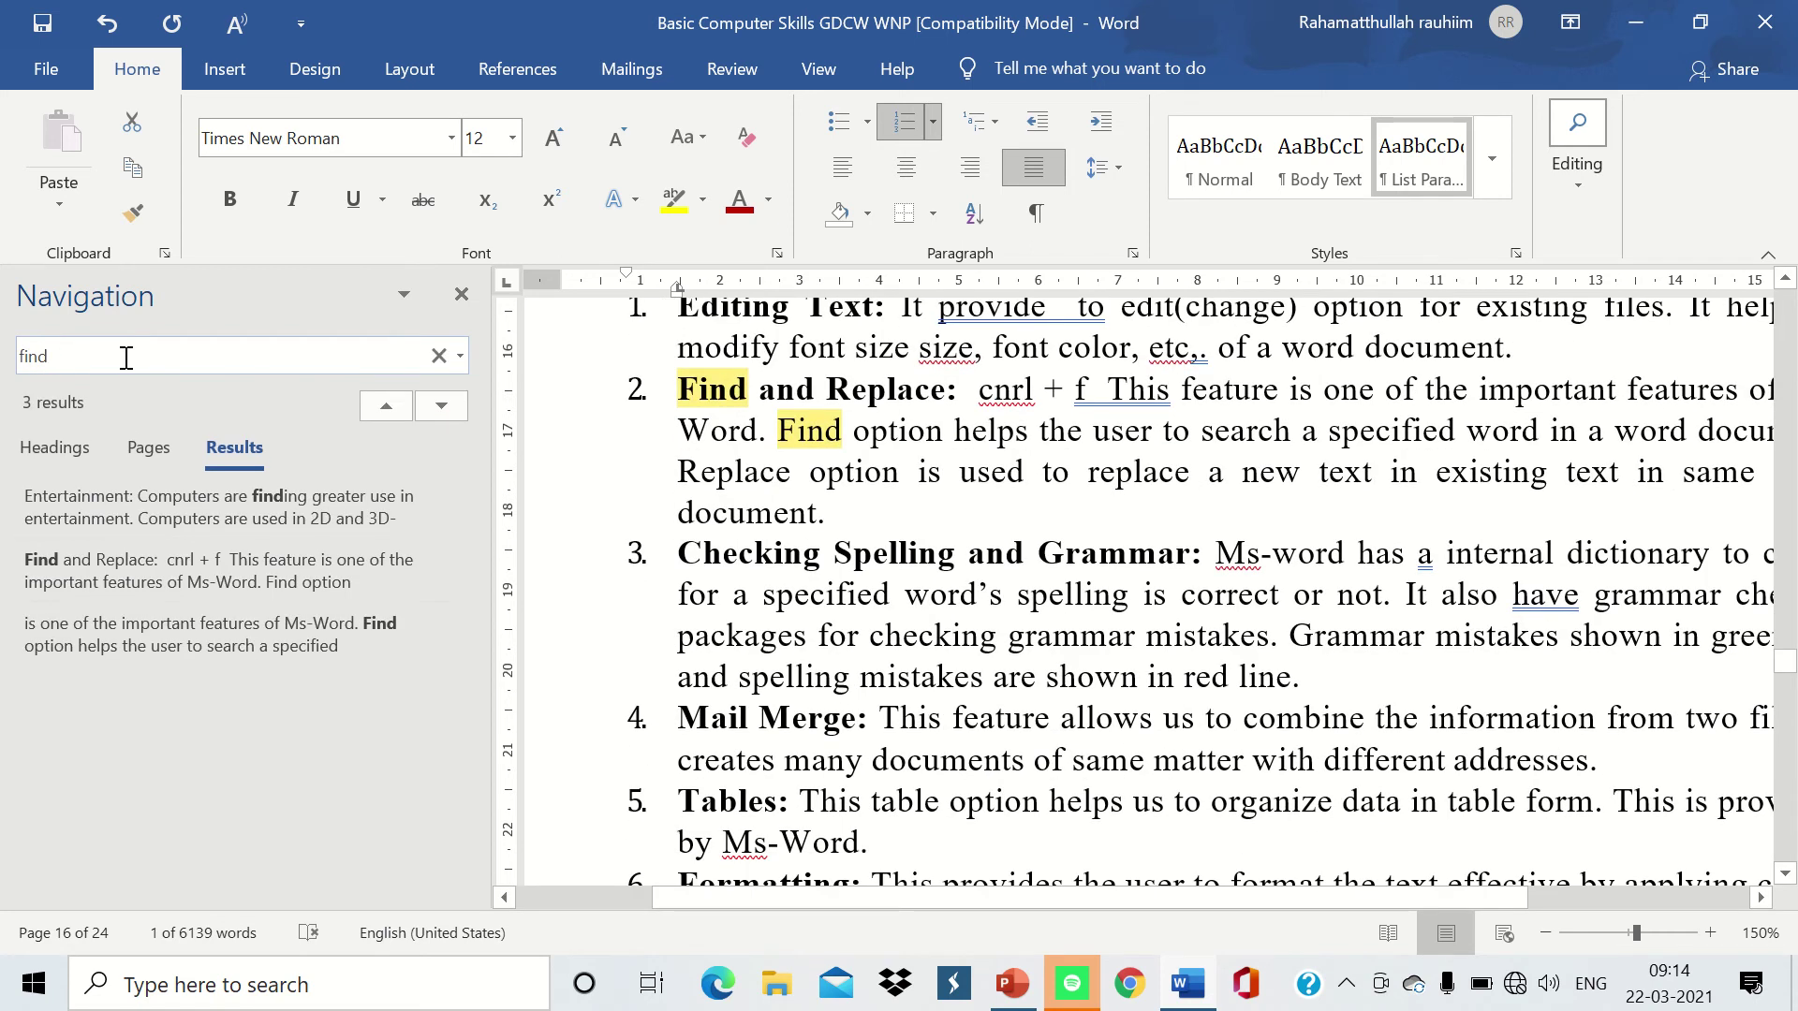
key(Return)
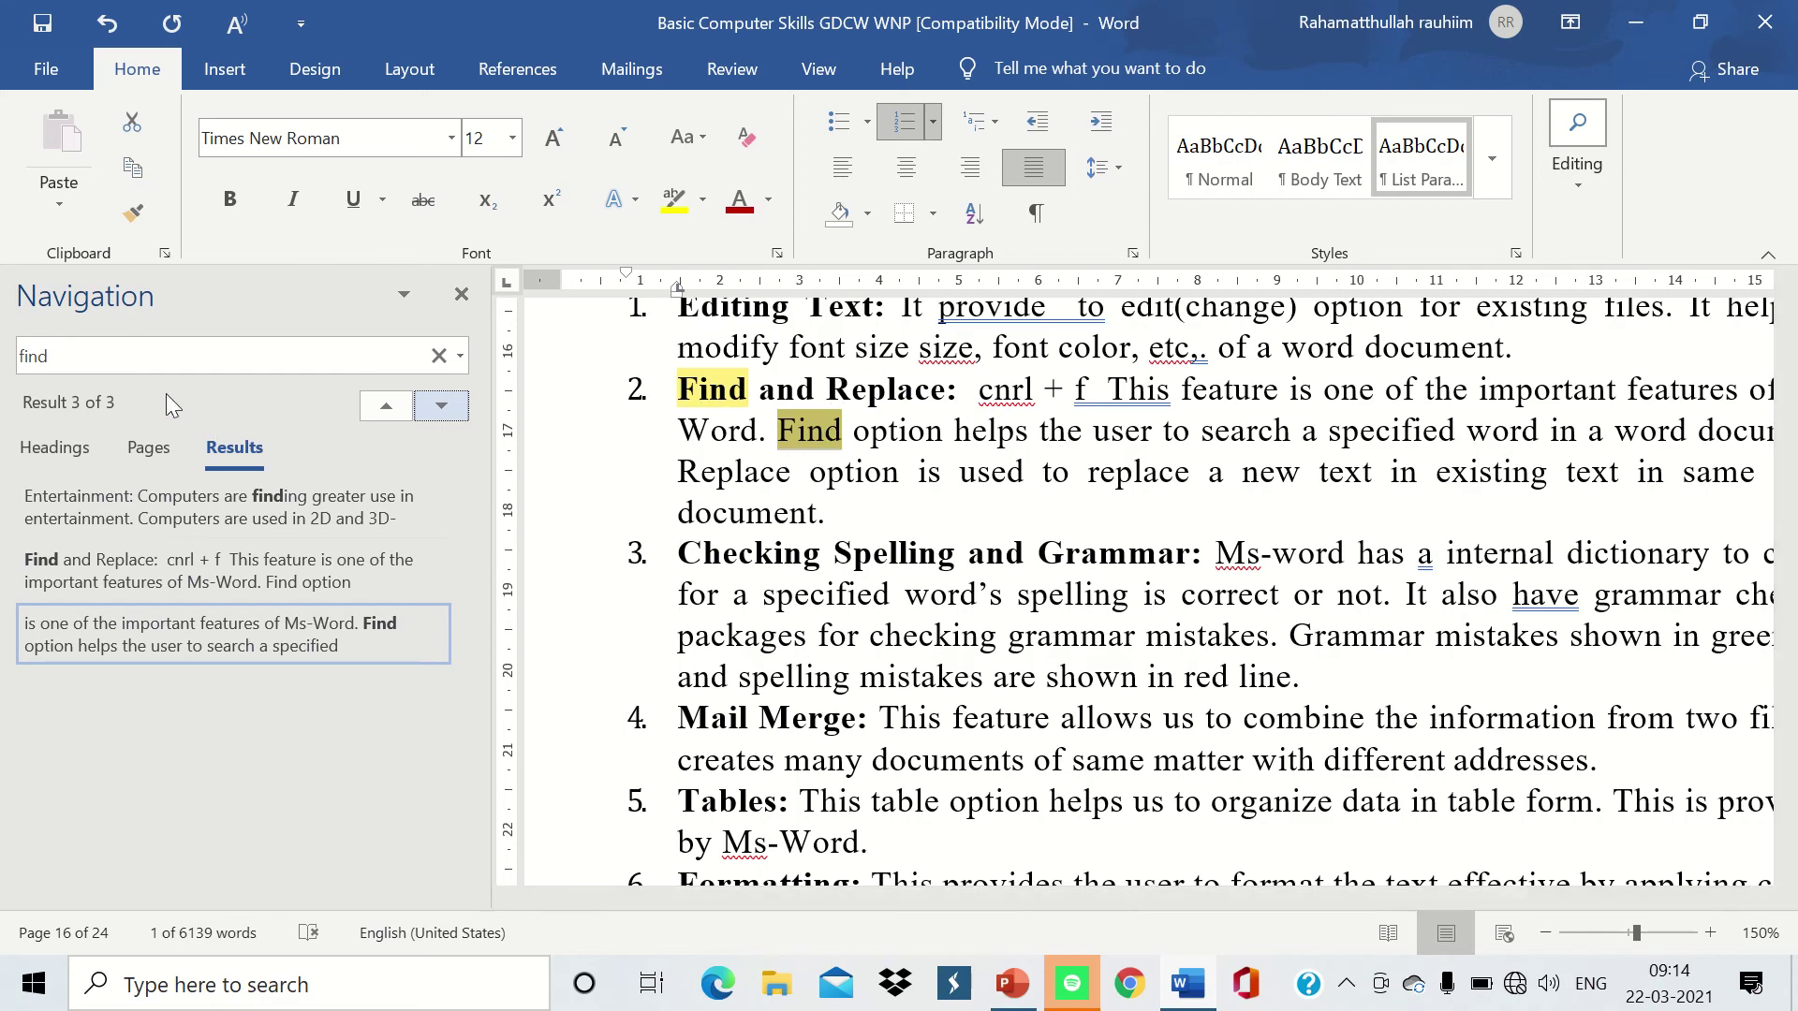
click(119, 355)
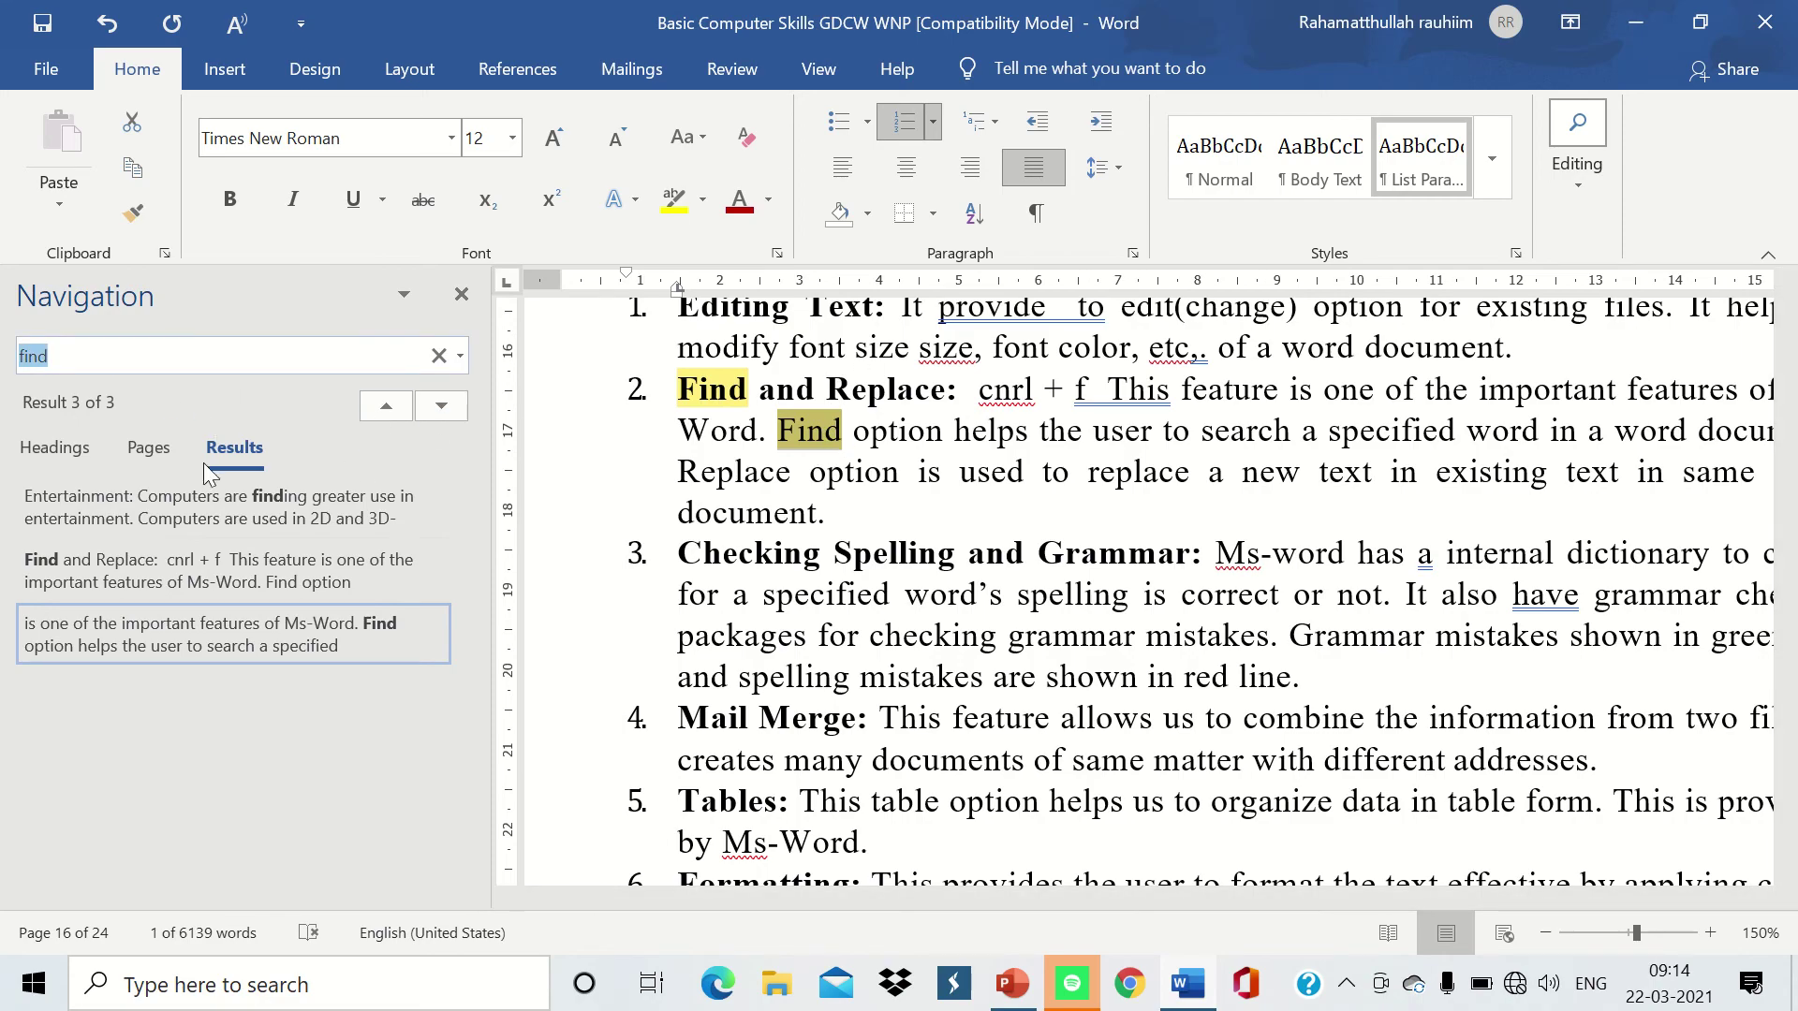
click(451, 406)
click(385, 397)
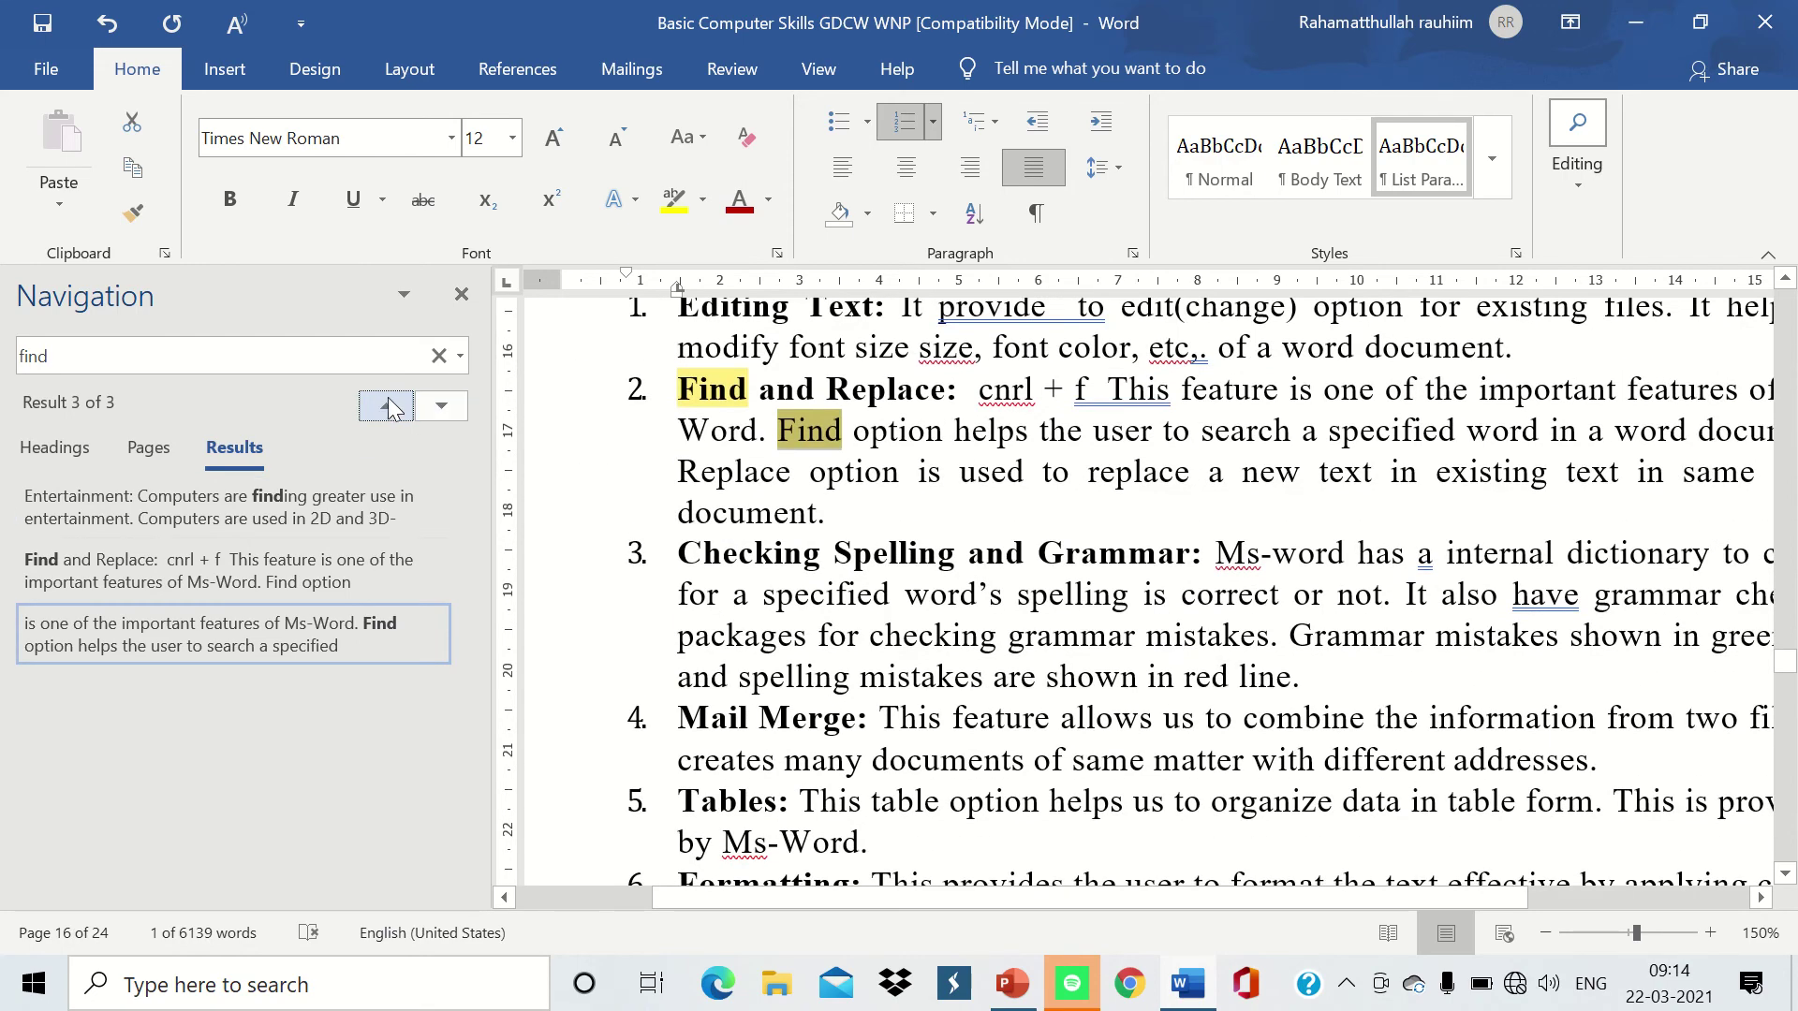
click(435, 405)
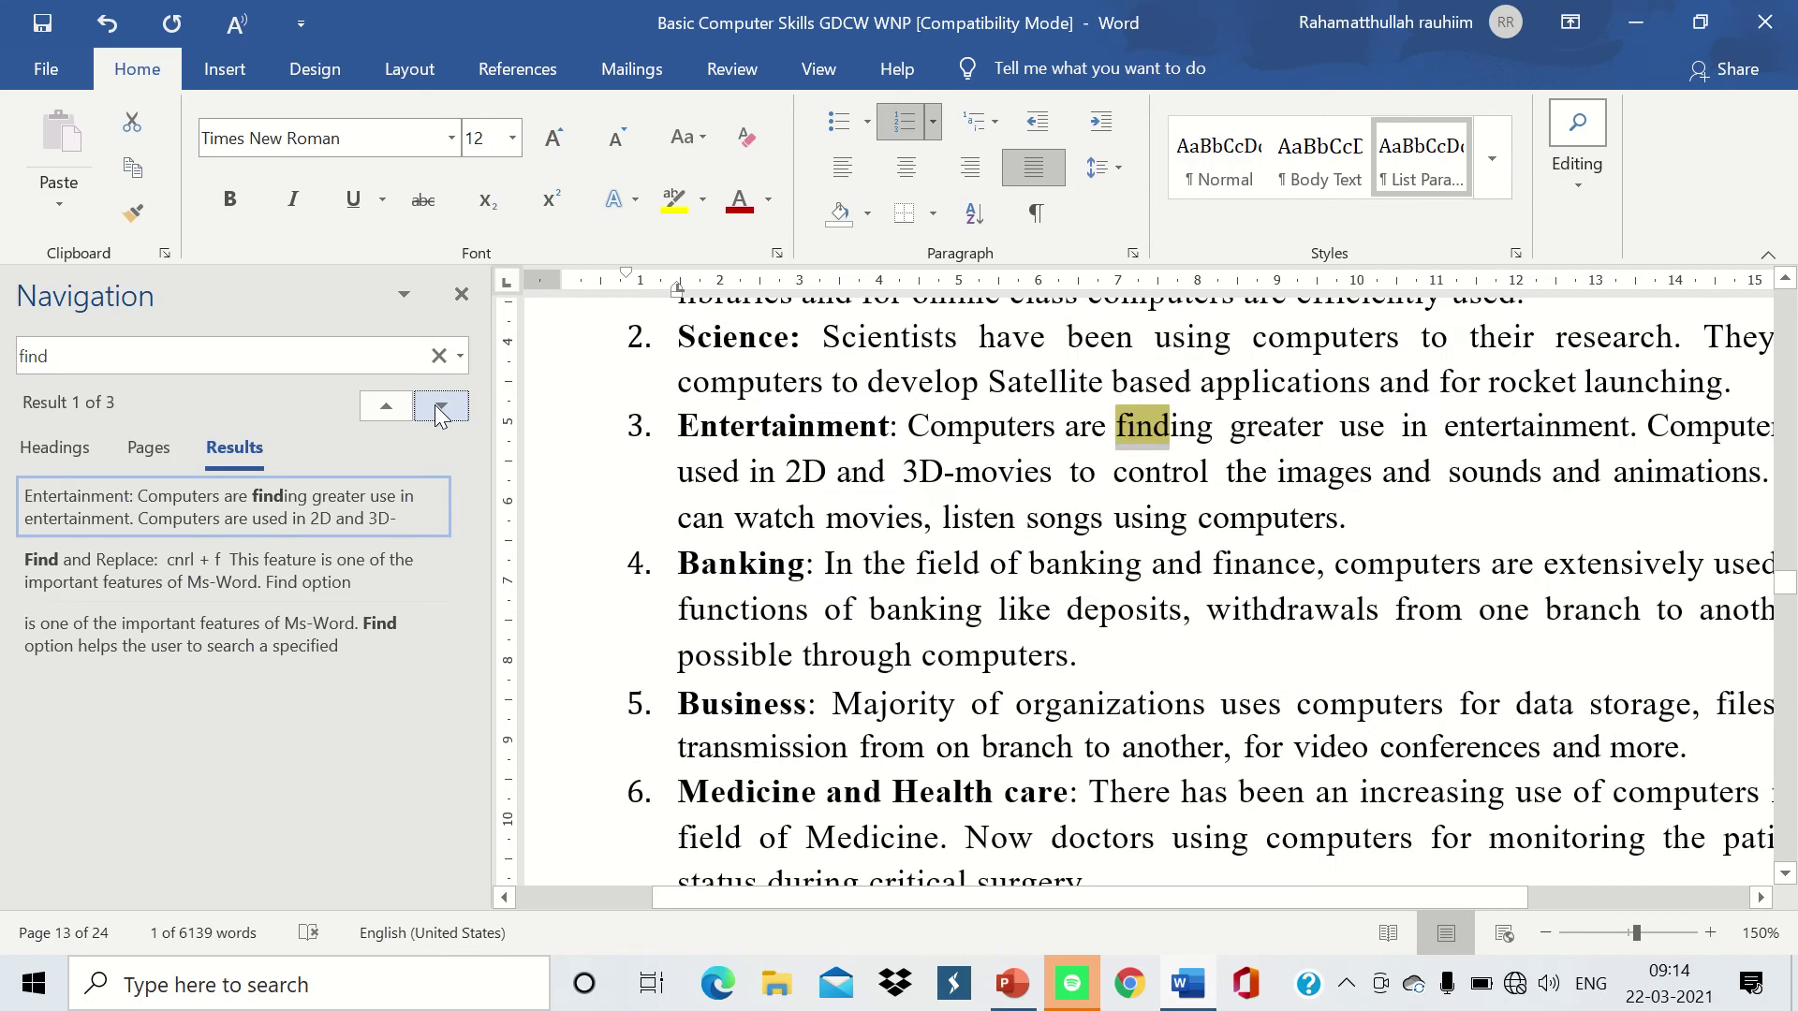
click(434, 405)
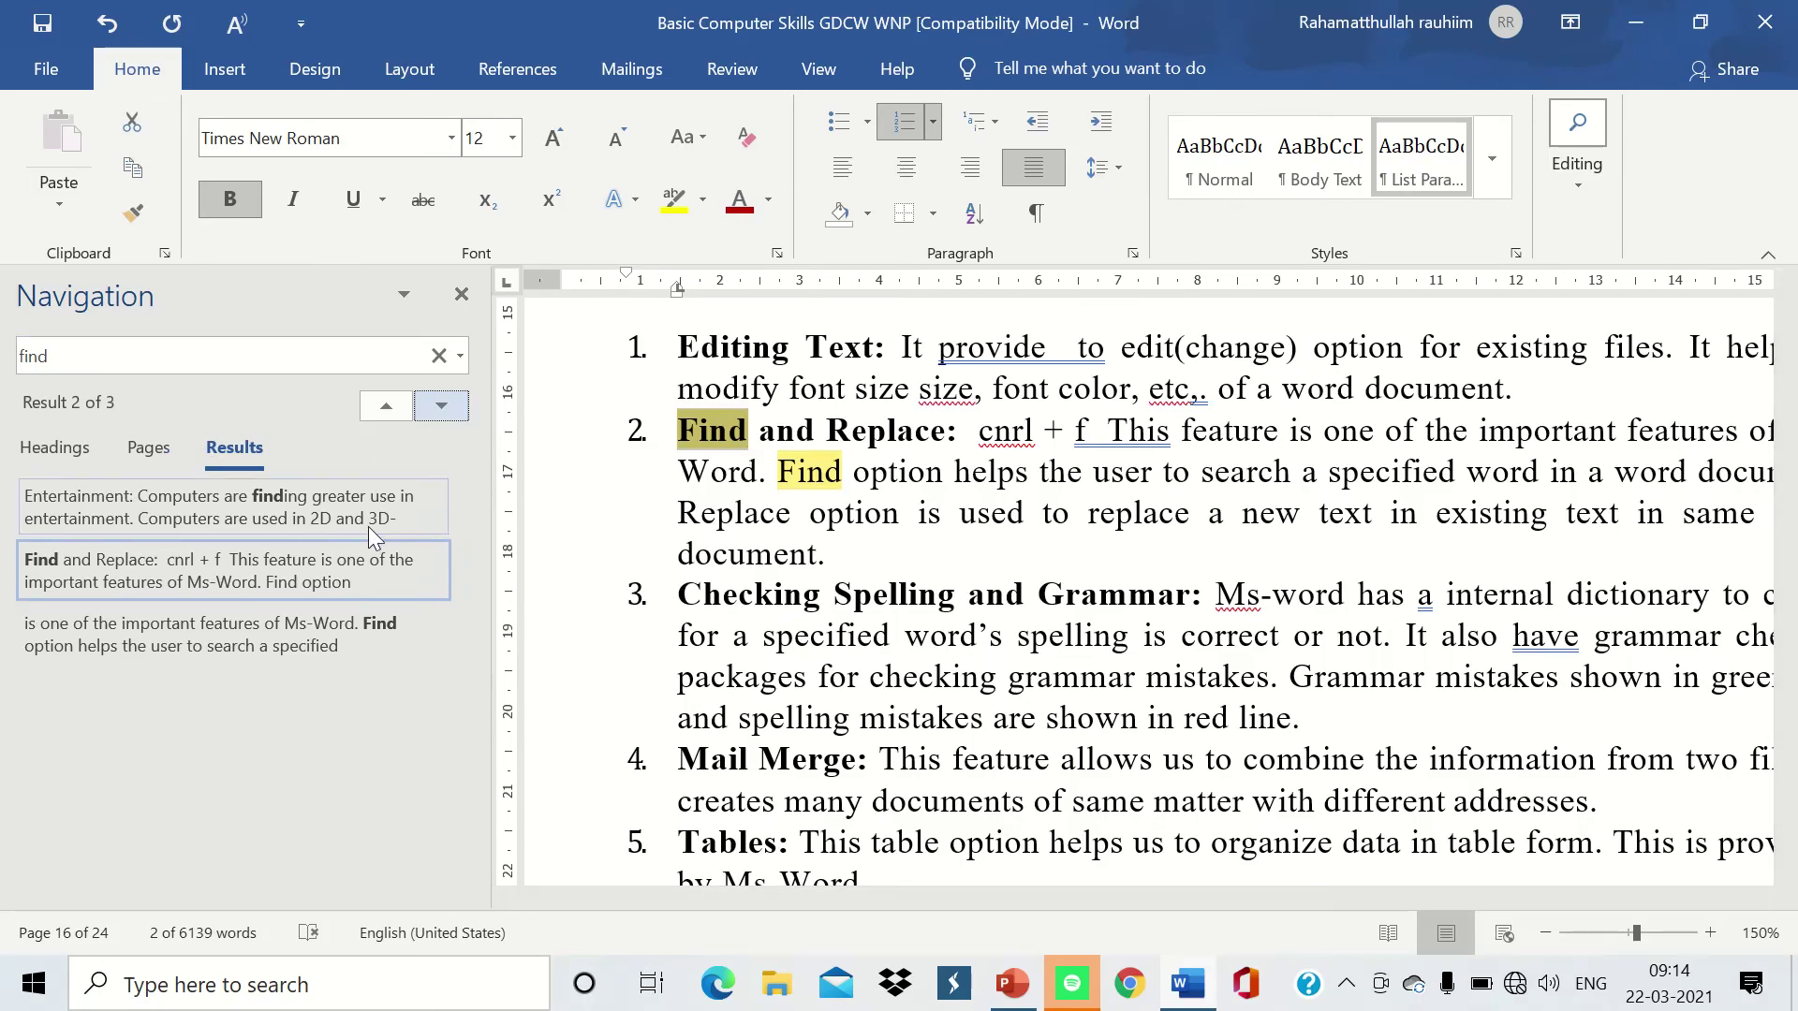
click(173, 573)
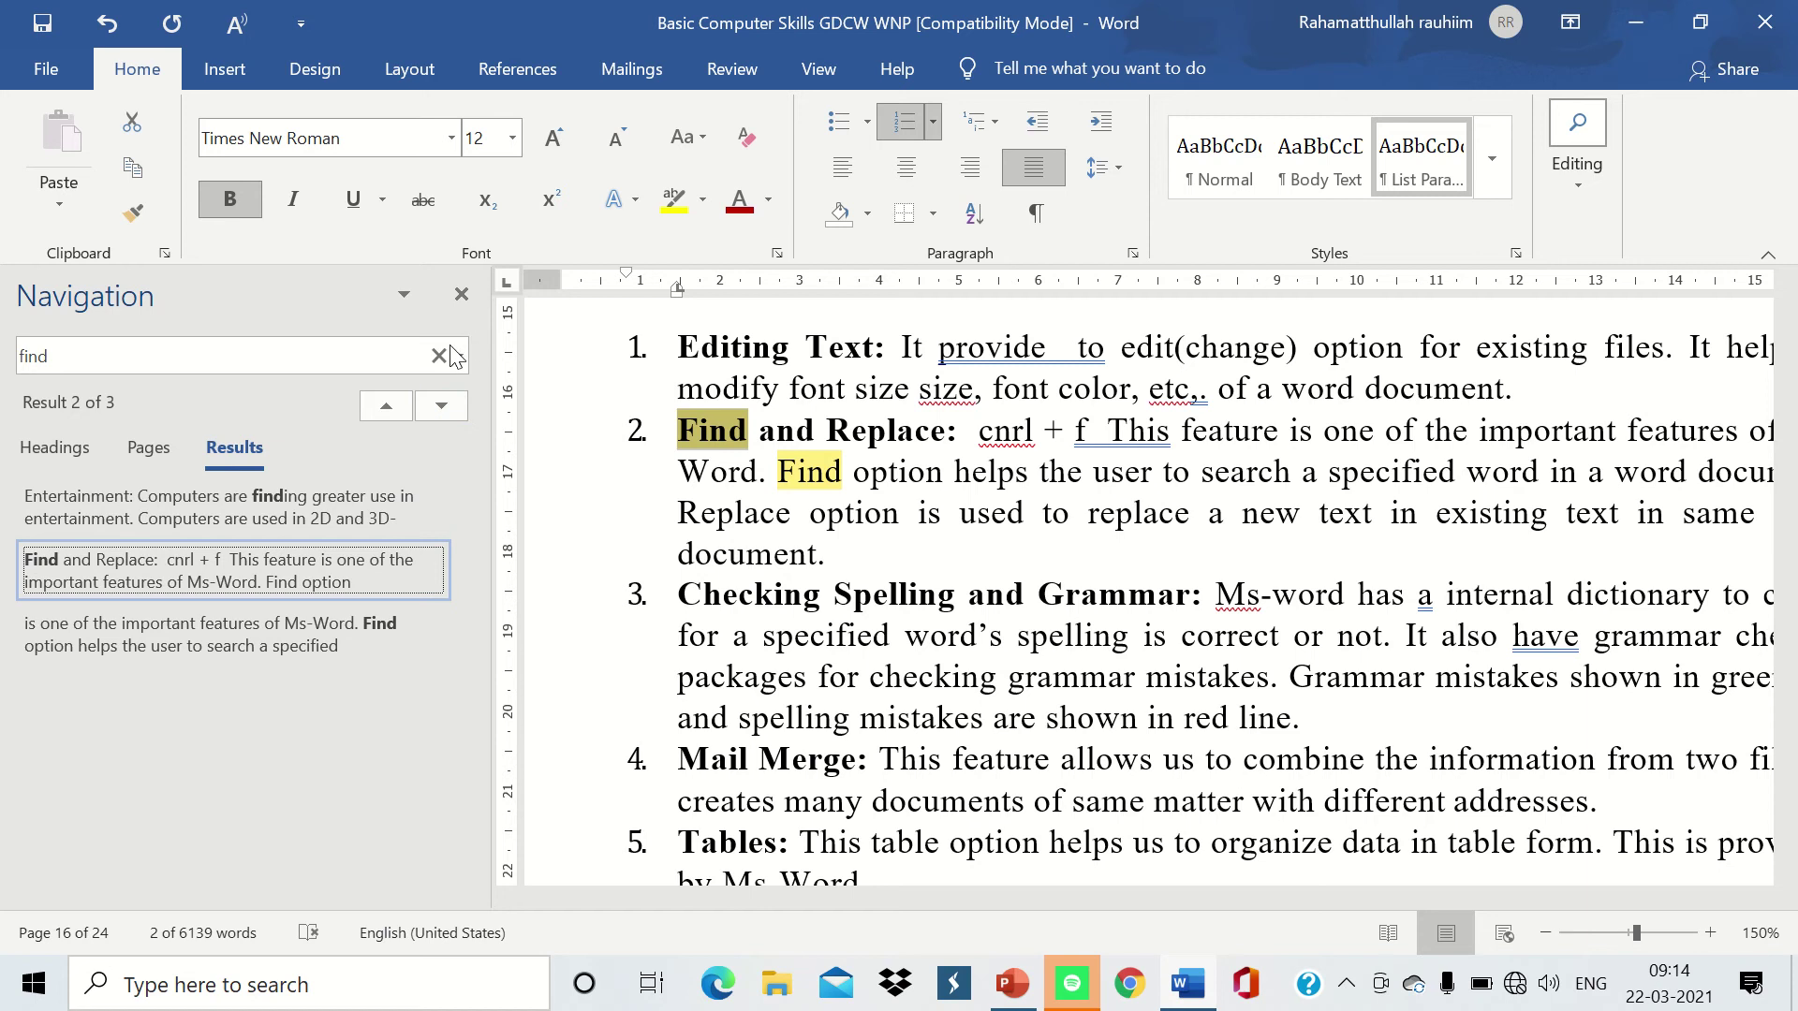
- View the matches as page thumbnails, return to the item 2 match, and show the extra search options
click(412, 294)
click(294, 417)
click(55, 446)
click(148, 447)
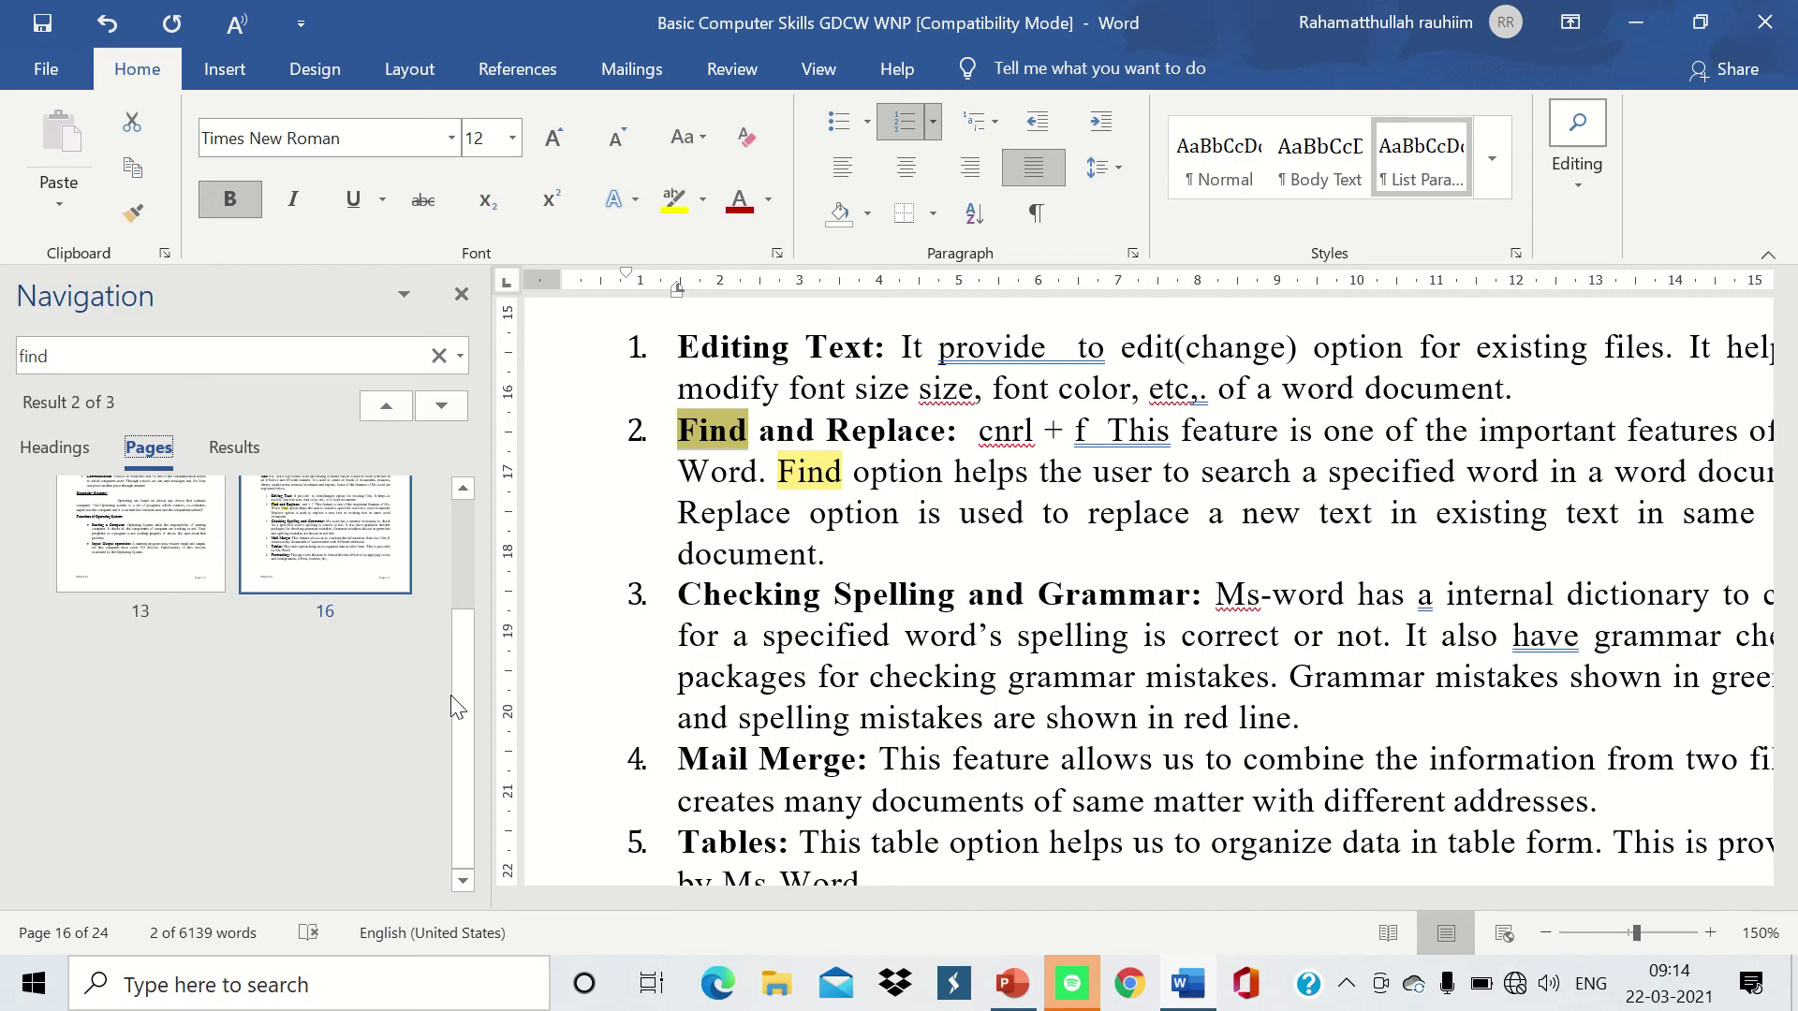
click(383, 406)
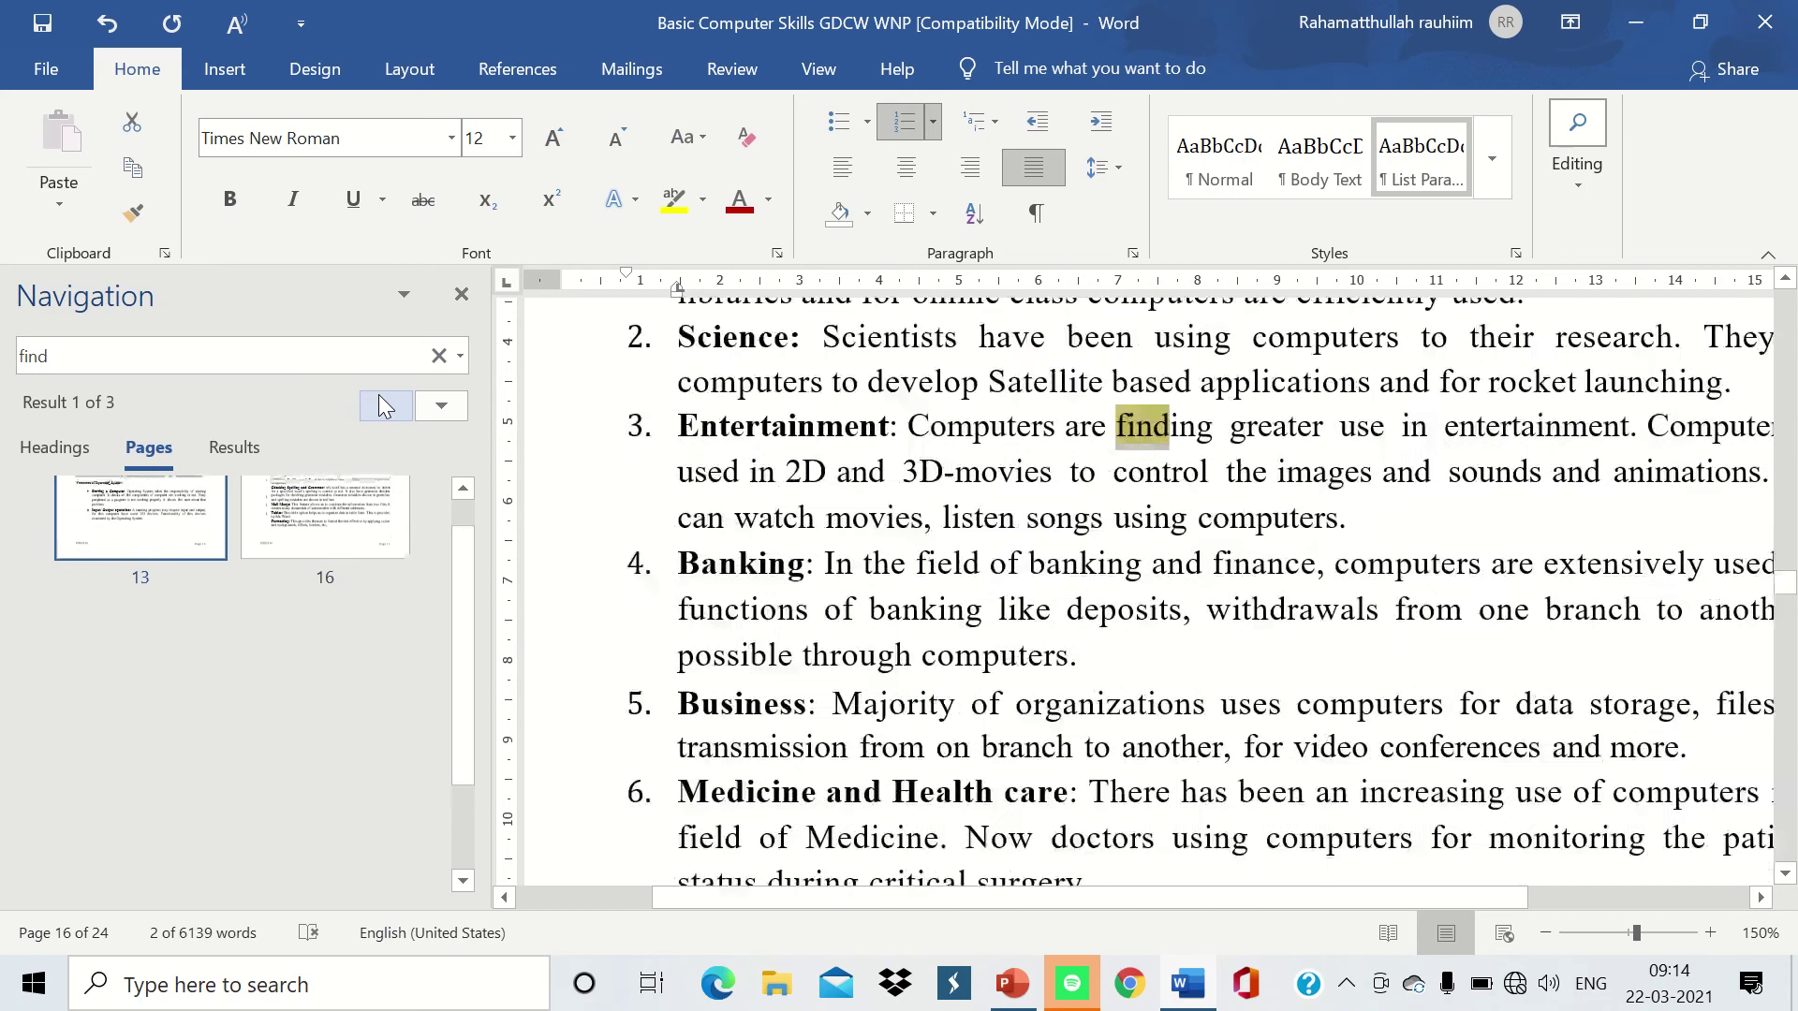
click(379, 405)
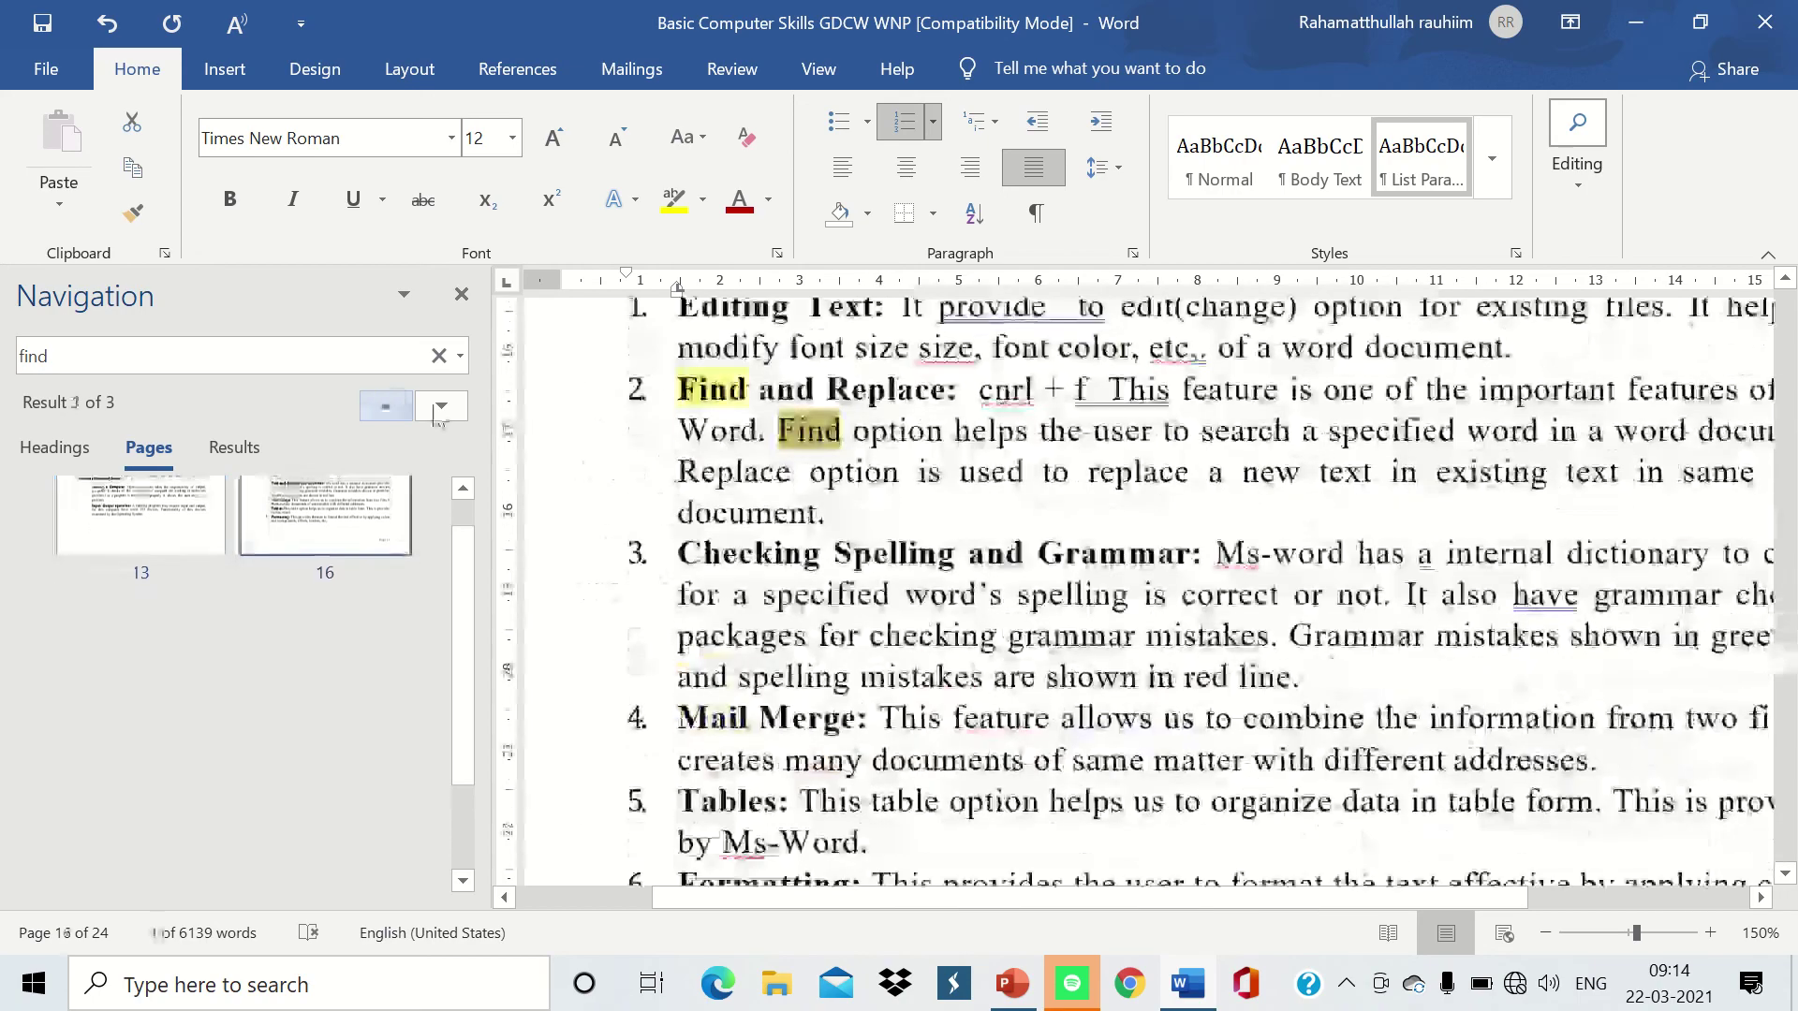
click(459, 358)
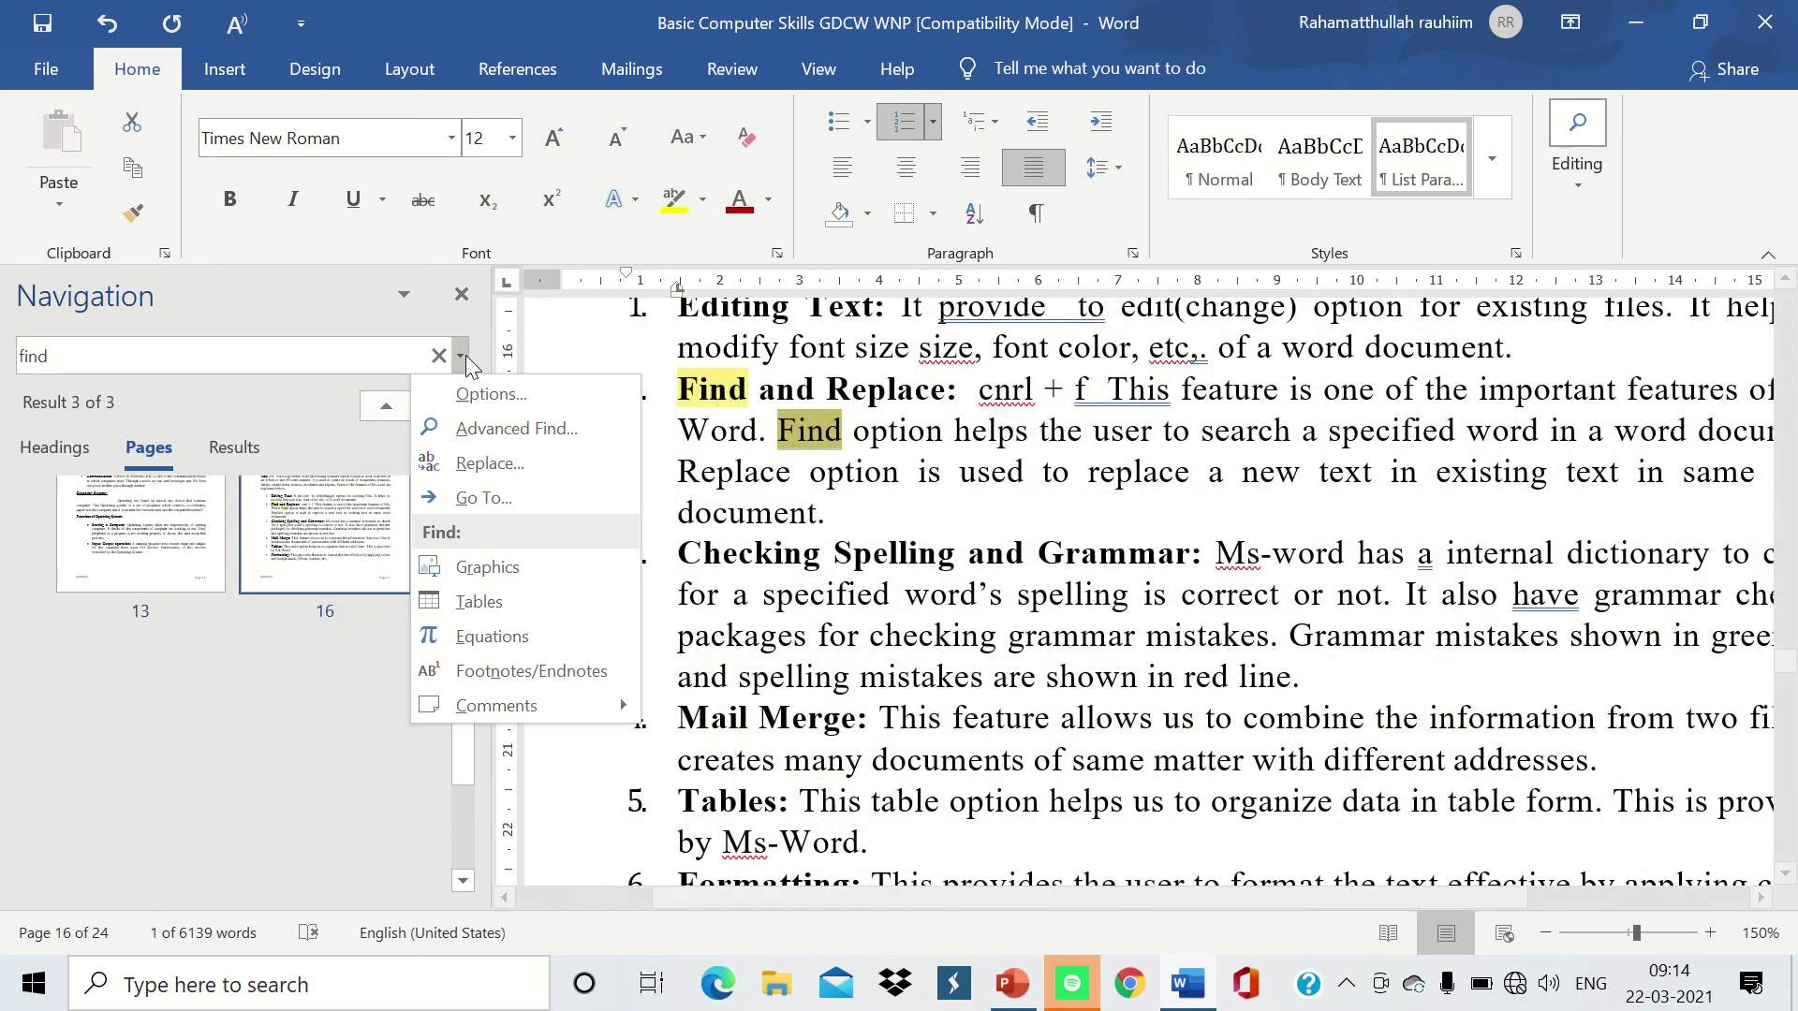
- Replace the 'Find' match in item 2 with 'dontfinf', continuing from the document start, then close the dialog
click(504, 462)
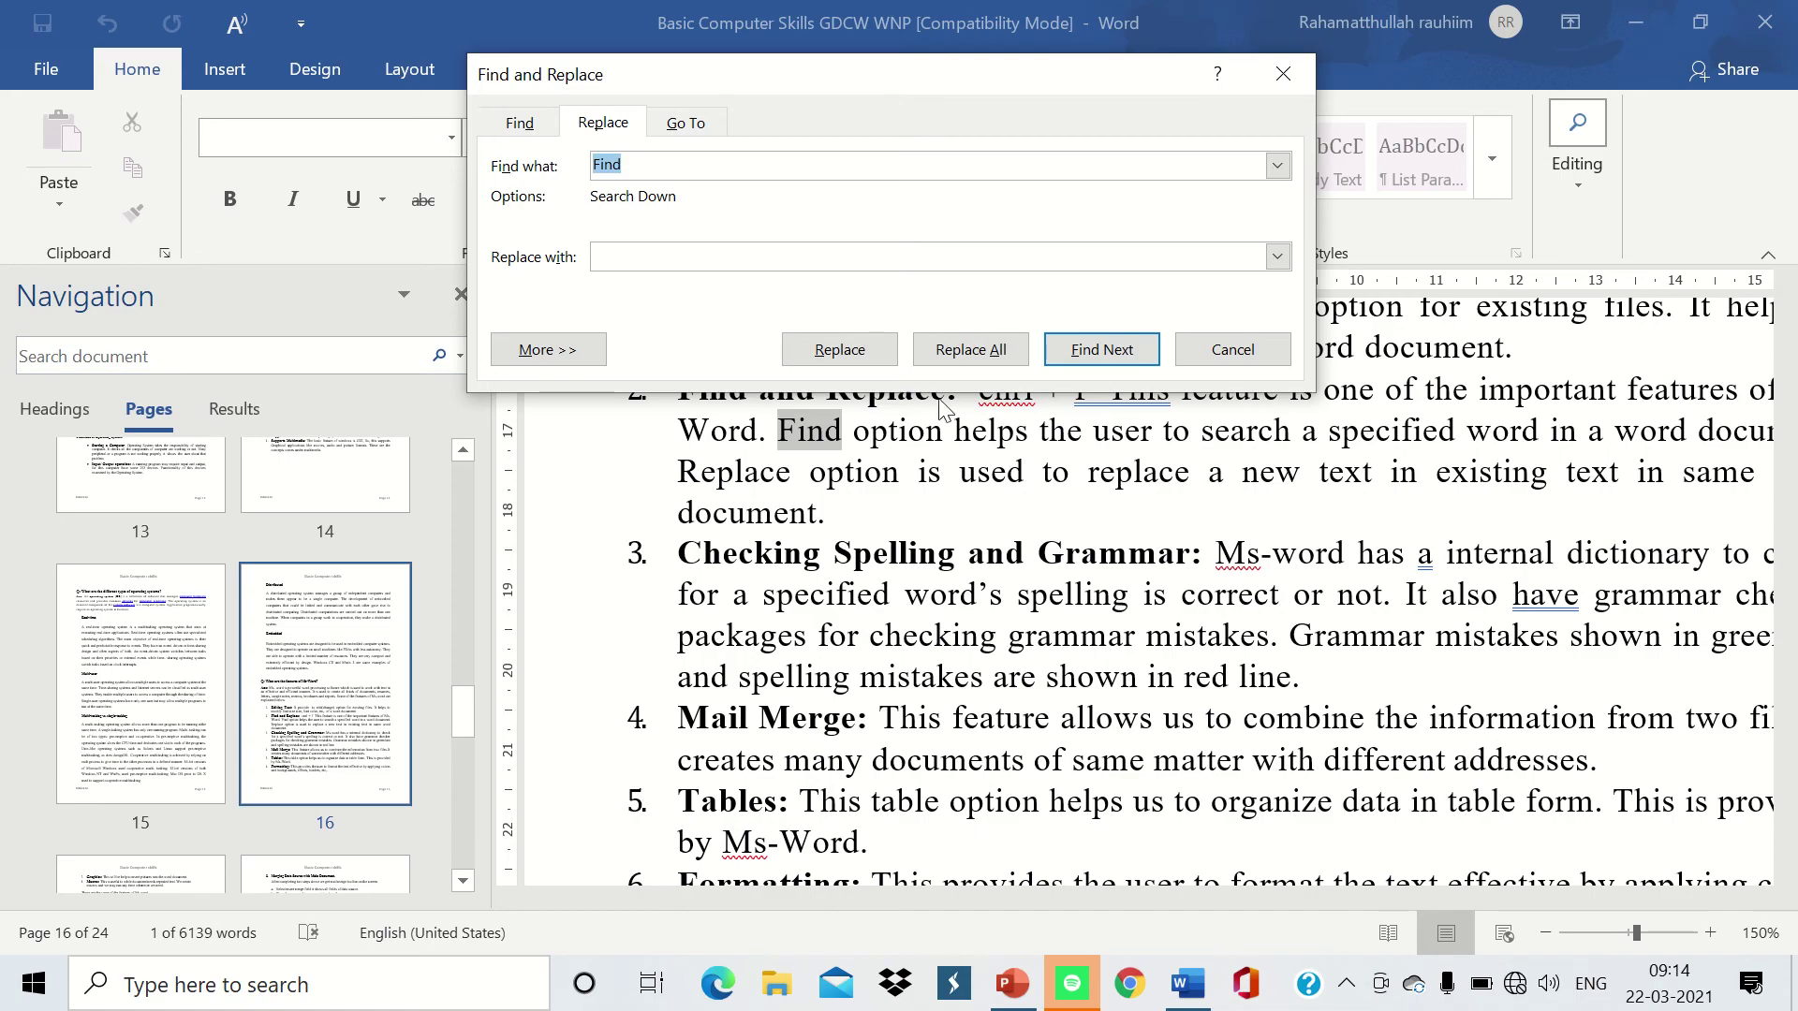
click(650, 259)
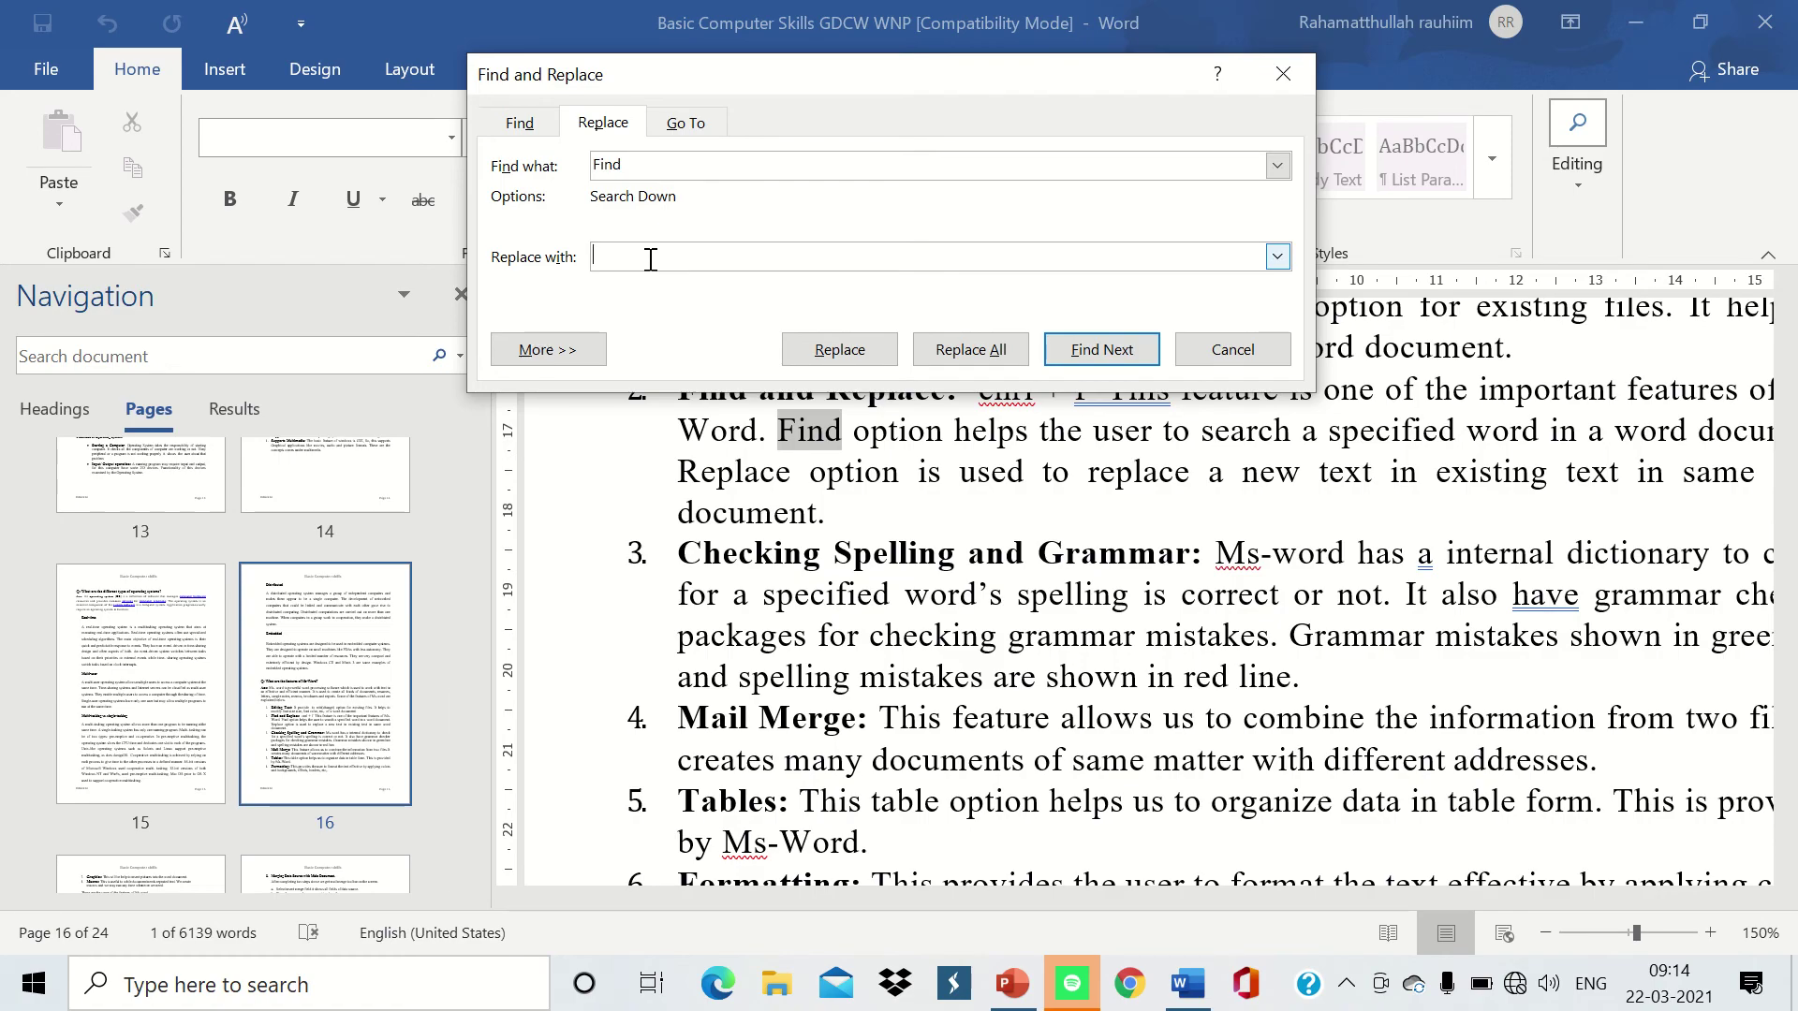
text(d)
text(ontfinf)
click(886, 356)
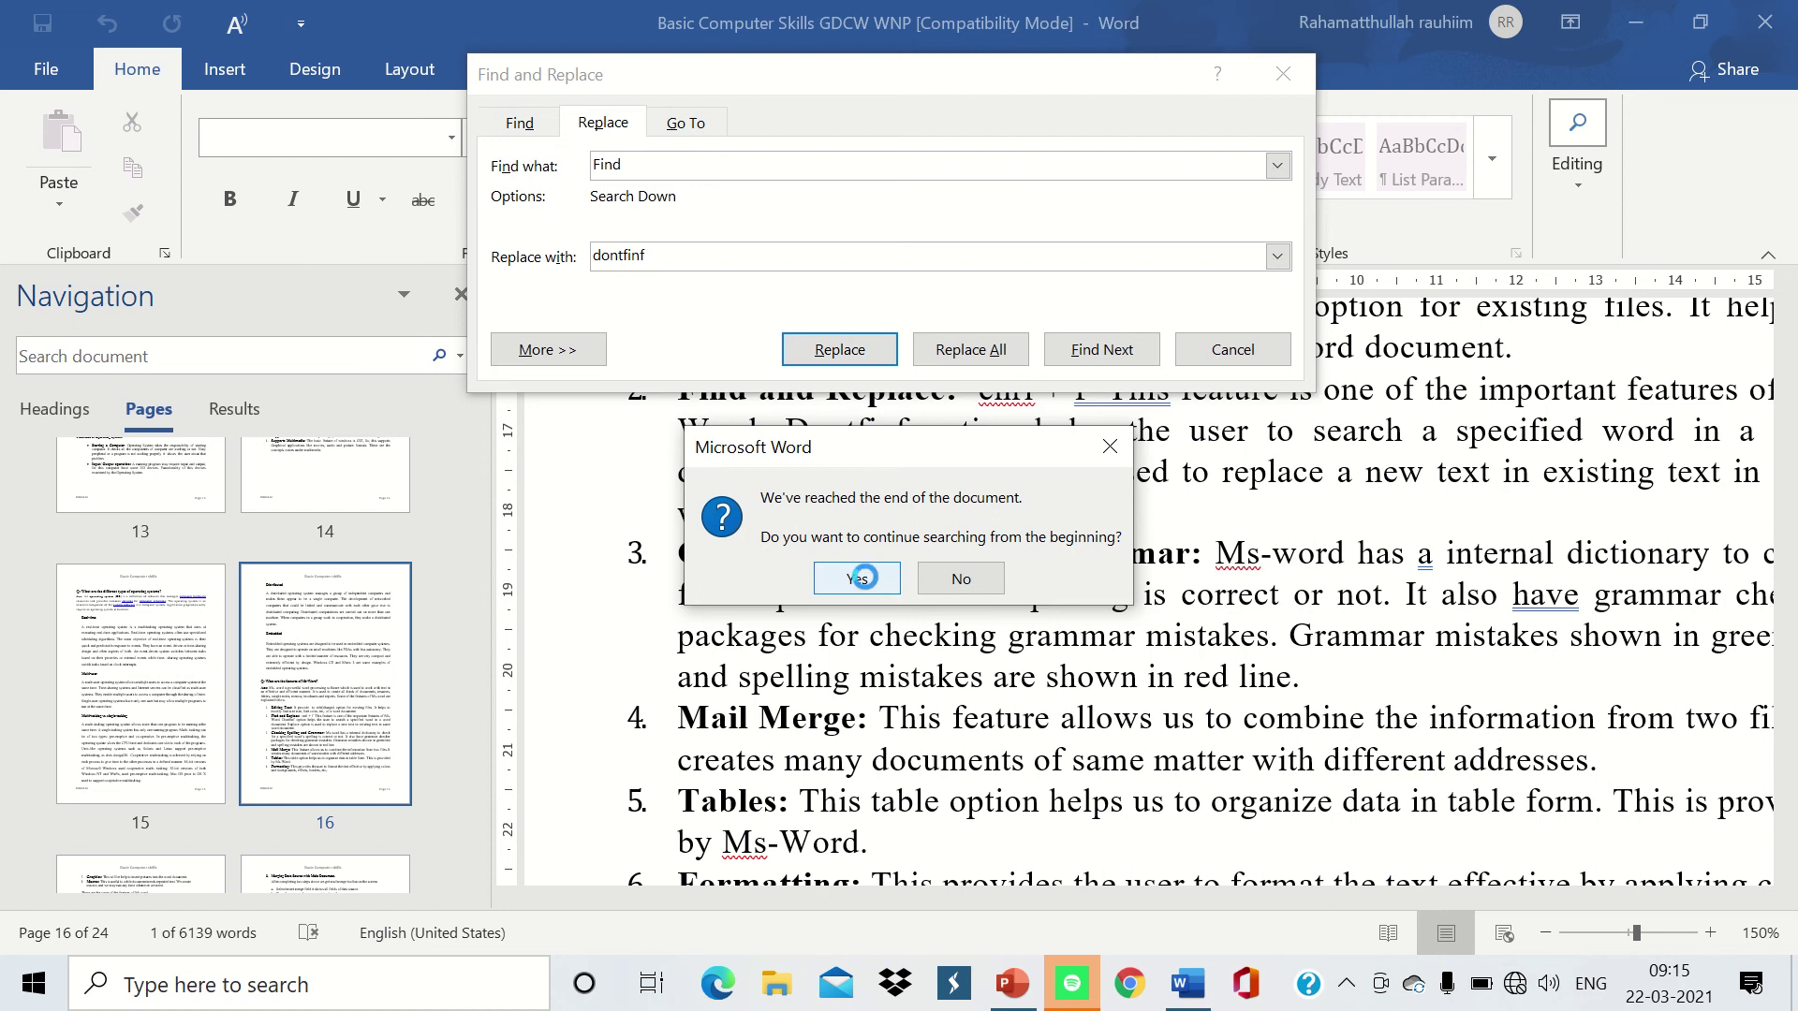
click(863, 577)
mouse_move(1115, 381)
mouse_down()
mouse_move(488, 398)
mouse_move(902, 618)
mouse_up()
scroll(1161, 508, up, 3)
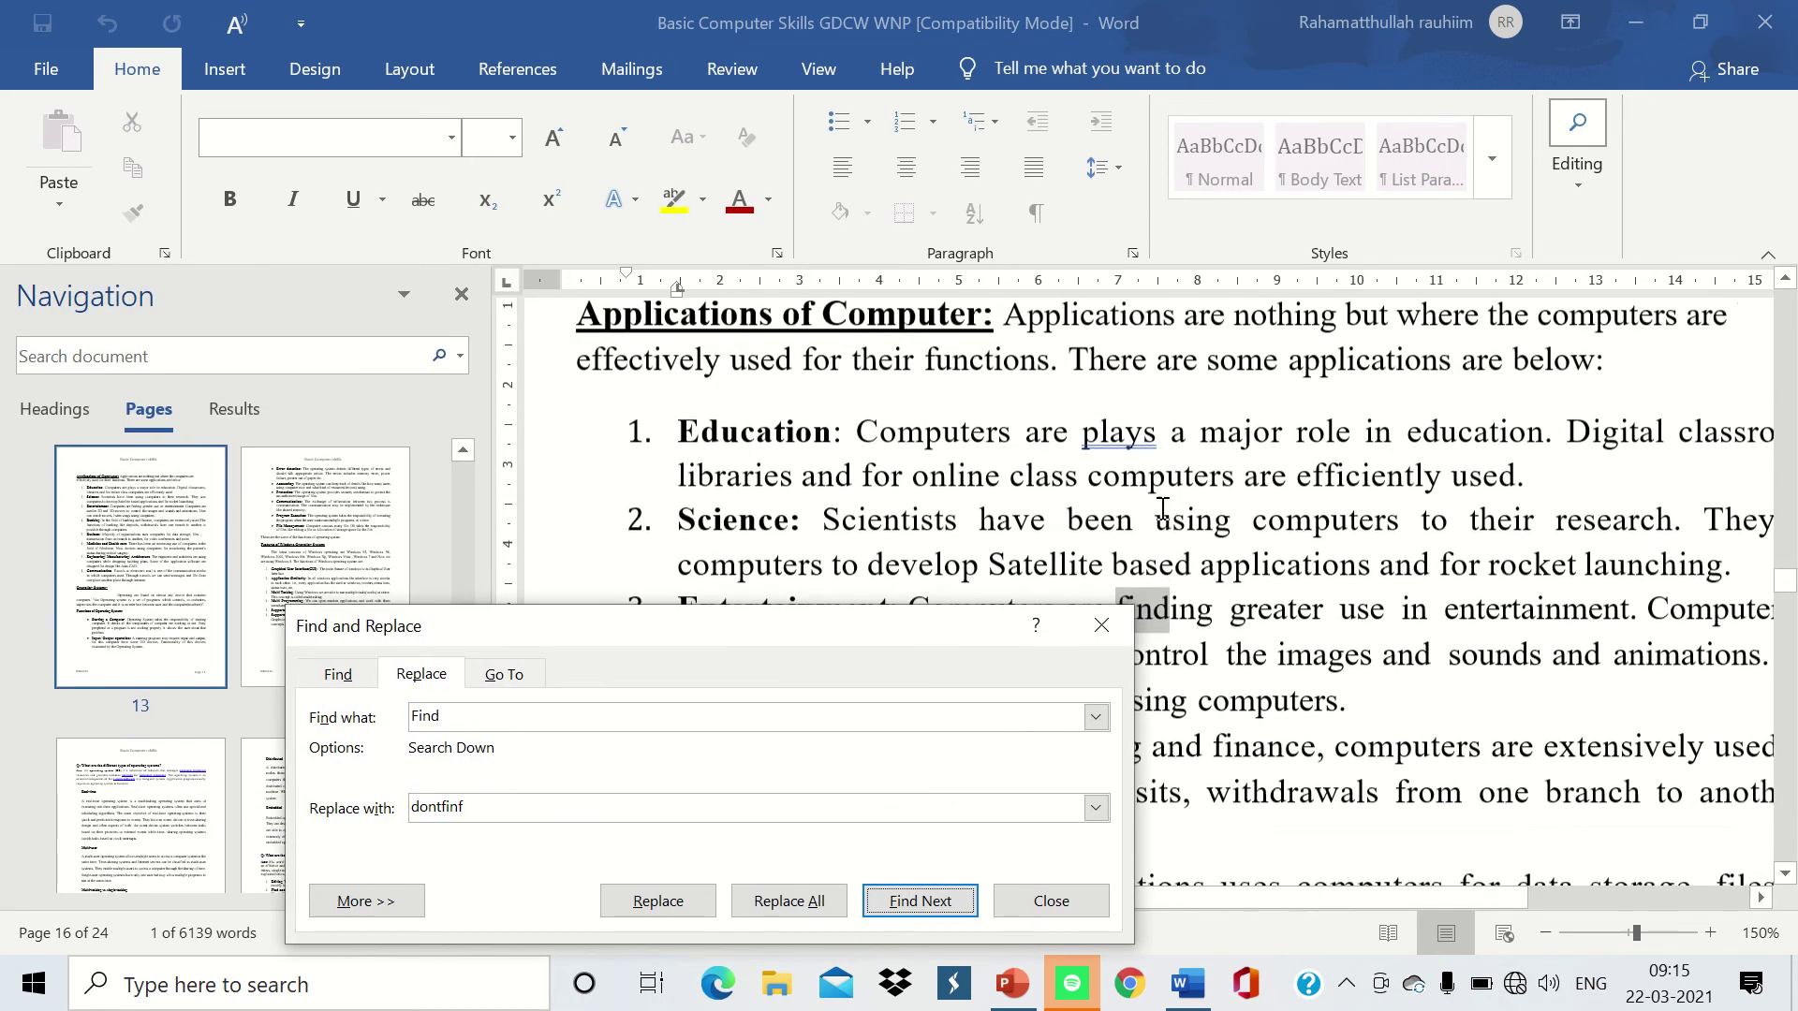
scroll(1161, 508, down, 3)
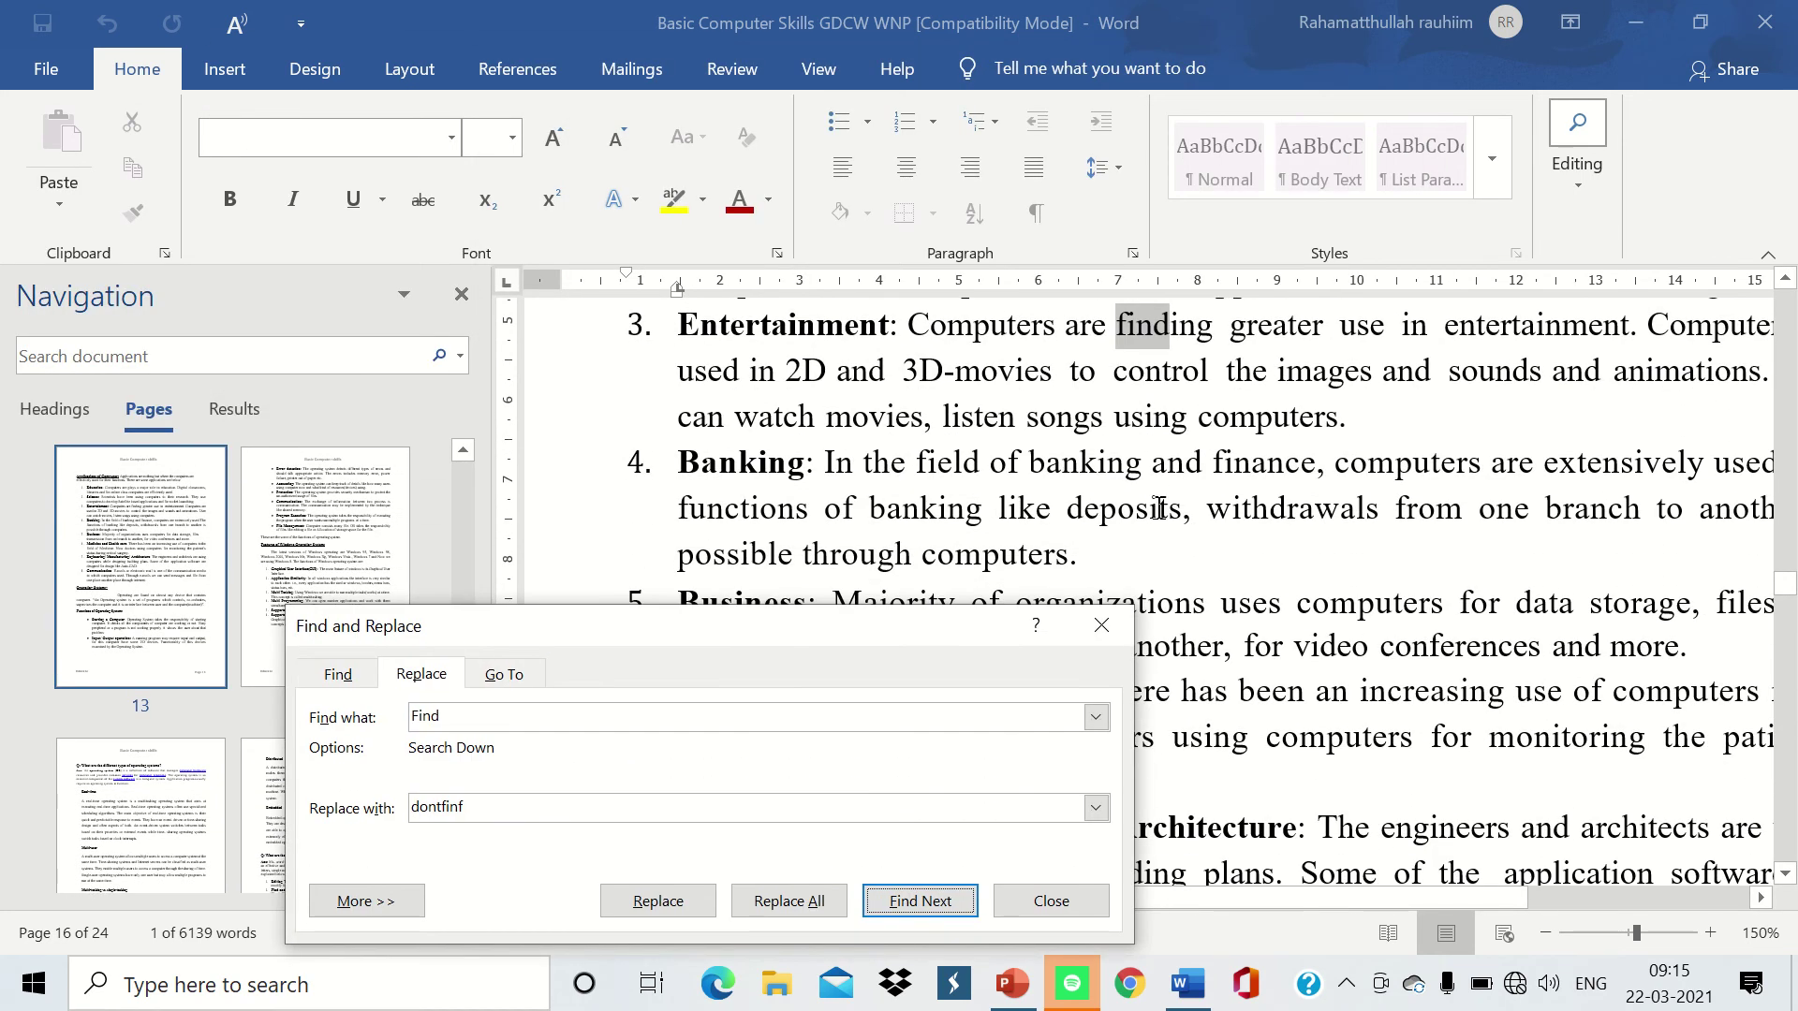
click(1027, 903)
- Search the document for 'find' again, then close the search pane
scroll(994, 543, up, 5)
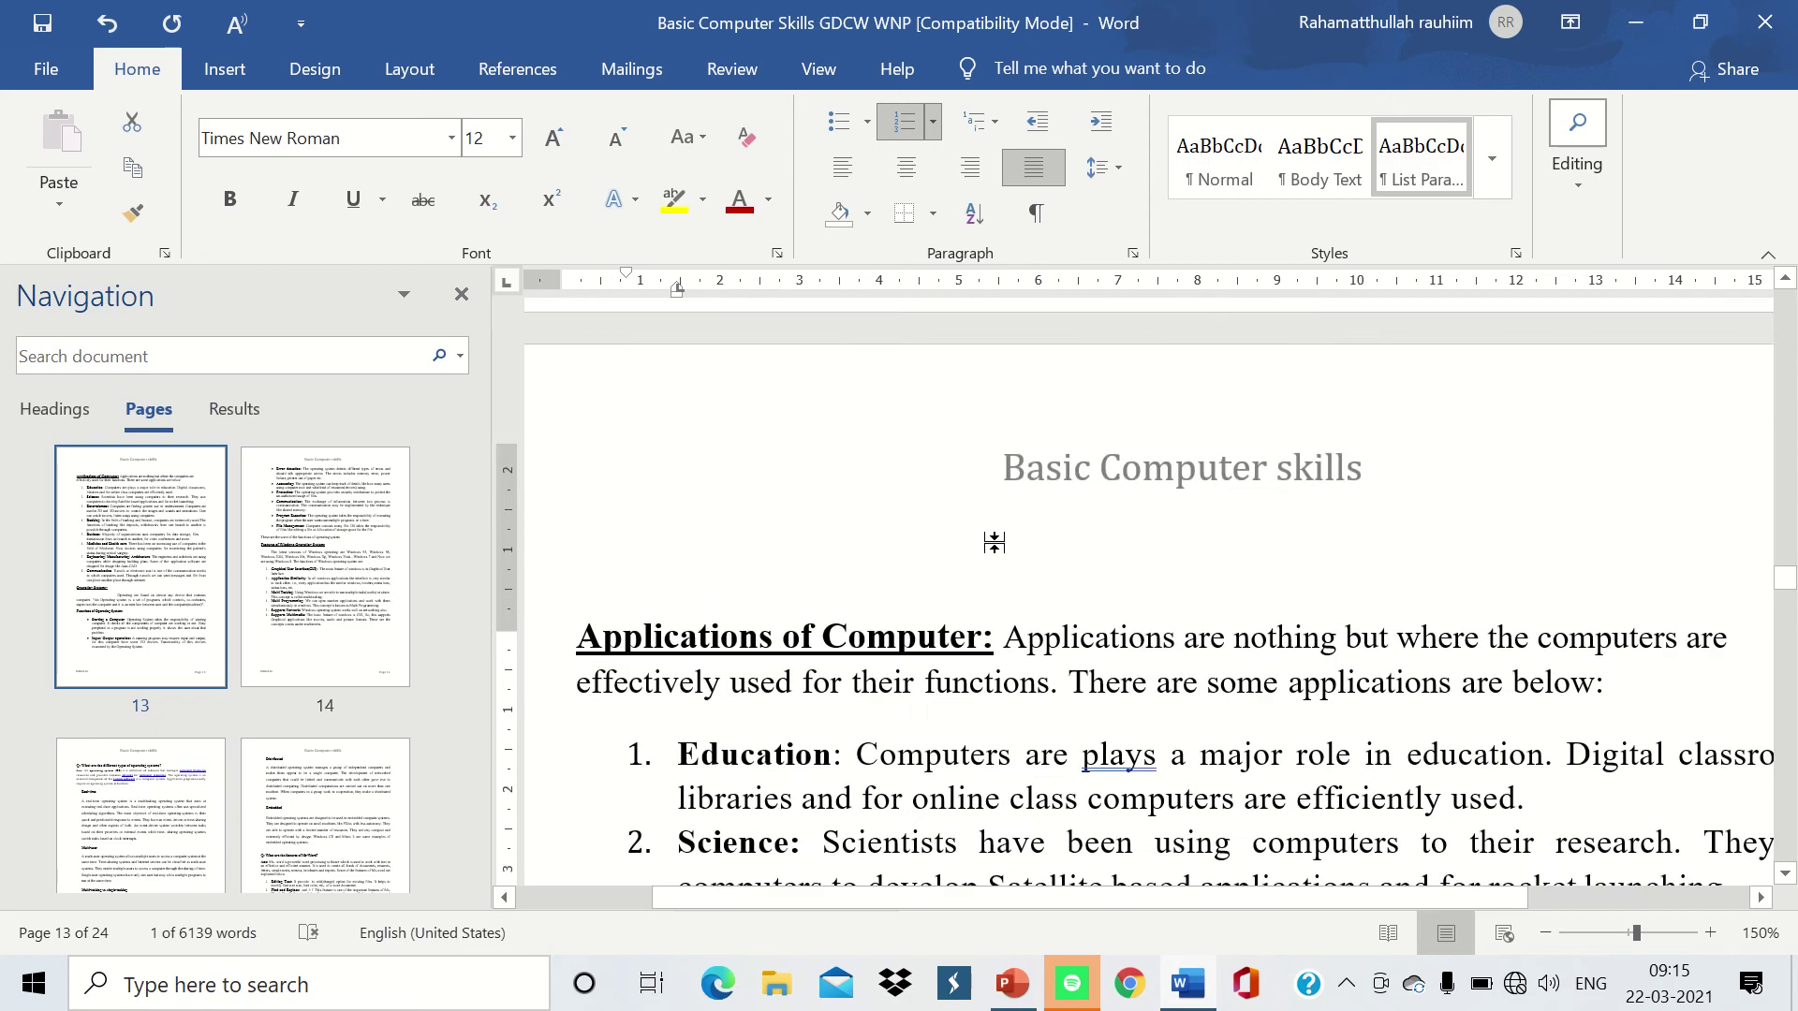
scroll(994, 543, up, 2)
scroll(994, 543, up, 2)
scroll(994, 543, up, 3)
scroll(961, 529, up, 3)
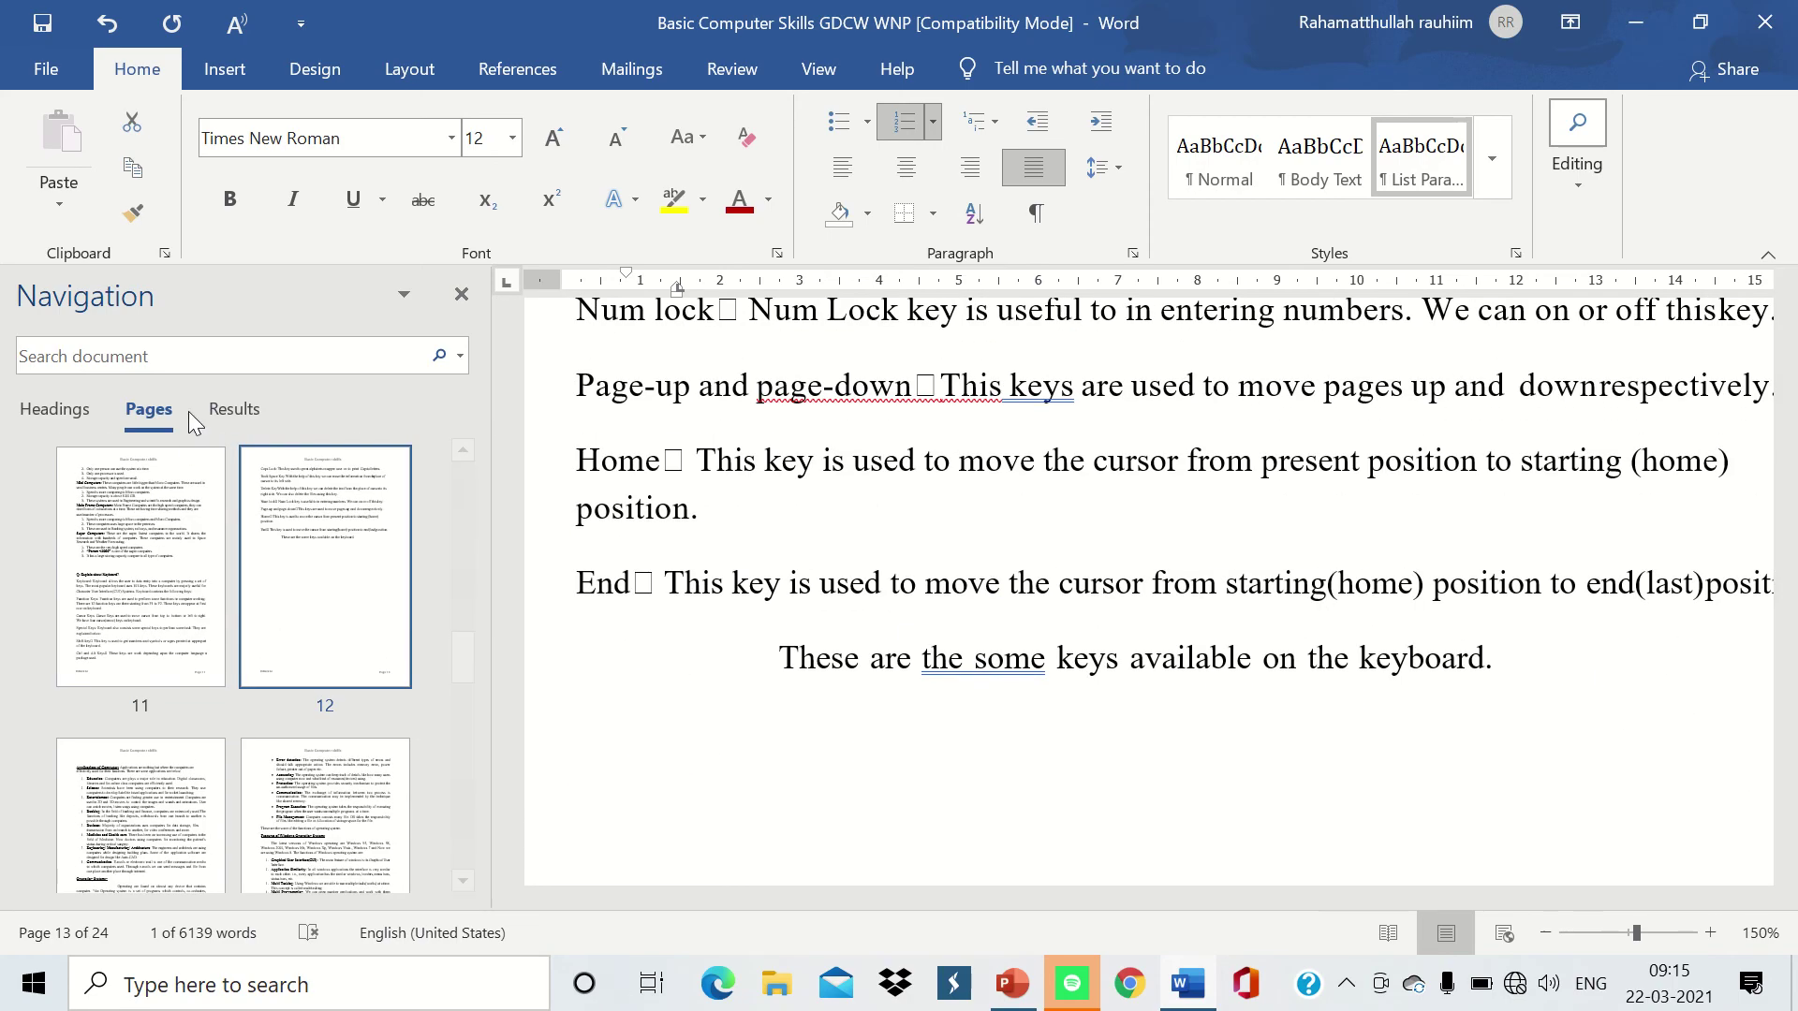
click(179, 349)
text(find)
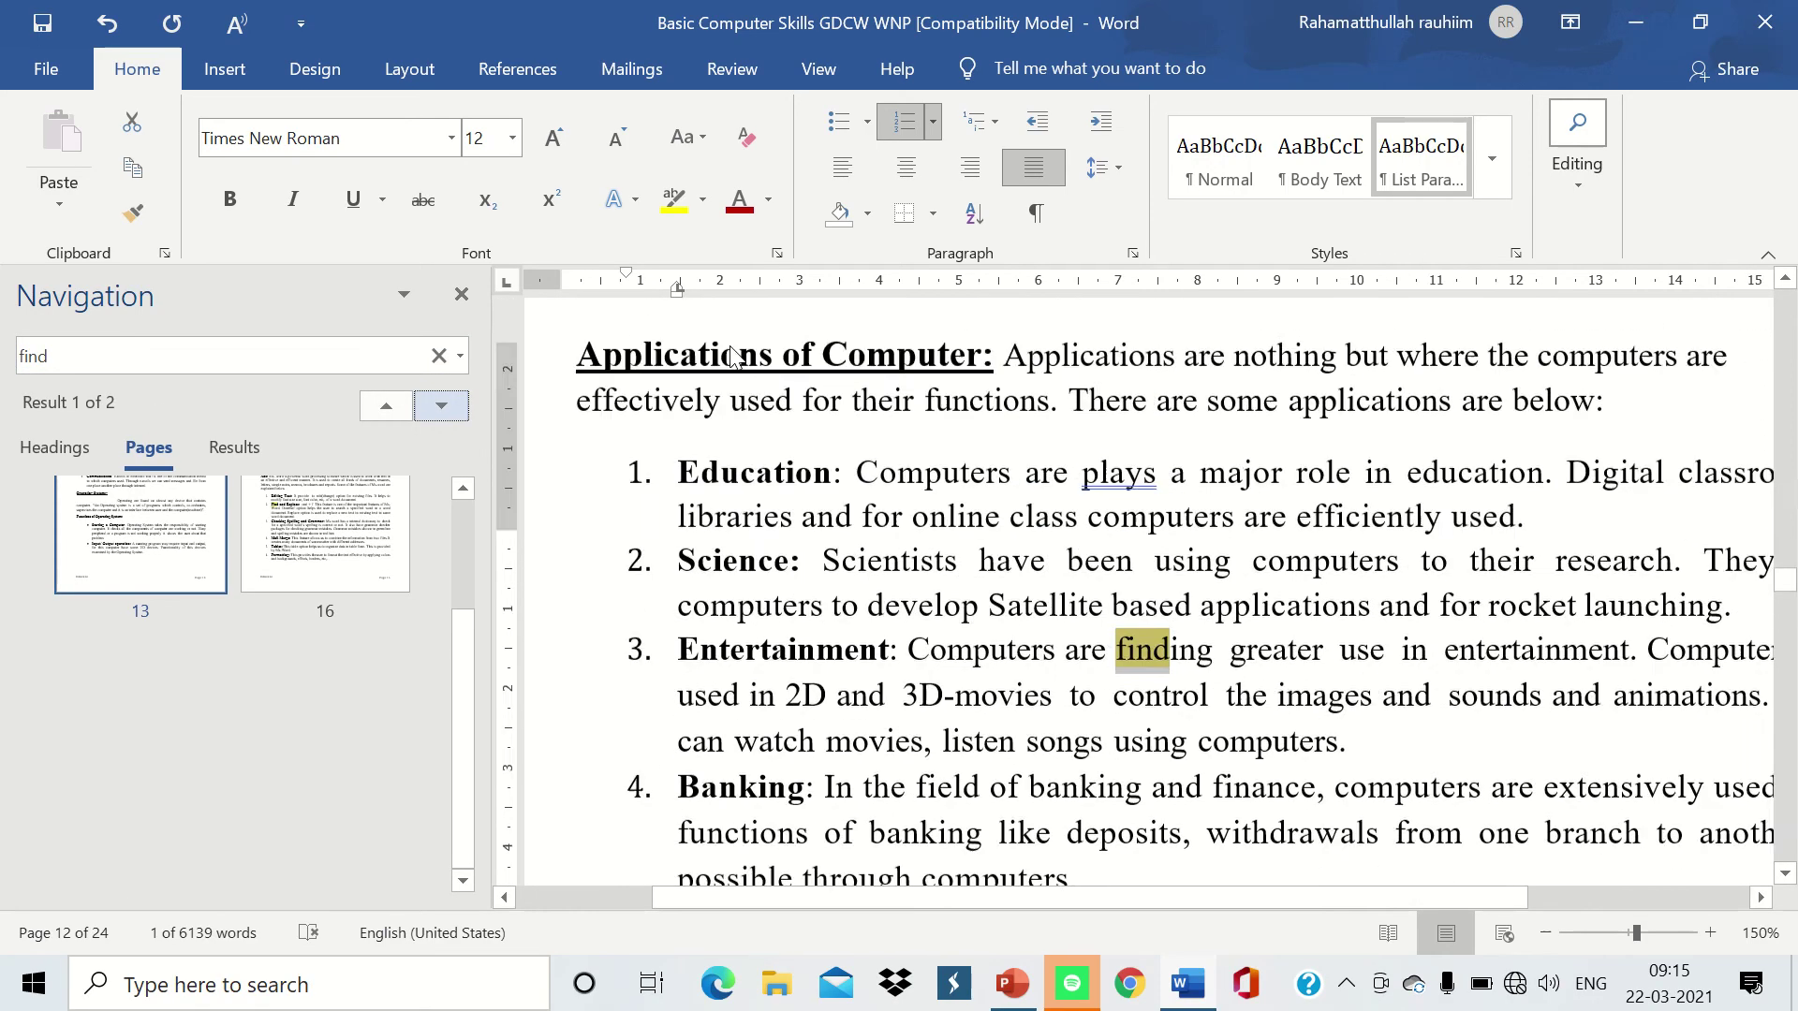
scroll(733, 359, up, 5)
scroll(787, 384, up, 3)
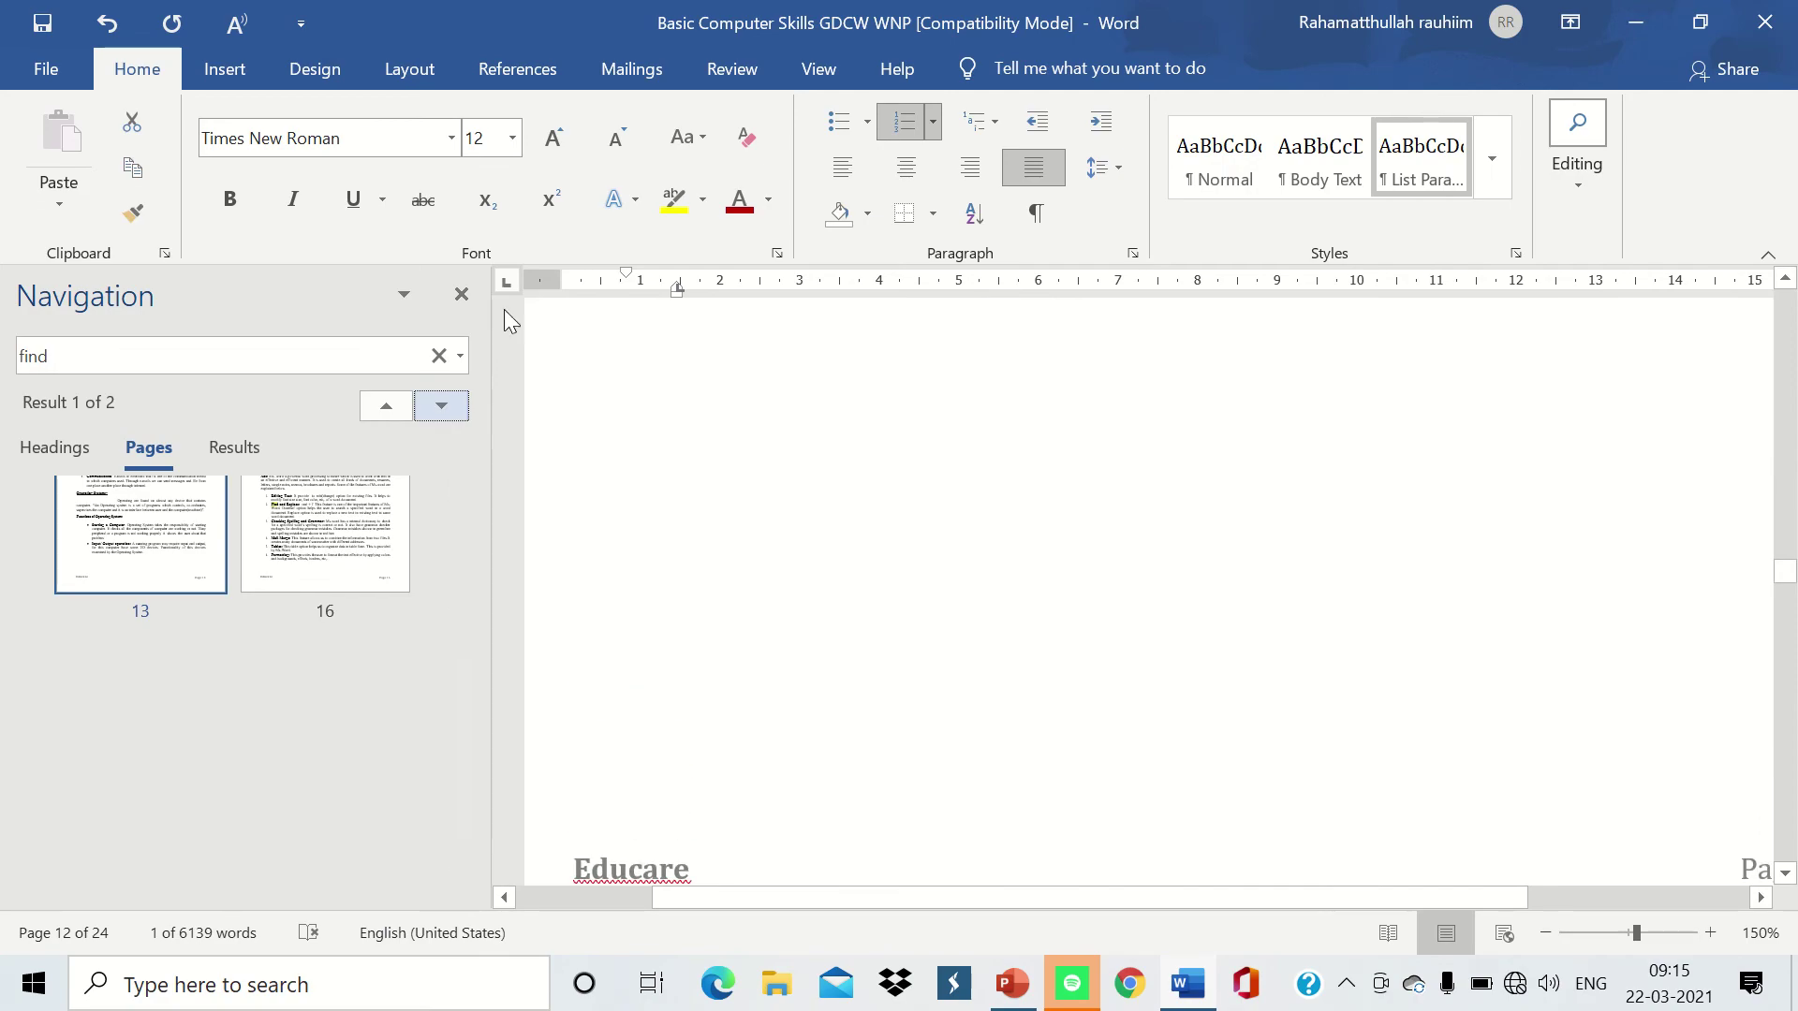
click(460, 294)
- Return to item 2 and check that it reads 'Find' again
scroll(787, 459, down, 5)
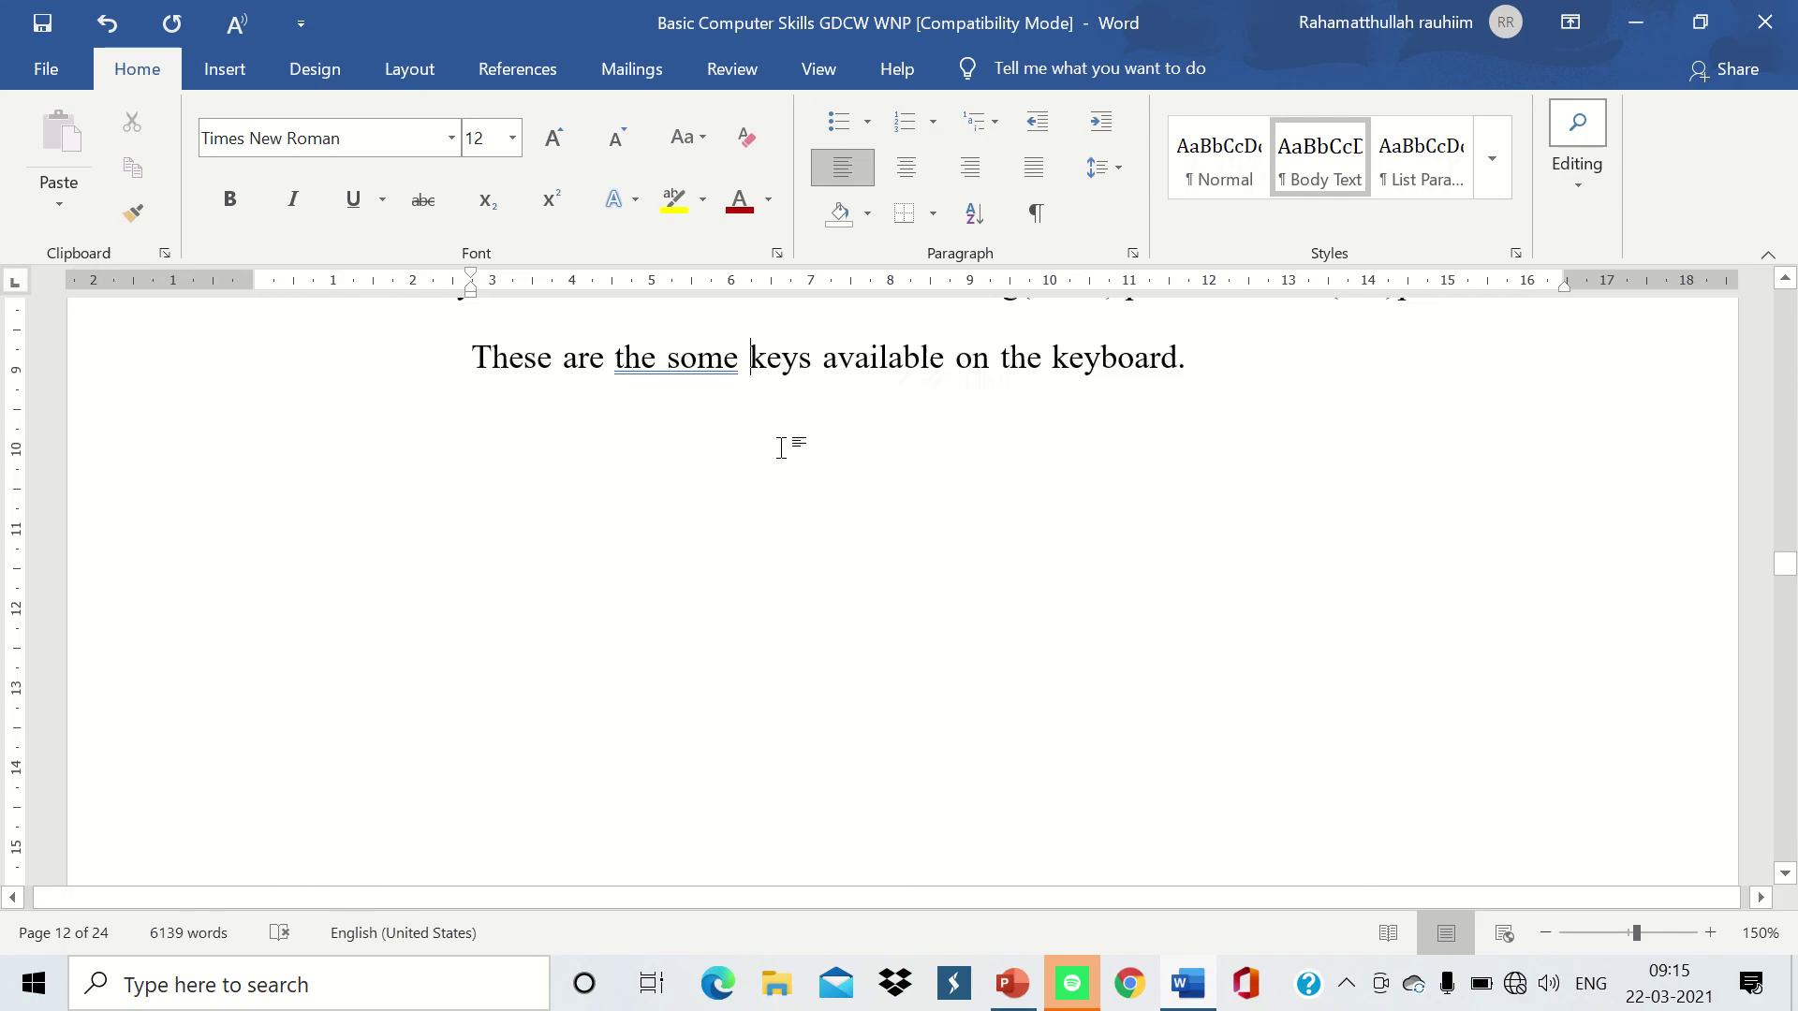
scroll(785, 454, down, 5)
scroll(782, 447, down, 4)
scroll(783, 450, down, 3)
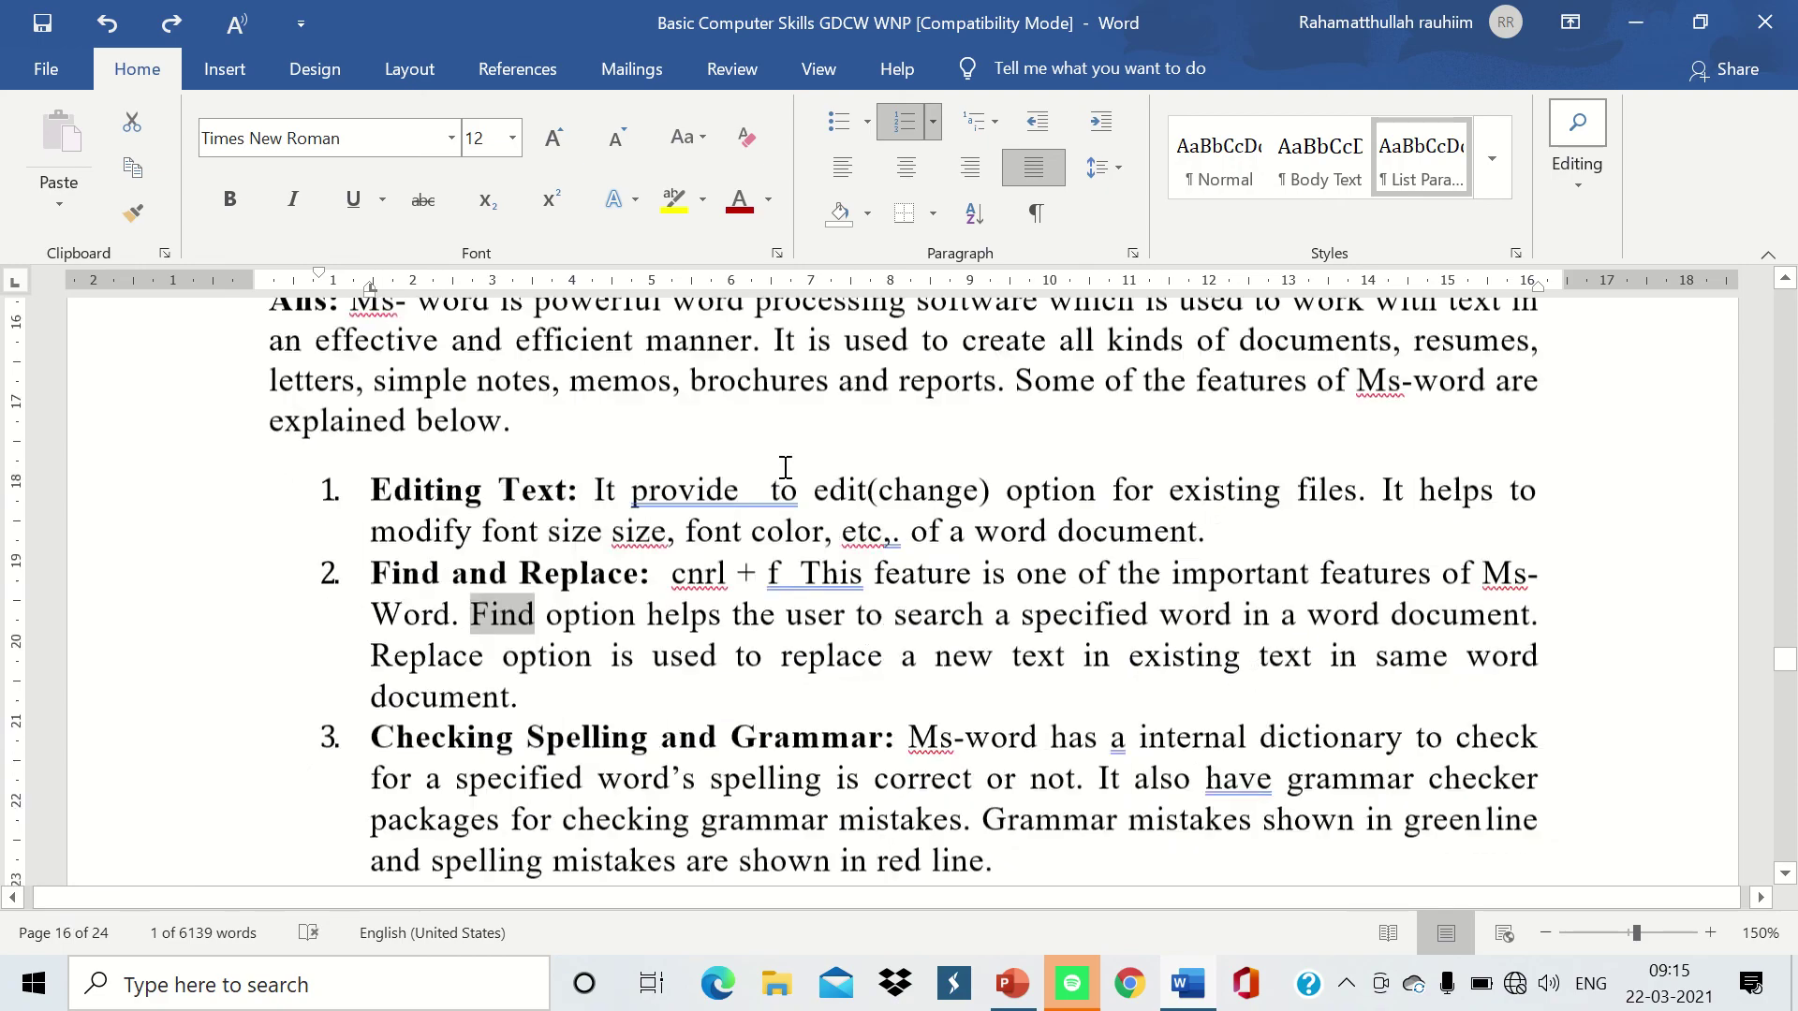
scroll(783, 468, down, 2)
click(553, 480)
drag(540, 403, 469, 403)
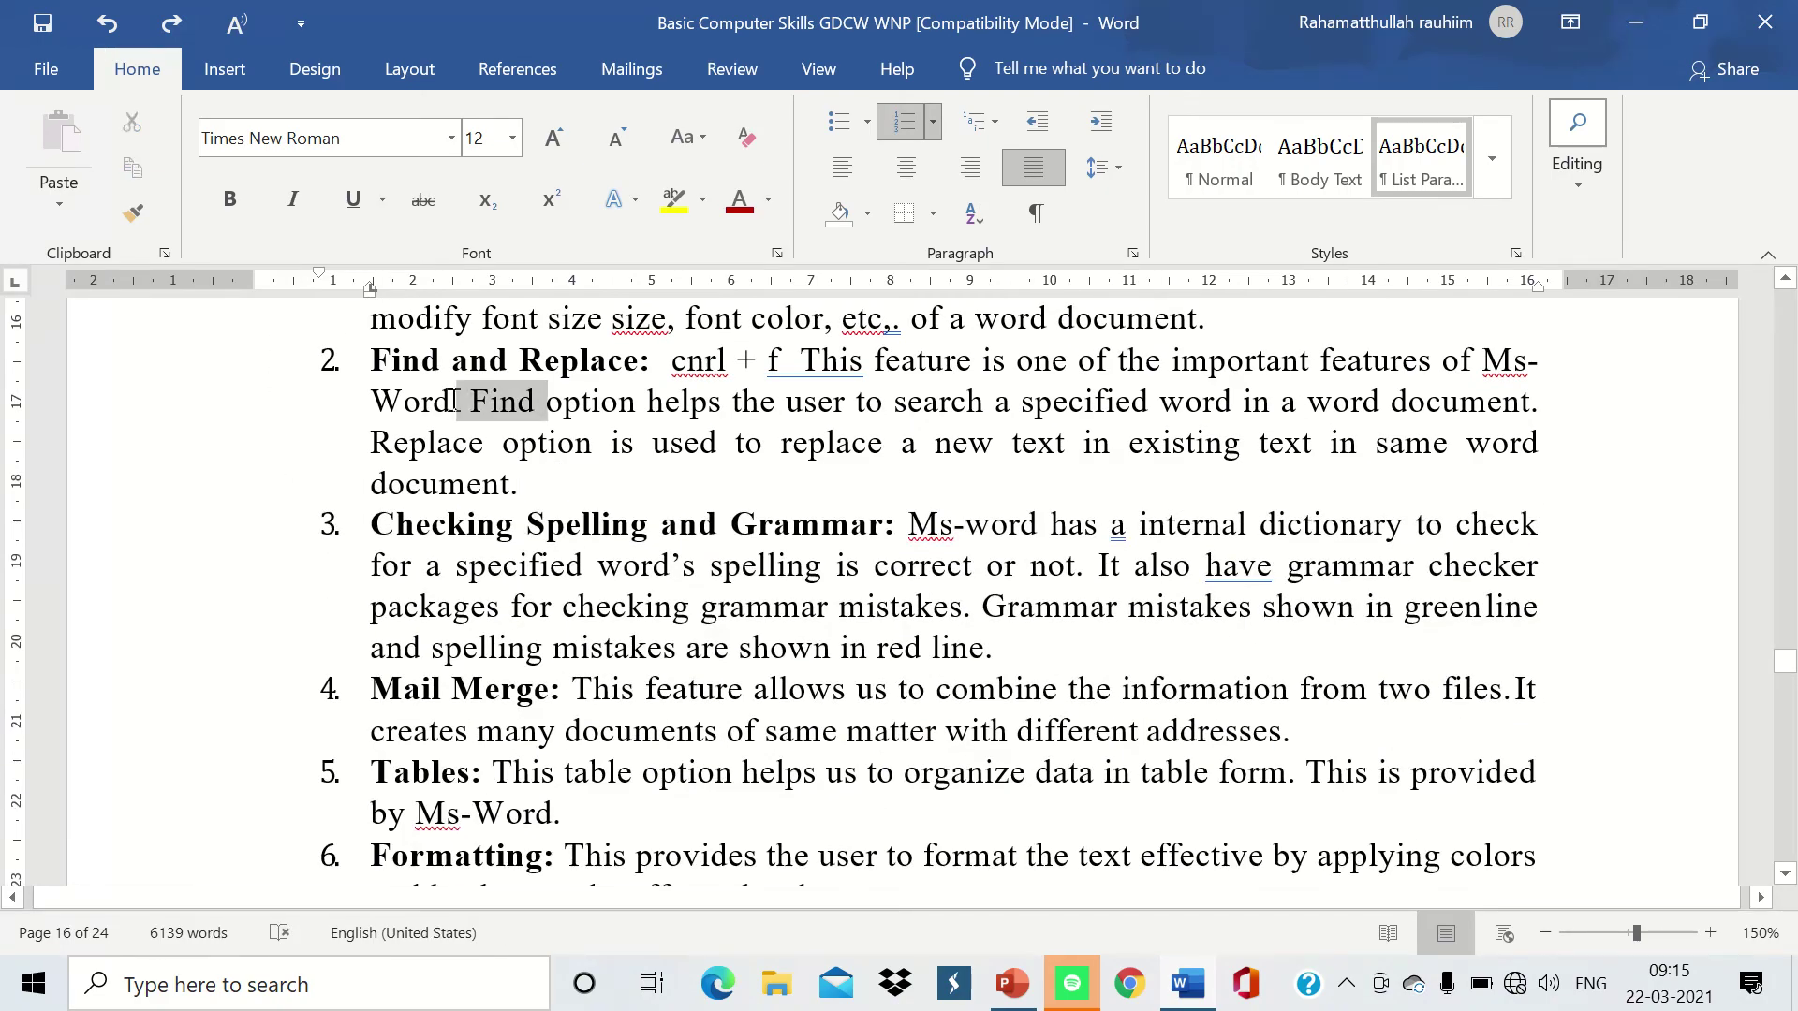
click(707, 487)
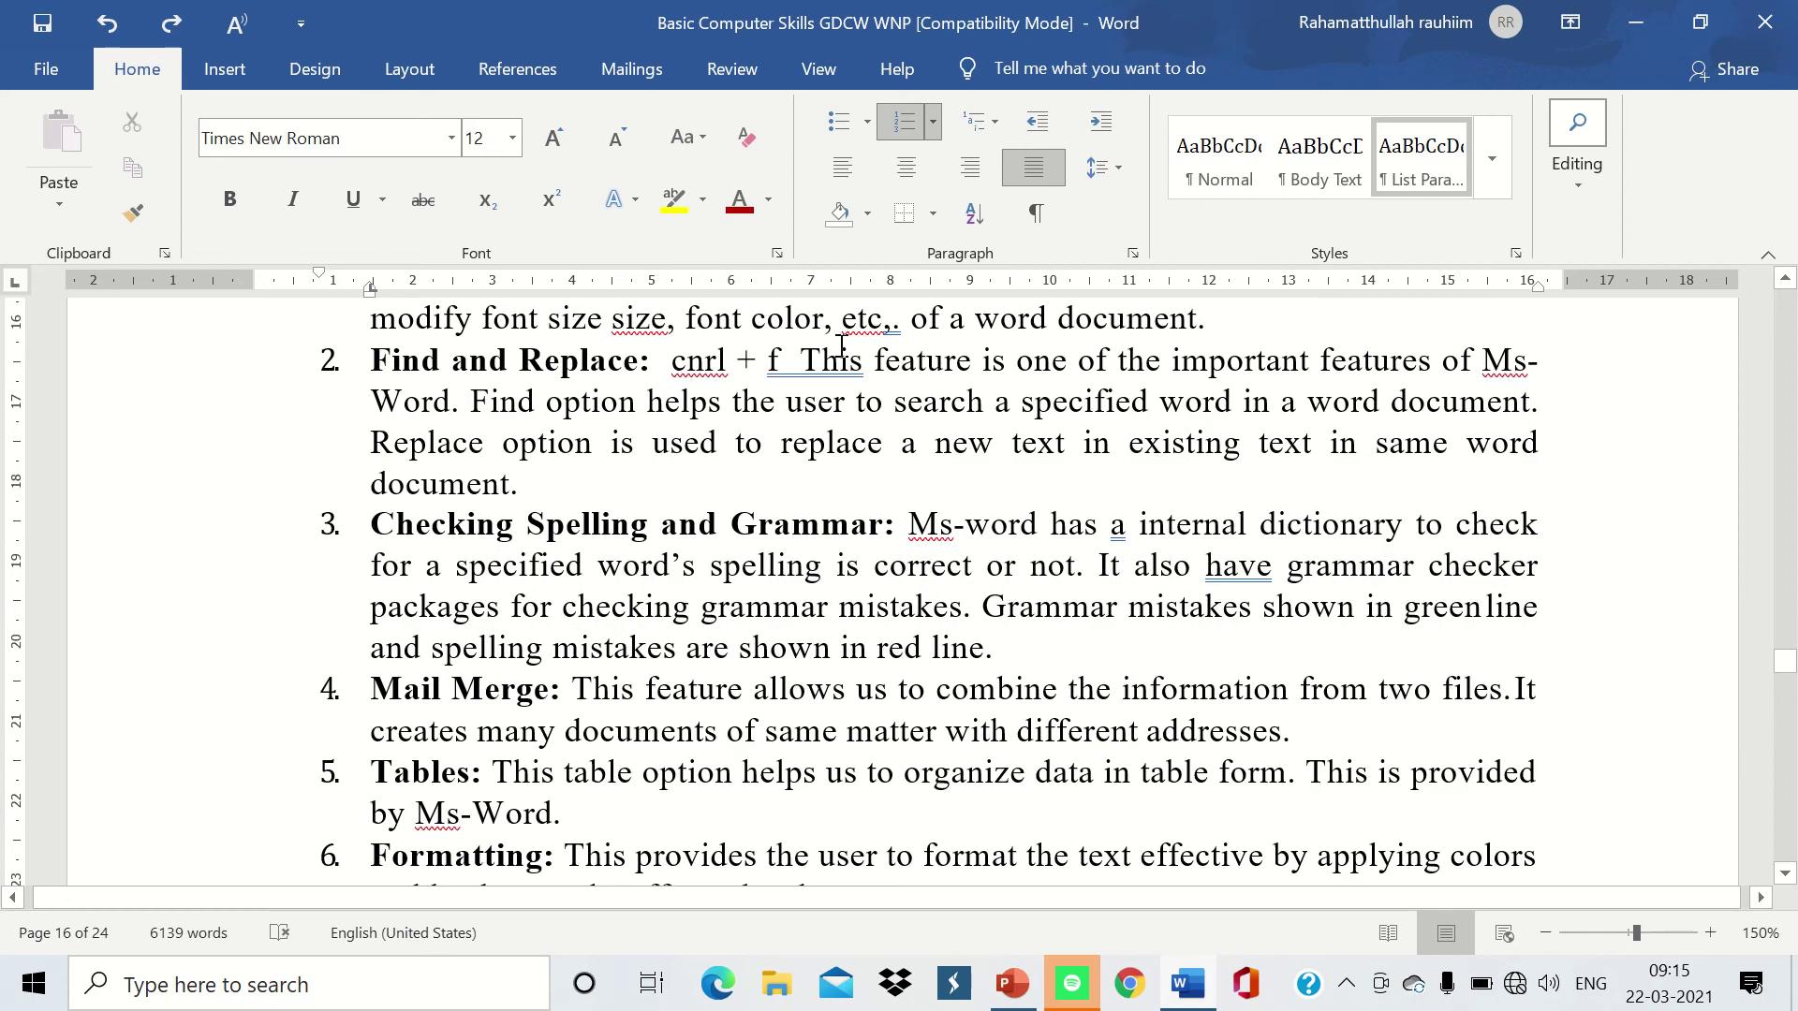
- Delete the shortcut note before 'This' in item 2's Replace sentence, then clear the selection
drag(773, 361, 670, 360)
key(BackSpace)
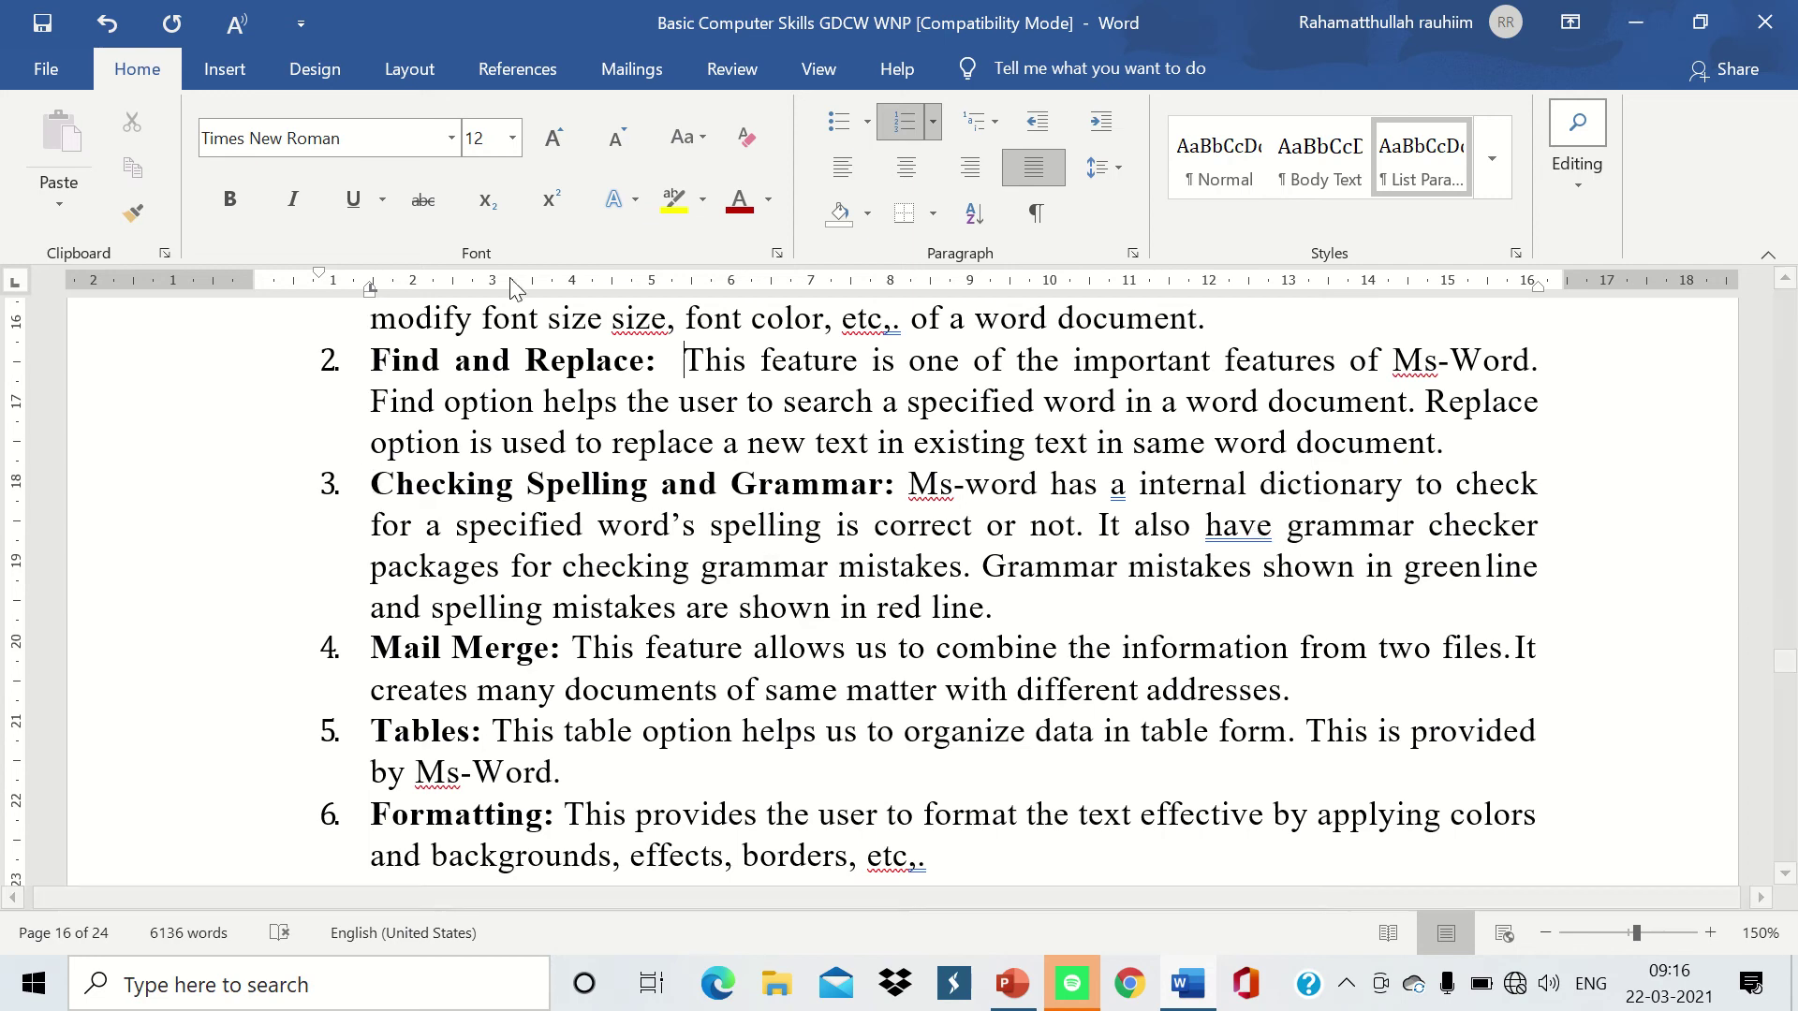
click(518, 71)
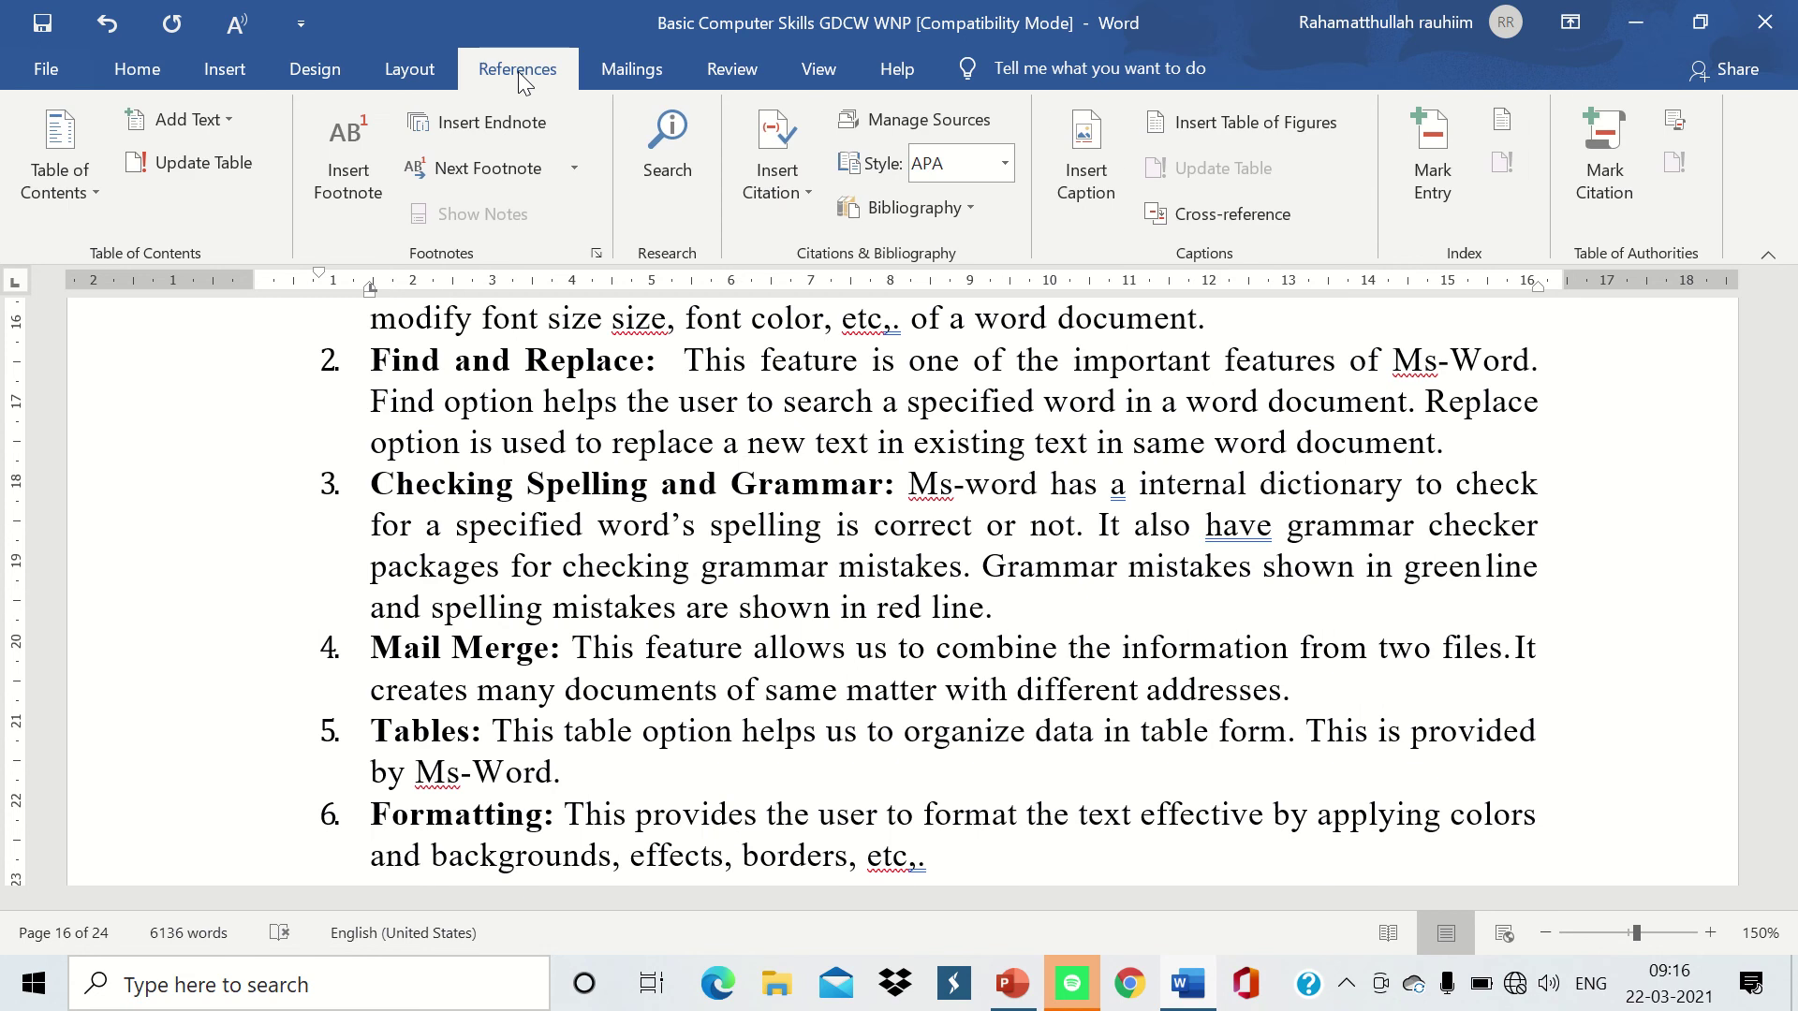
click(193, 451)
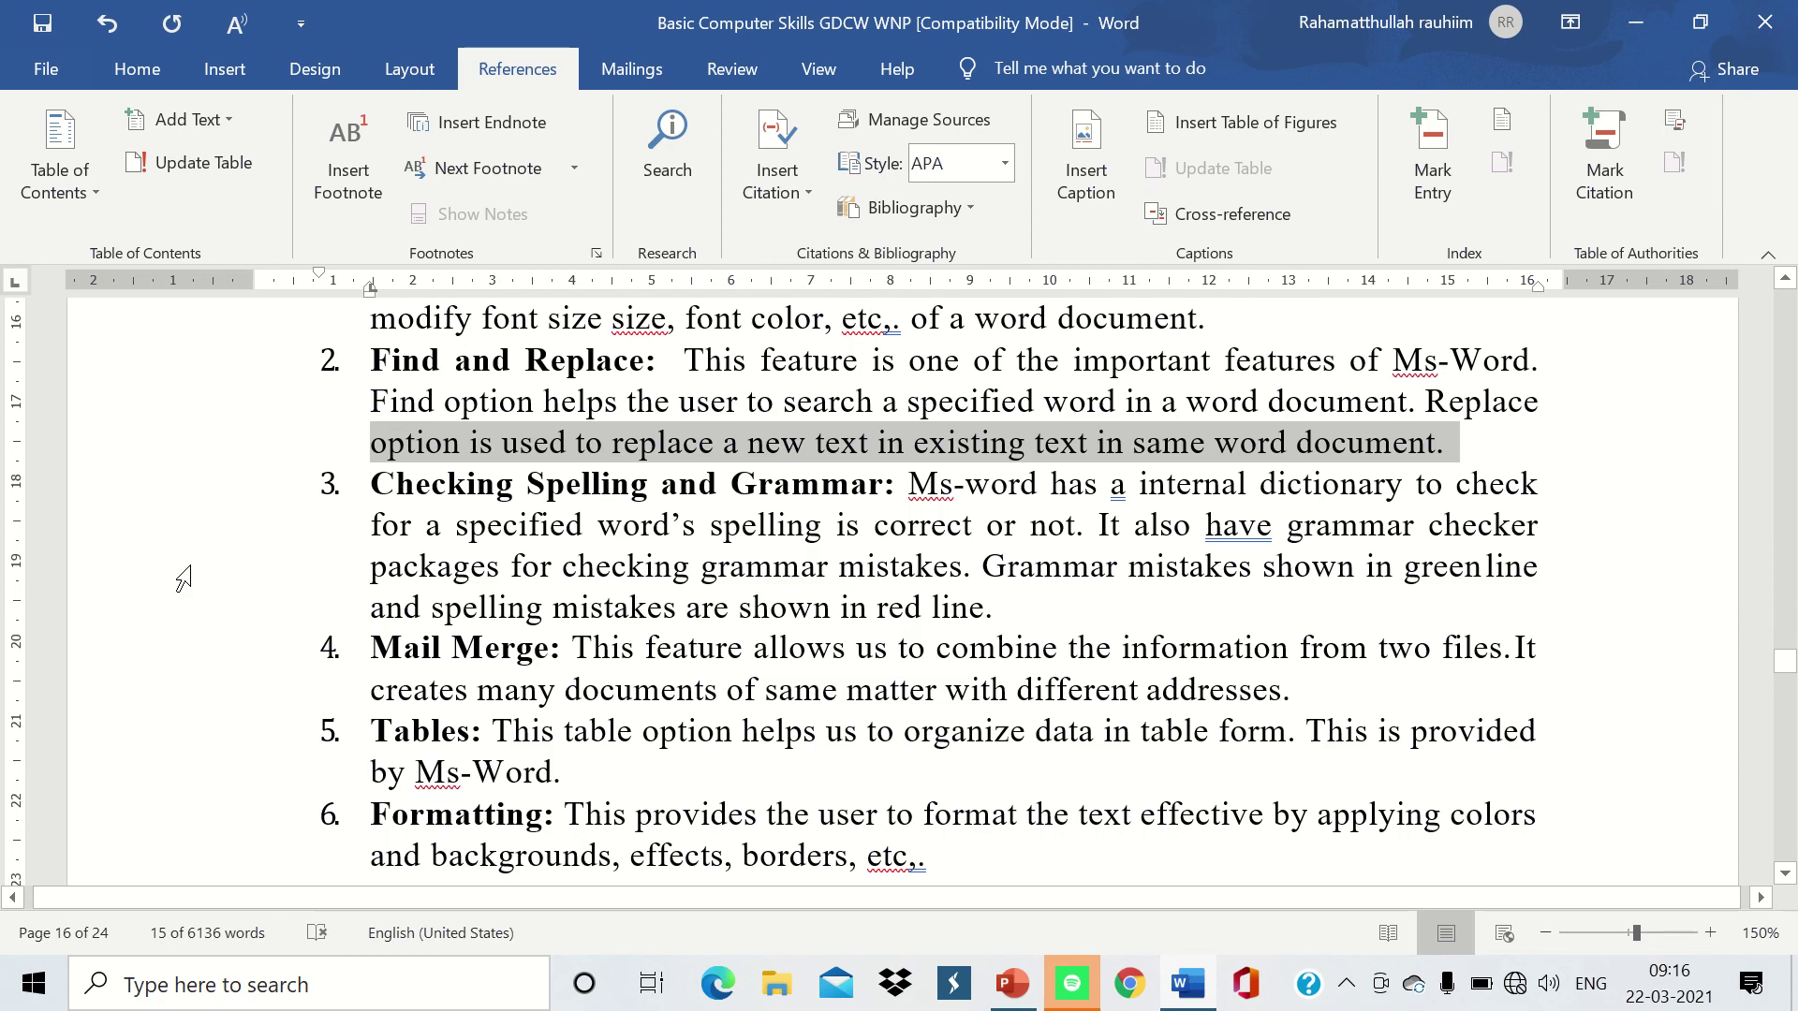
click(376, 573)
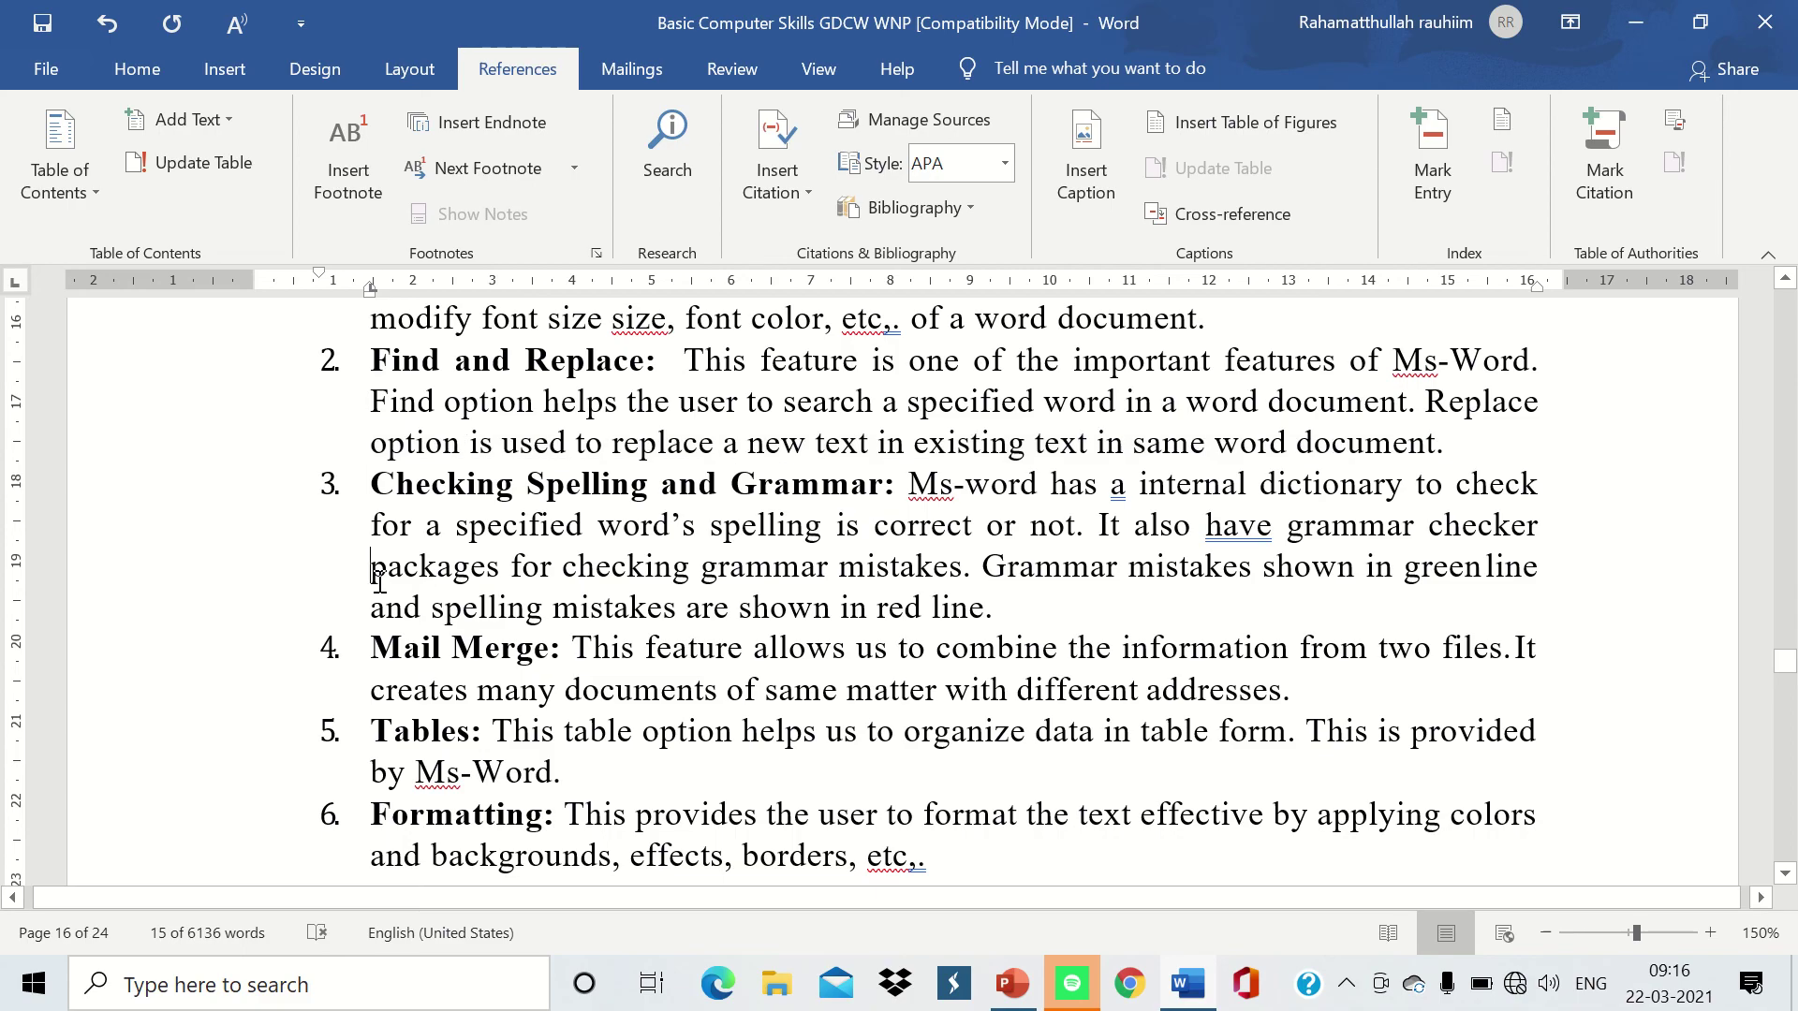
- Run the F7 spelling check, accepting 'has' in item 3, 'MS-Word' in item 5 and 'etc.,' in item 6
key(F7)
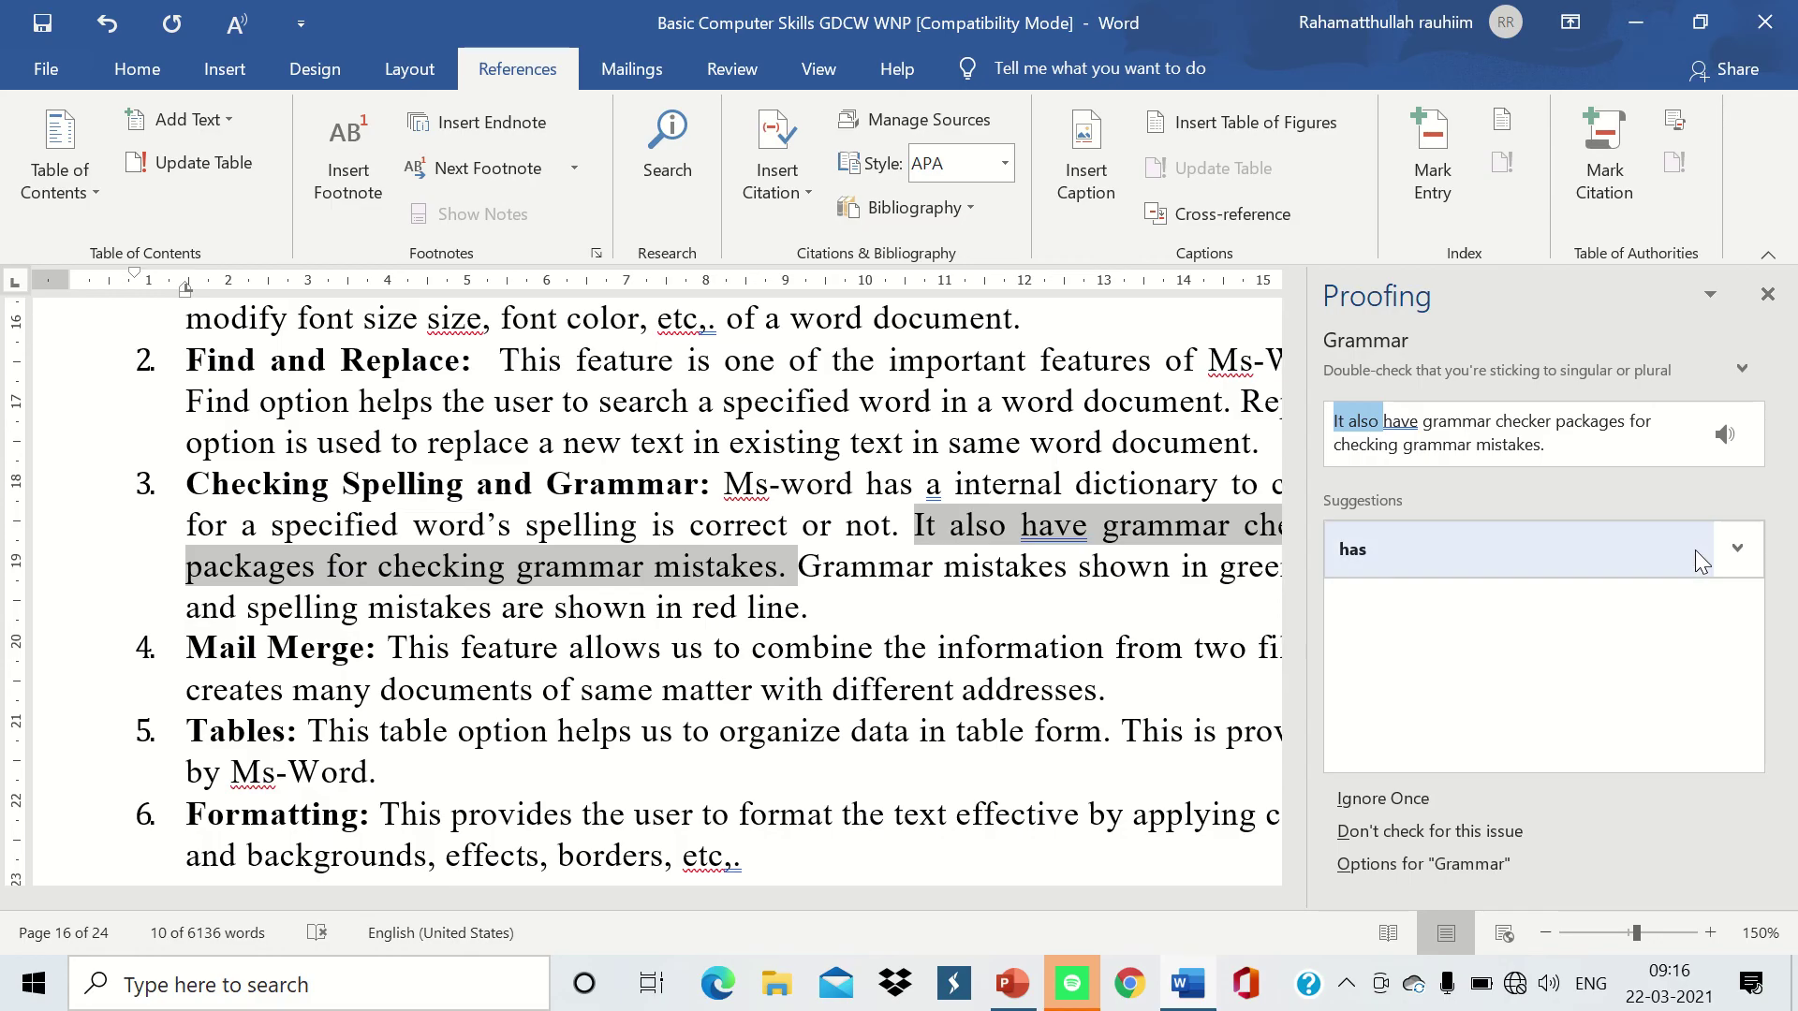
click(1498, 552)
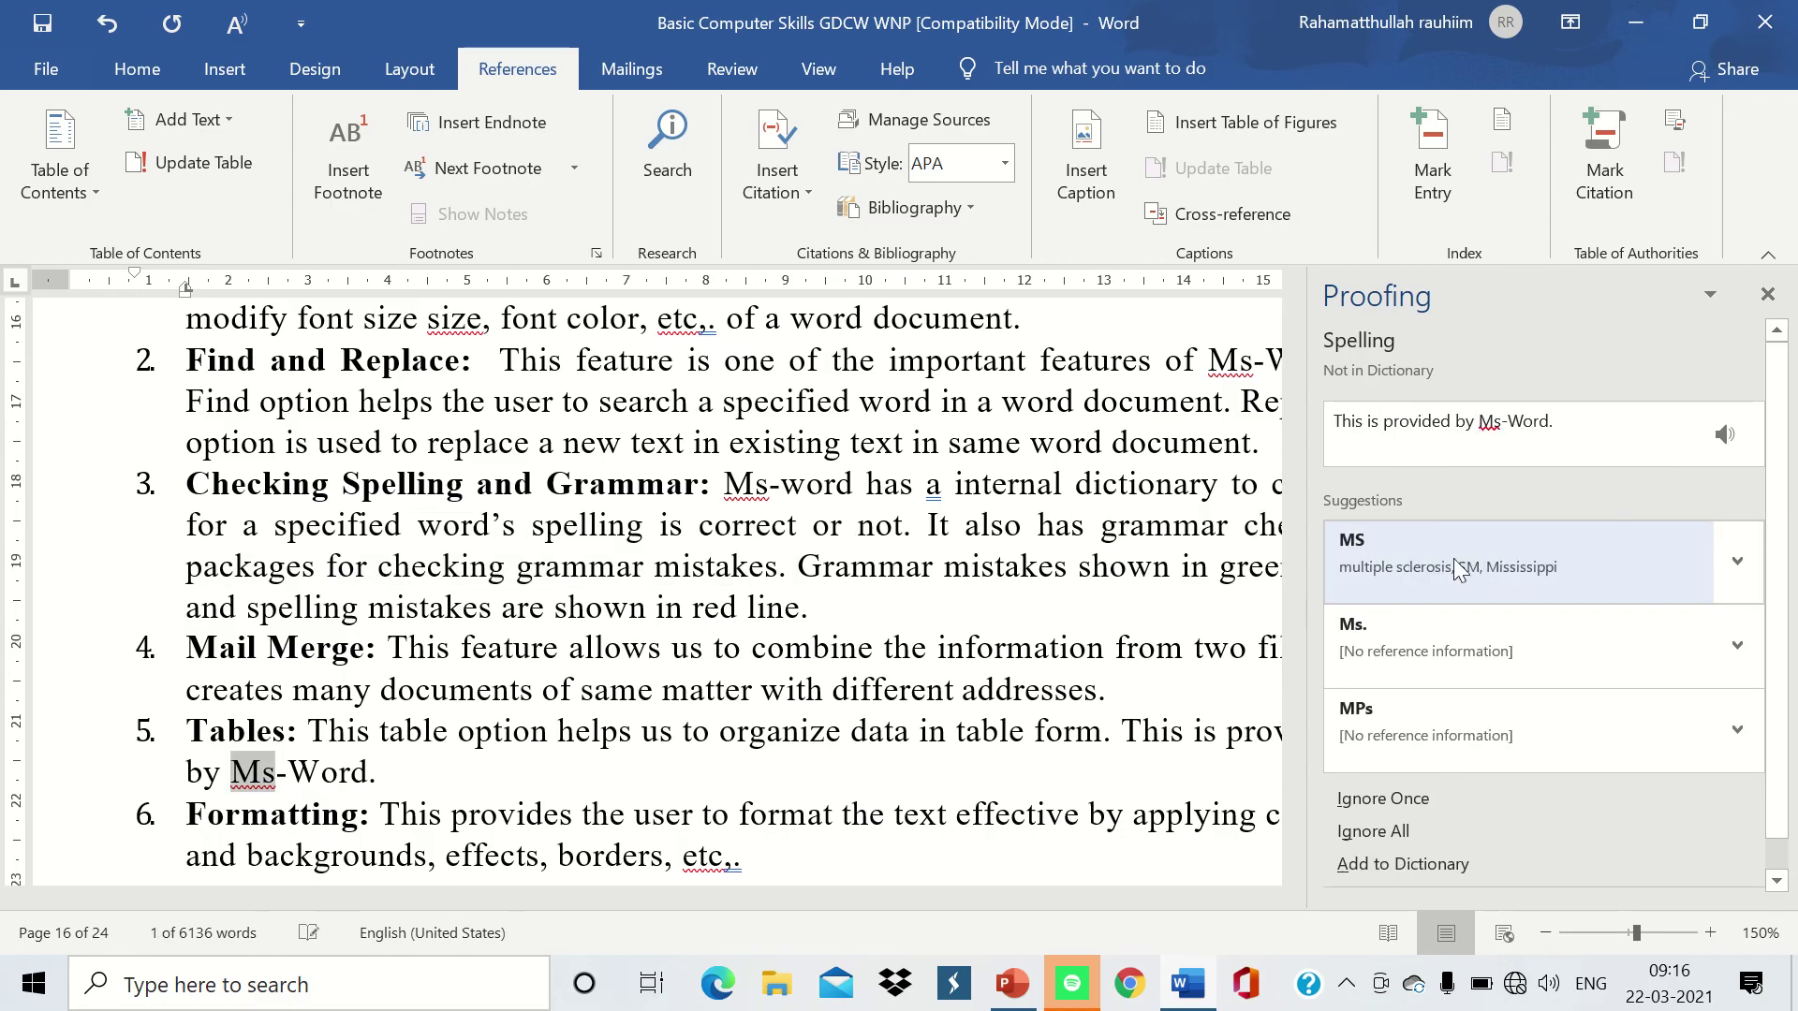
click(1380, 582)
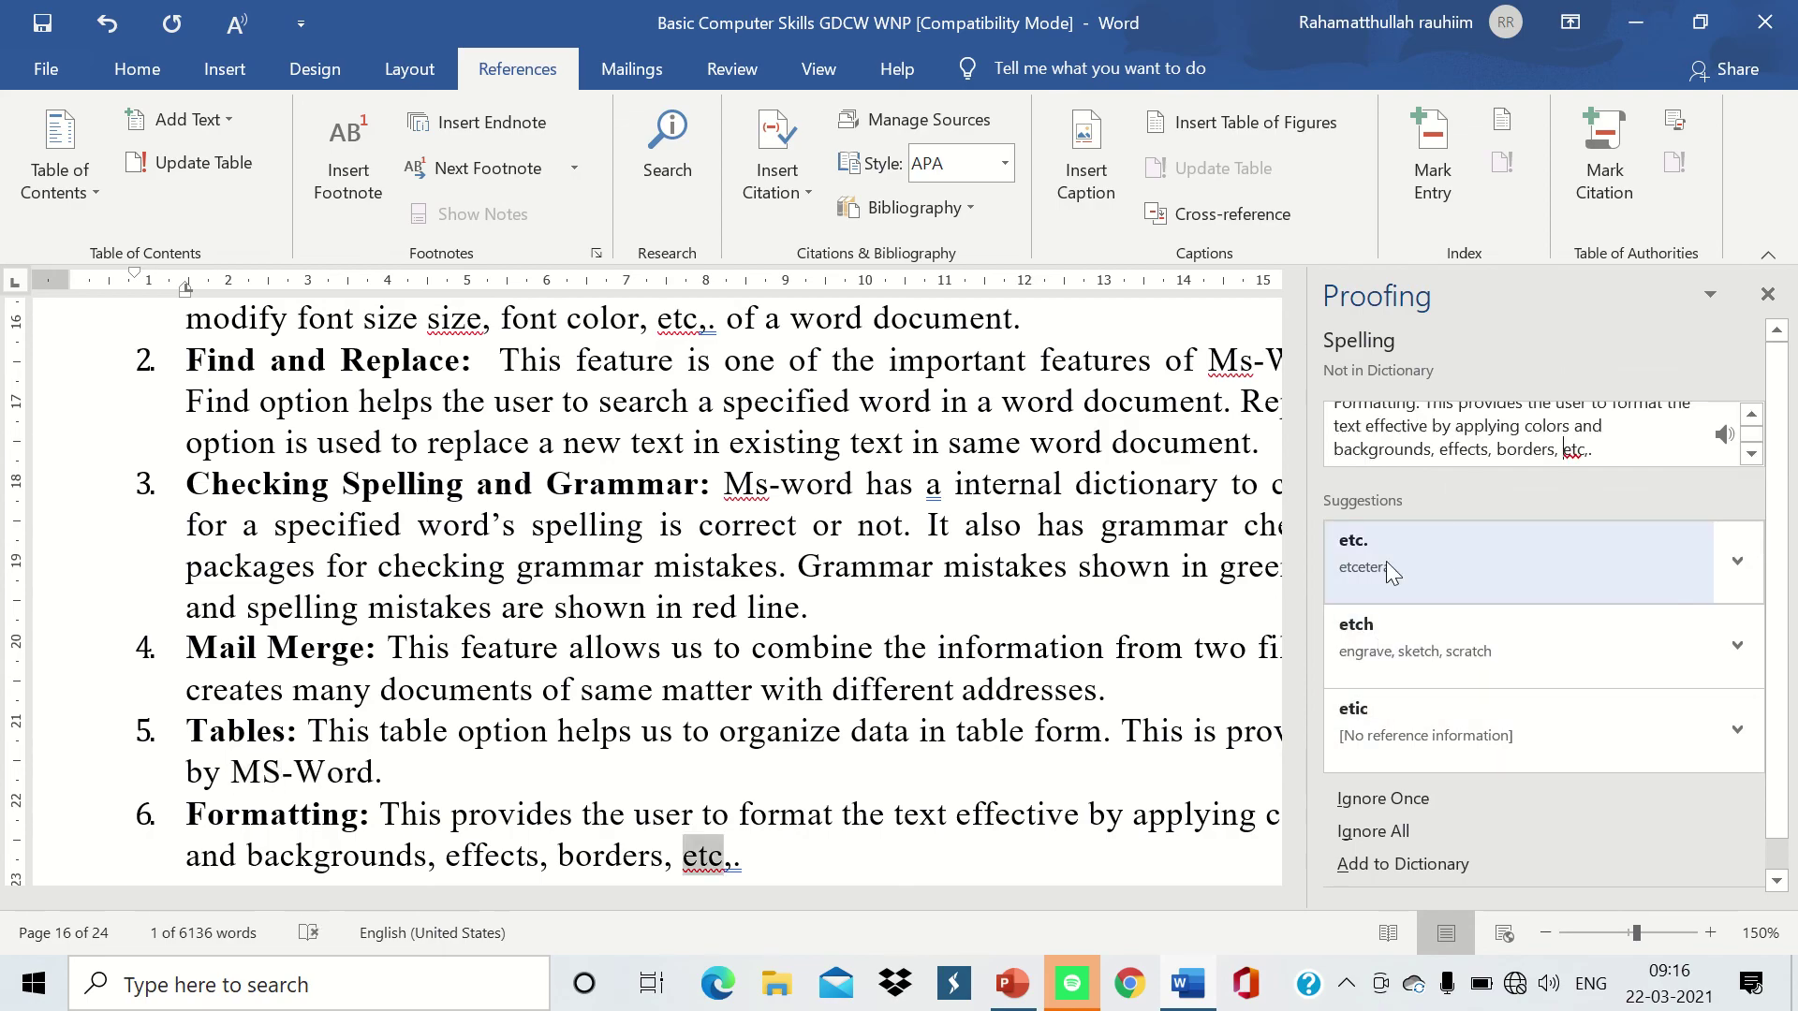
click(1387, 563)
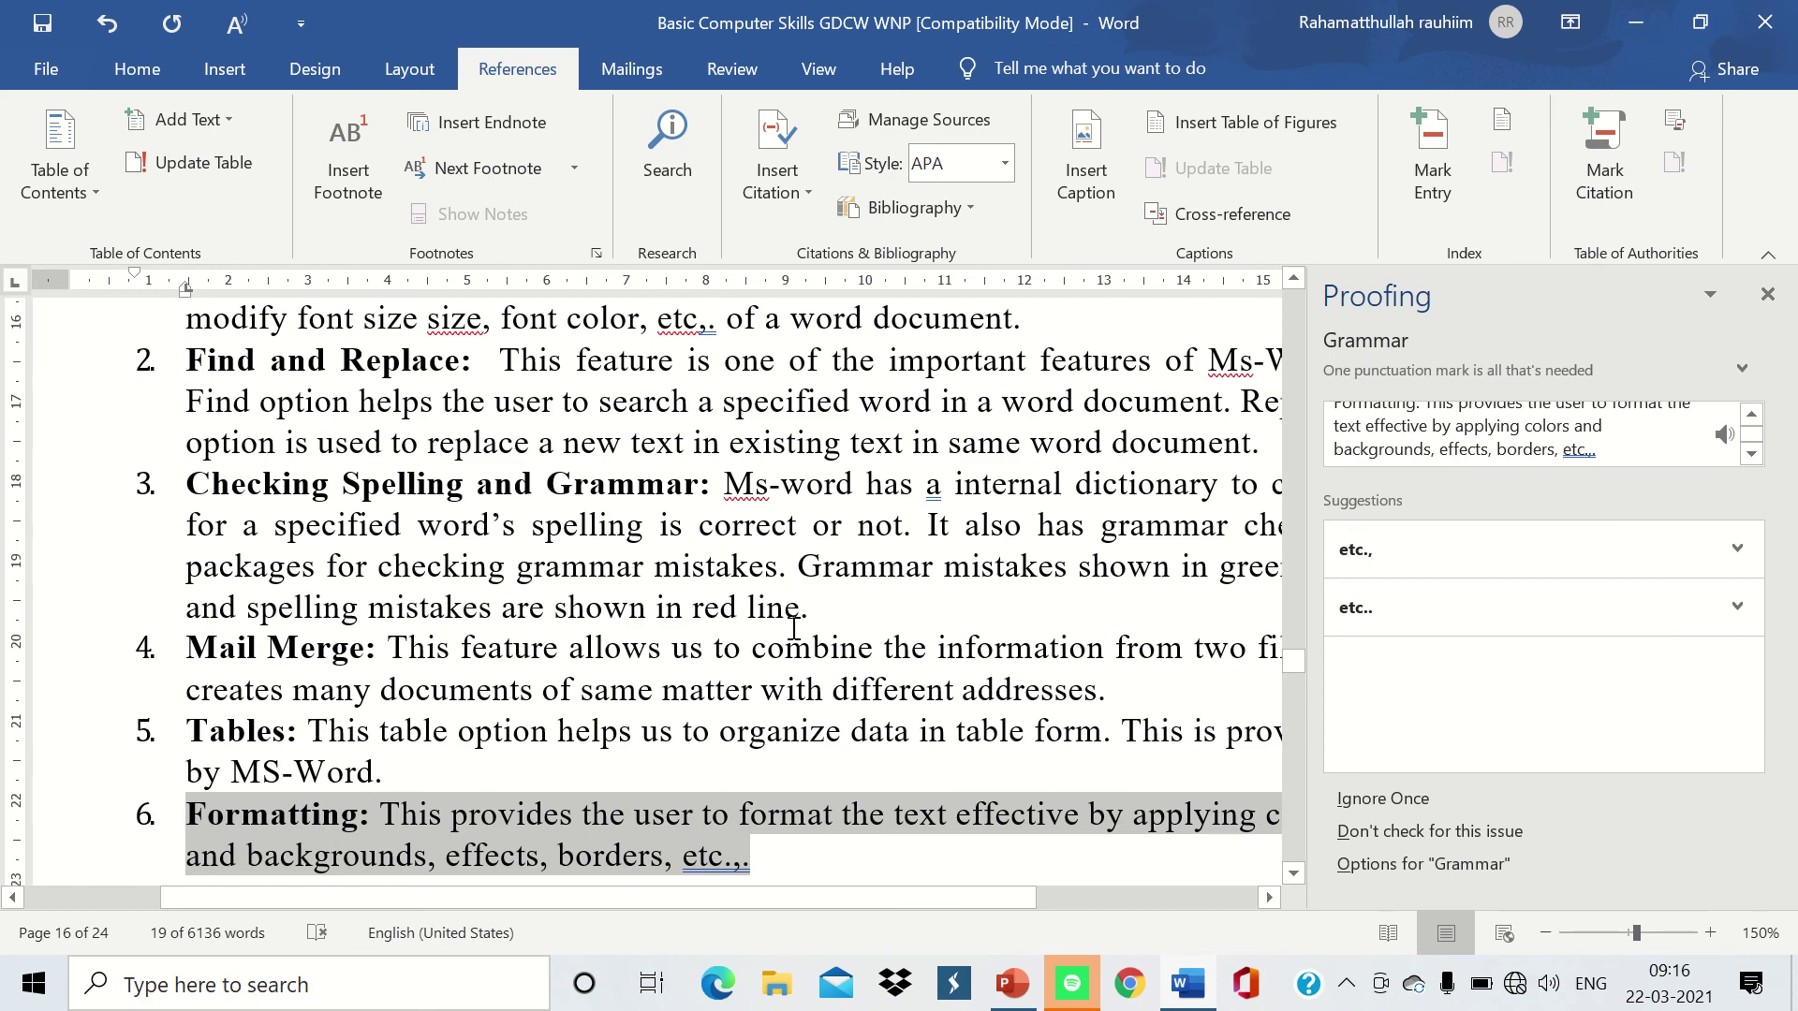
click(1767, 294)
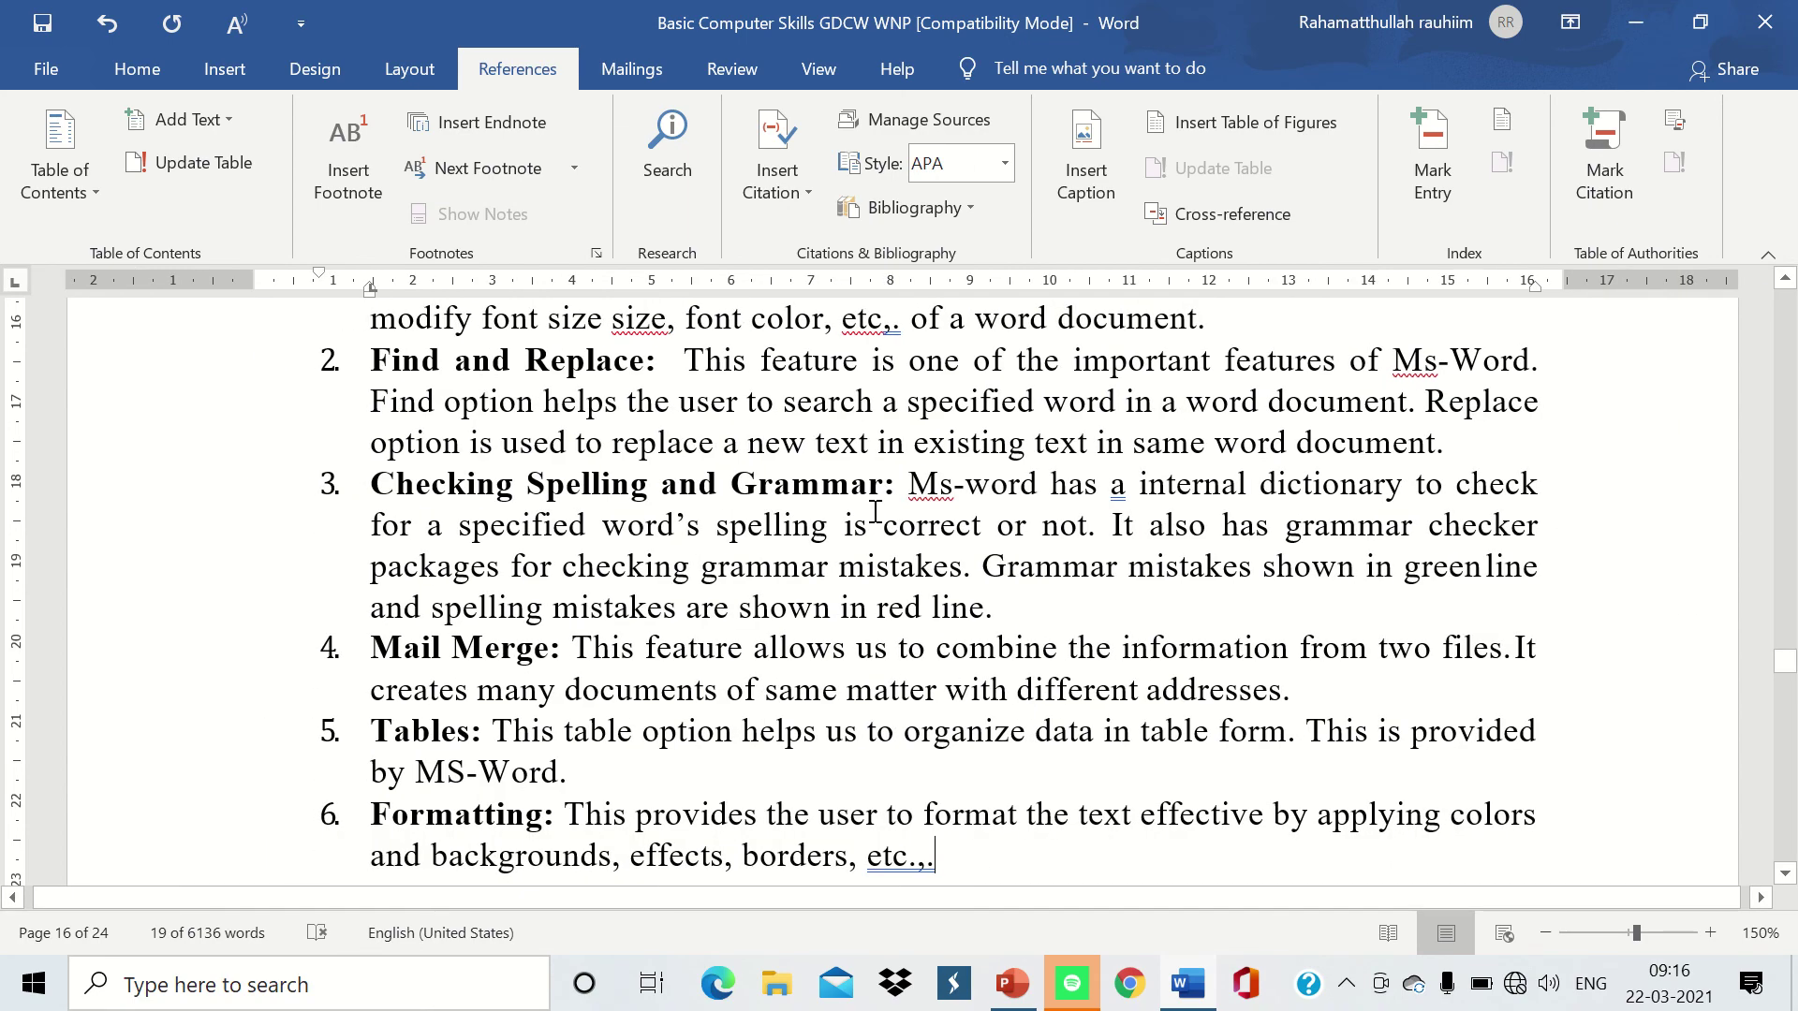
drag(911, 486, 1041, 614)
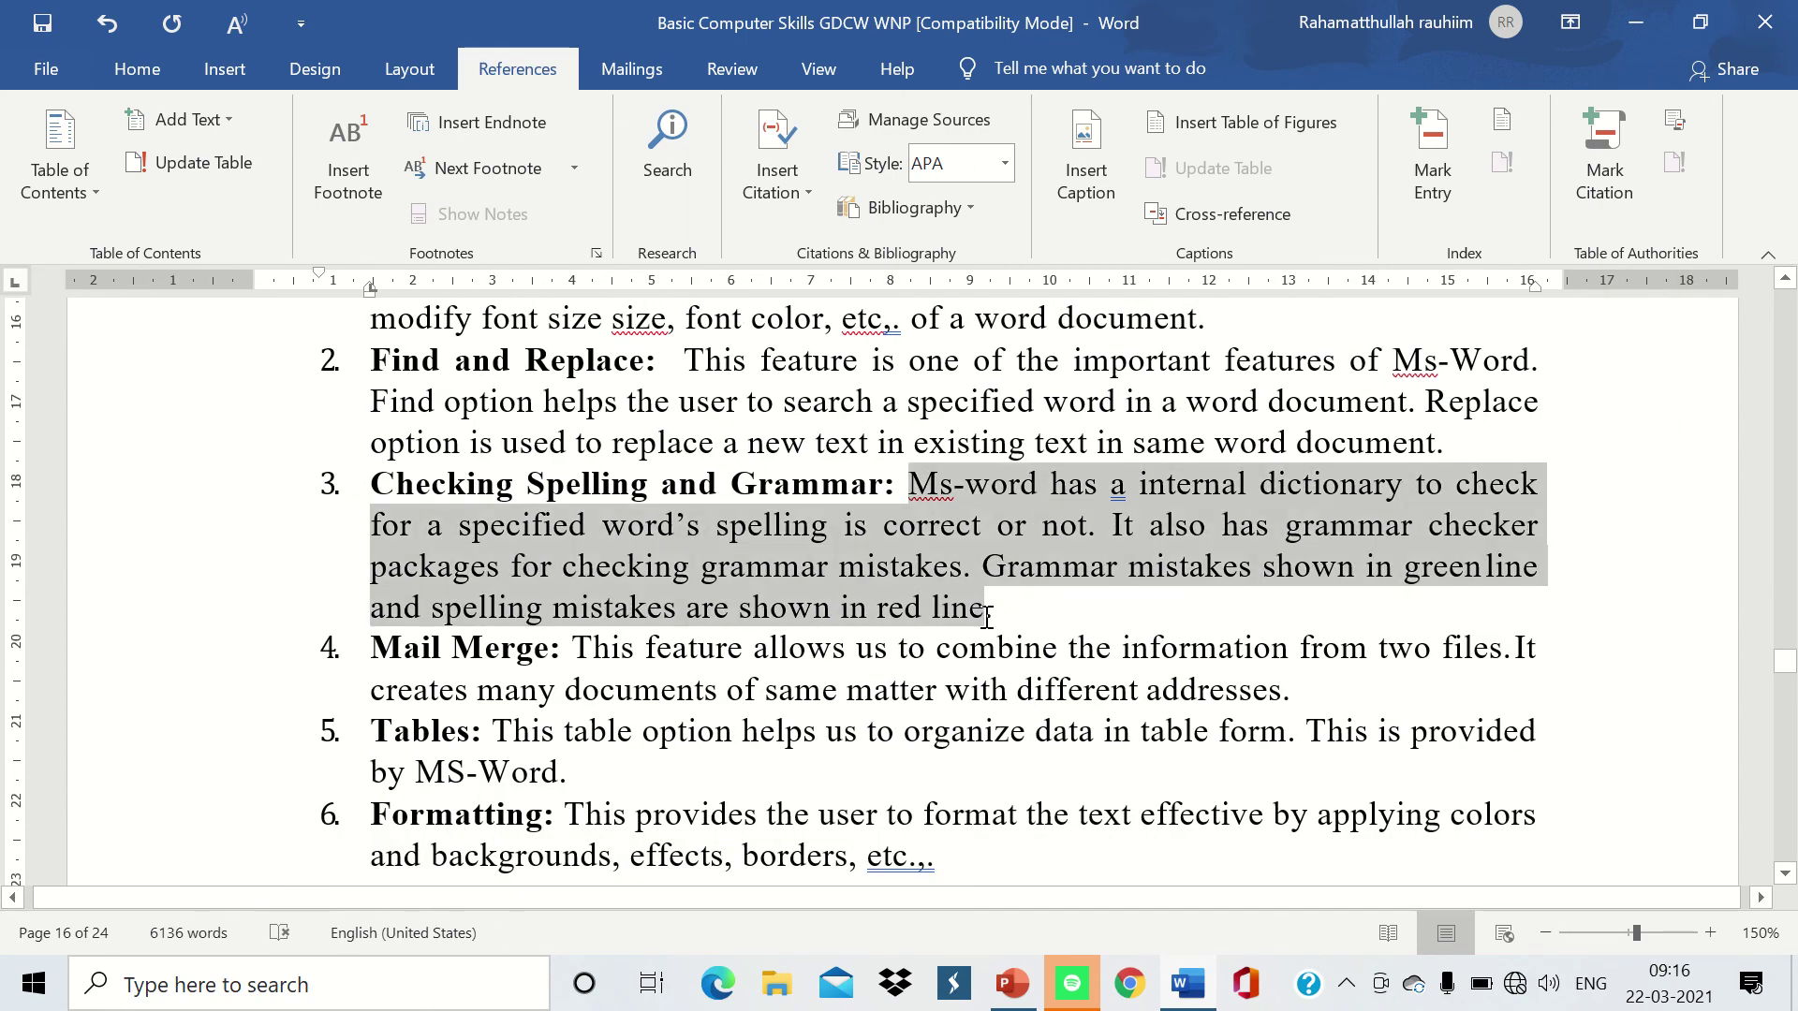
click(1041, 614)
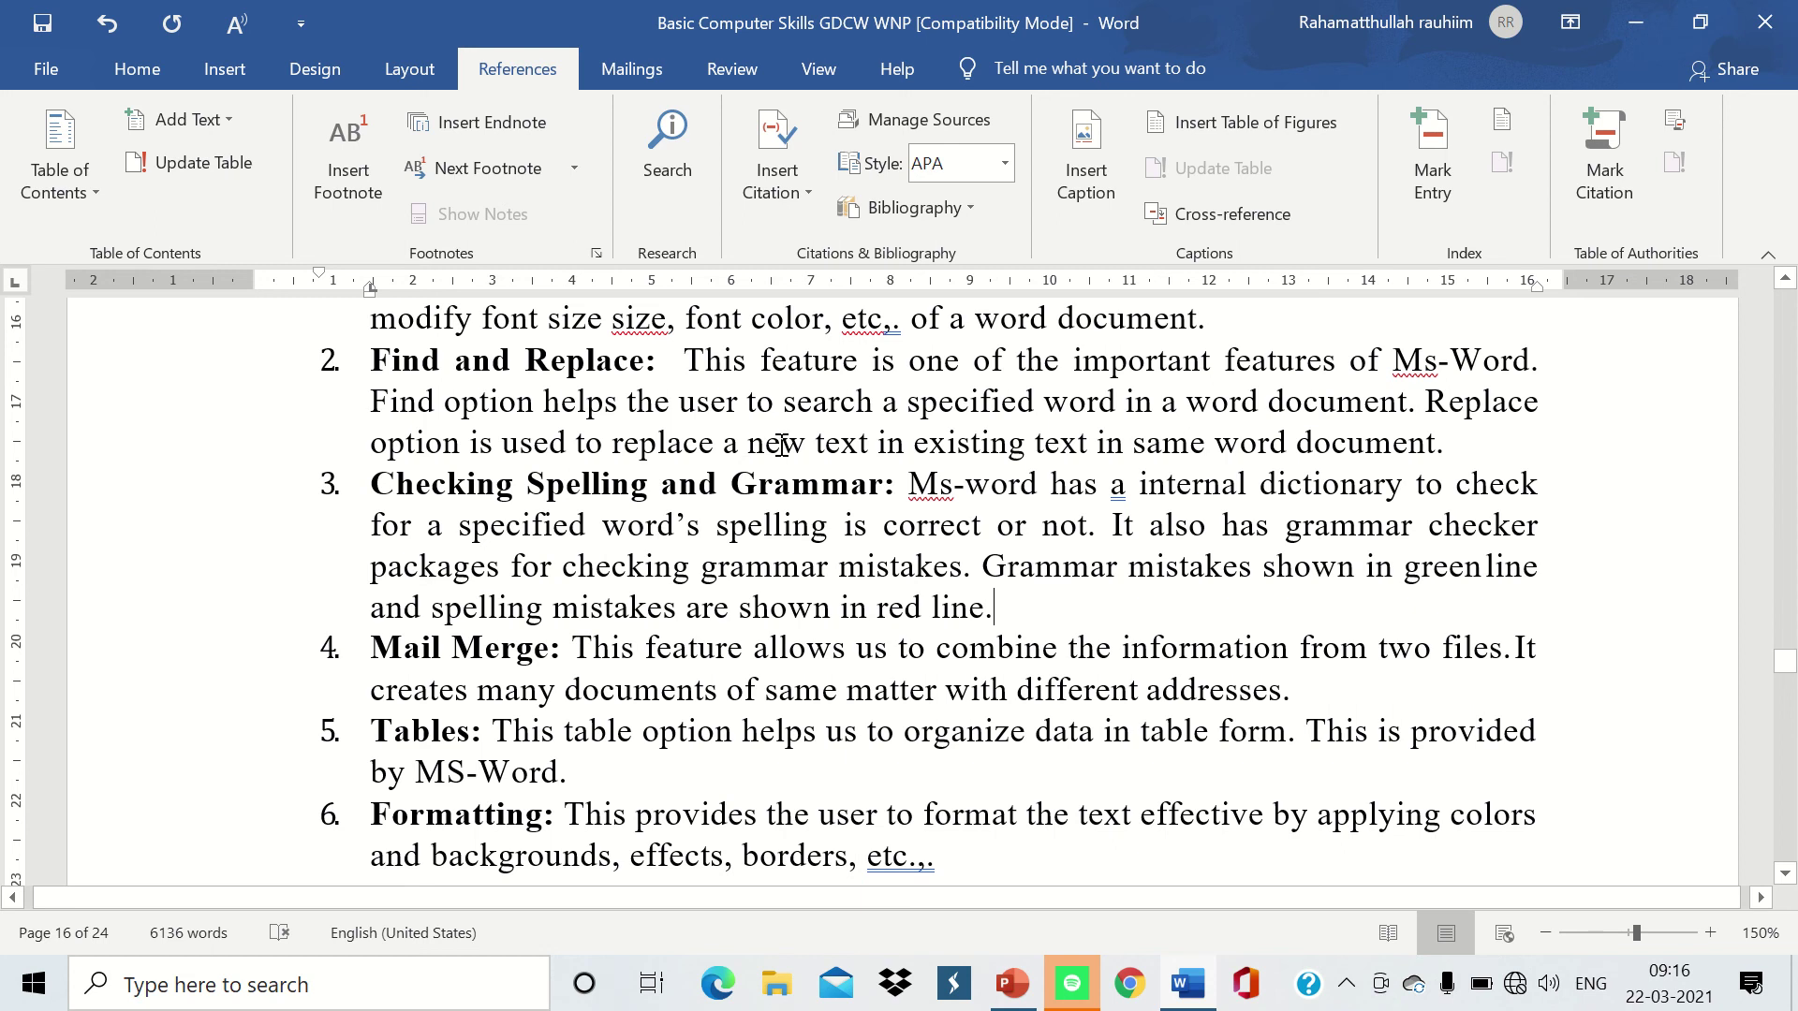
click(560, 651)
scroll(658, 692, down, 1)
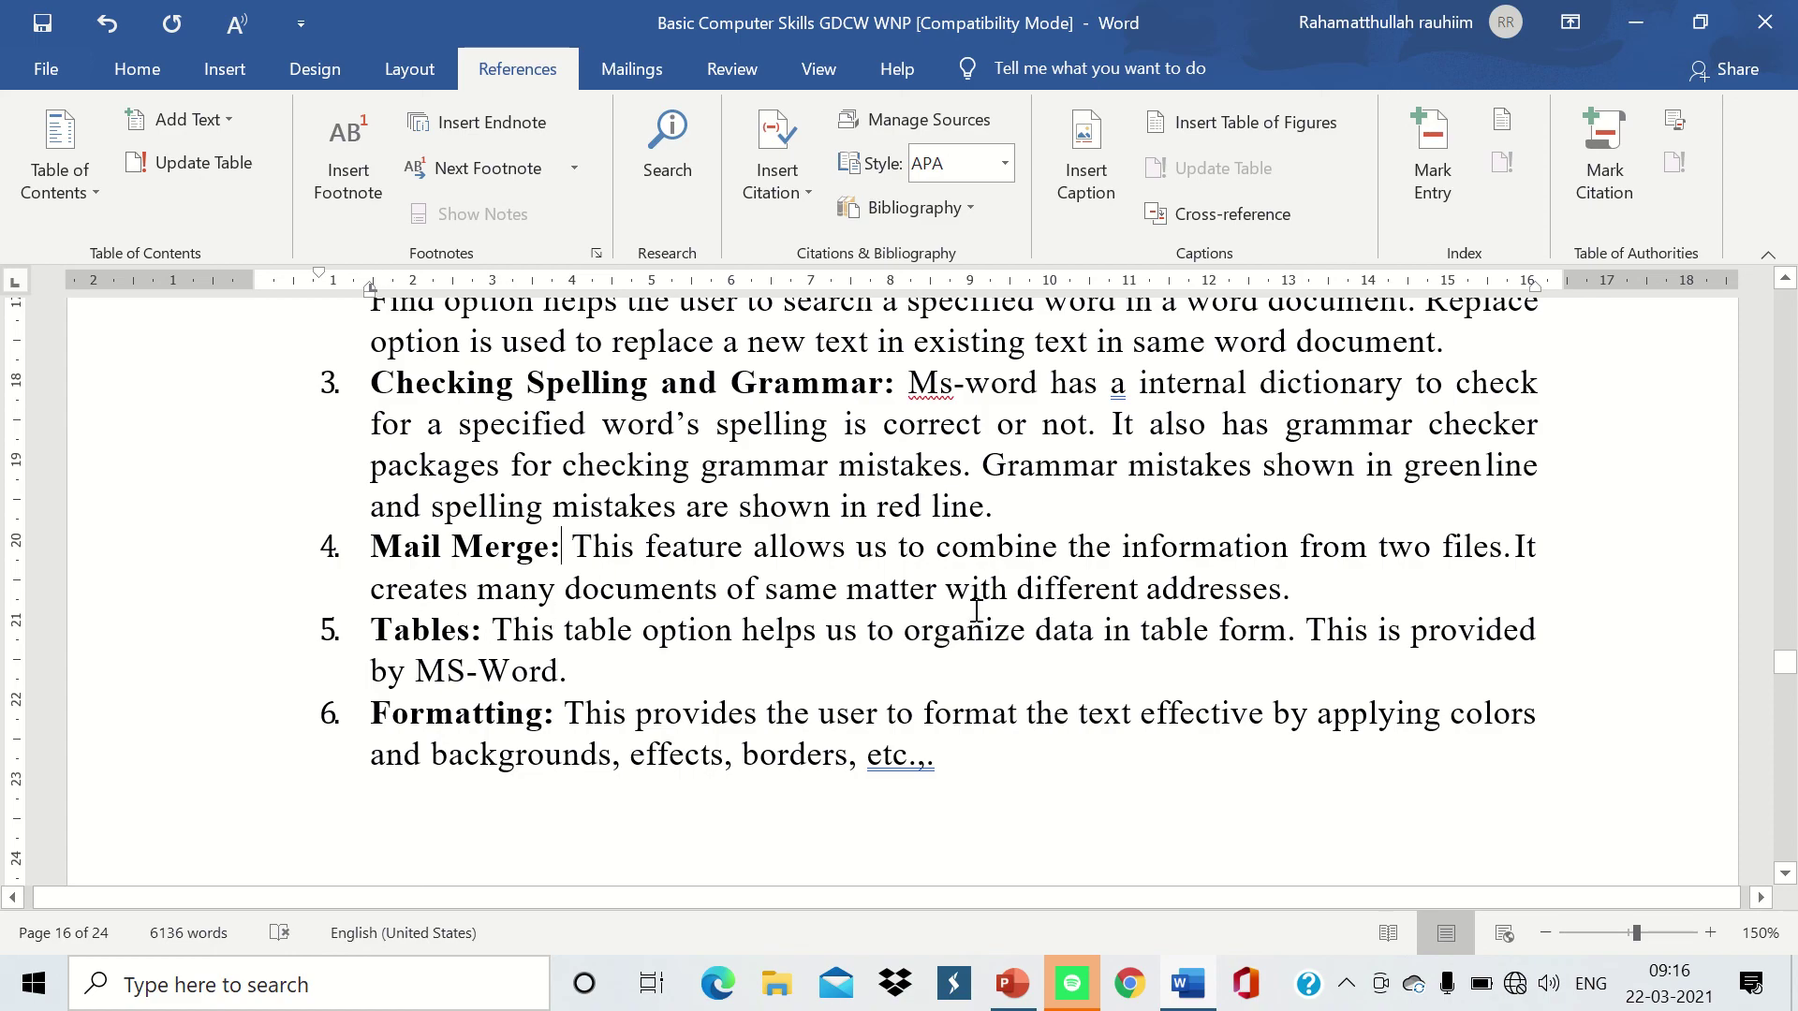
click(1338, 581)
click(215, 73)
click(172, 194)
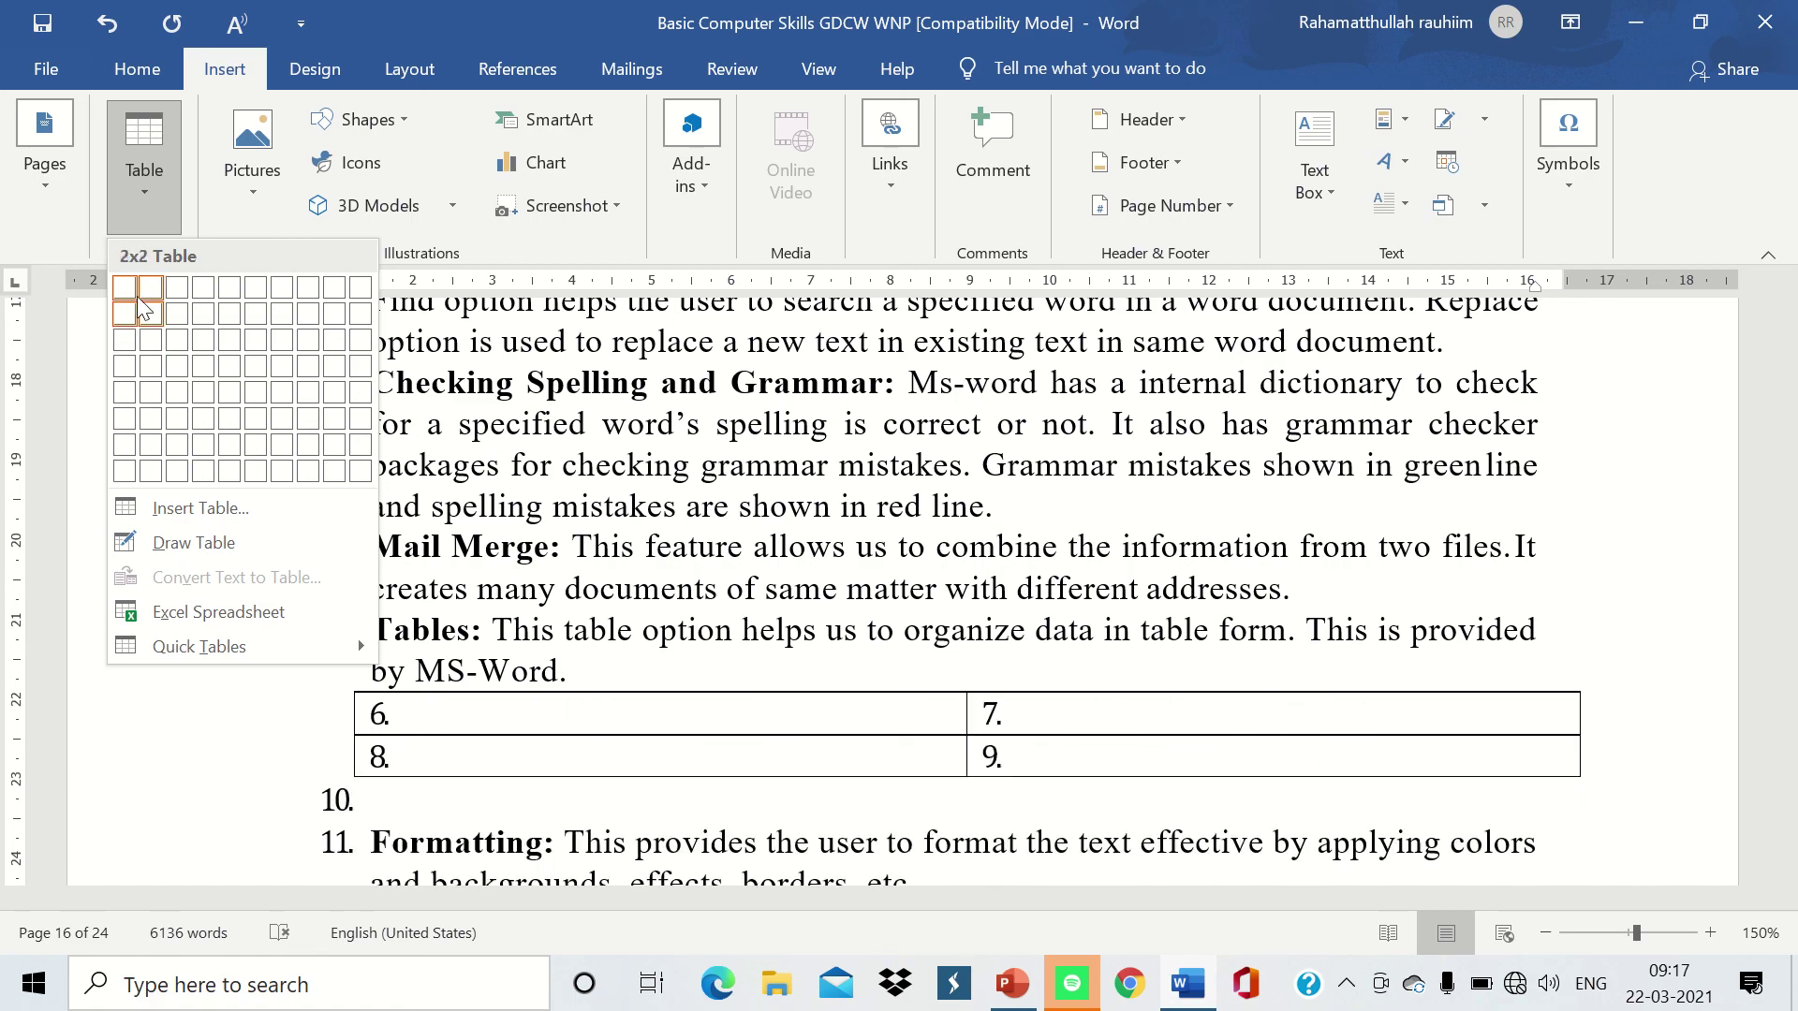
click(228, 757)
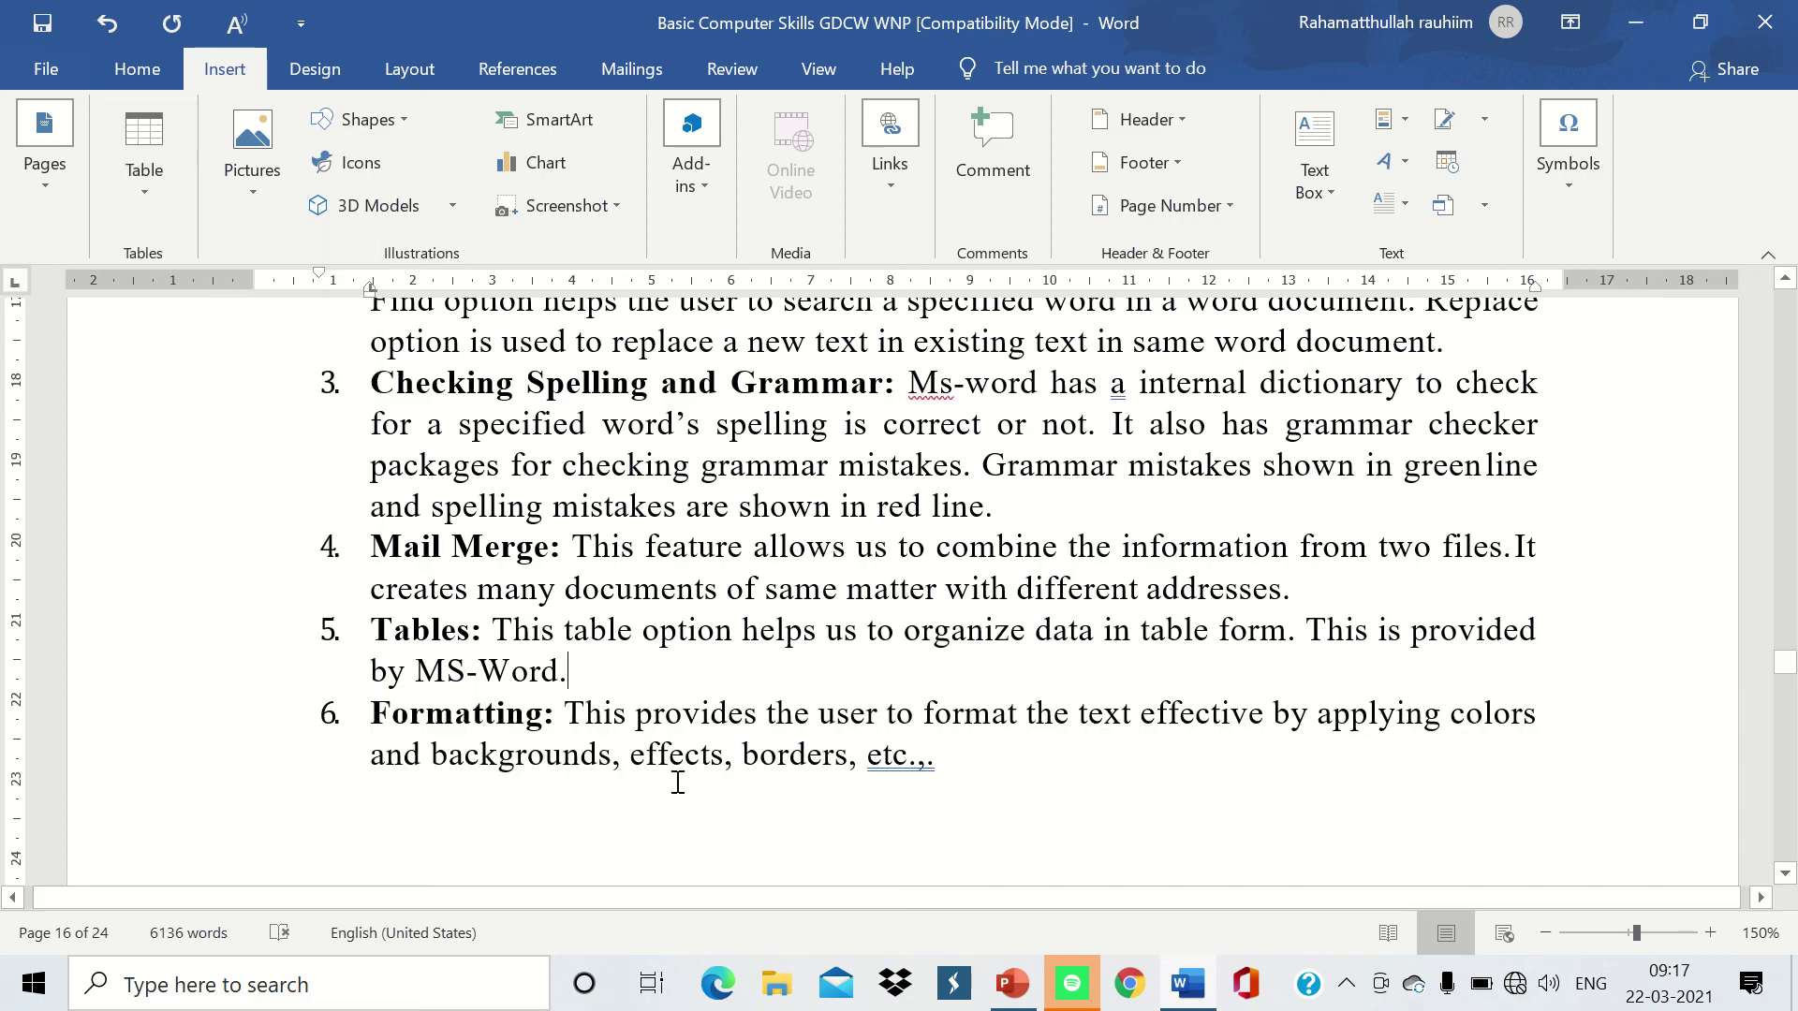
scroll(789, 716, down, 2)
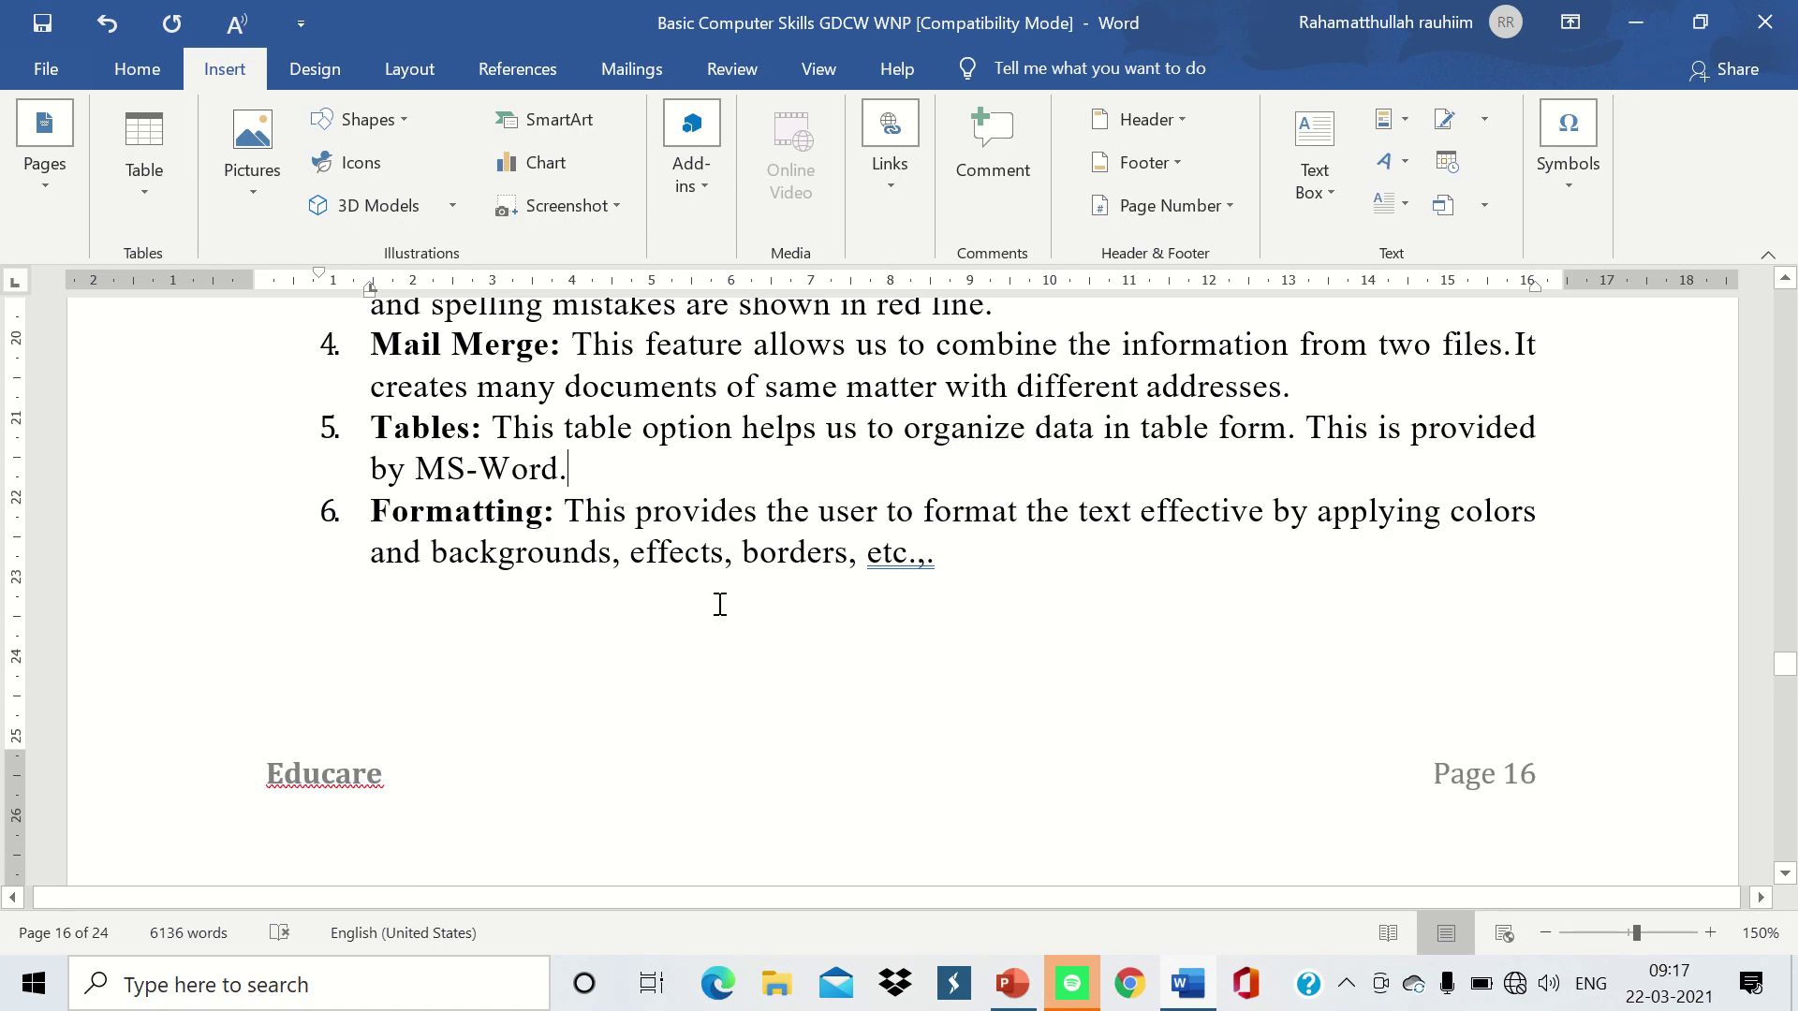
drag(372, 510, 611, 552)
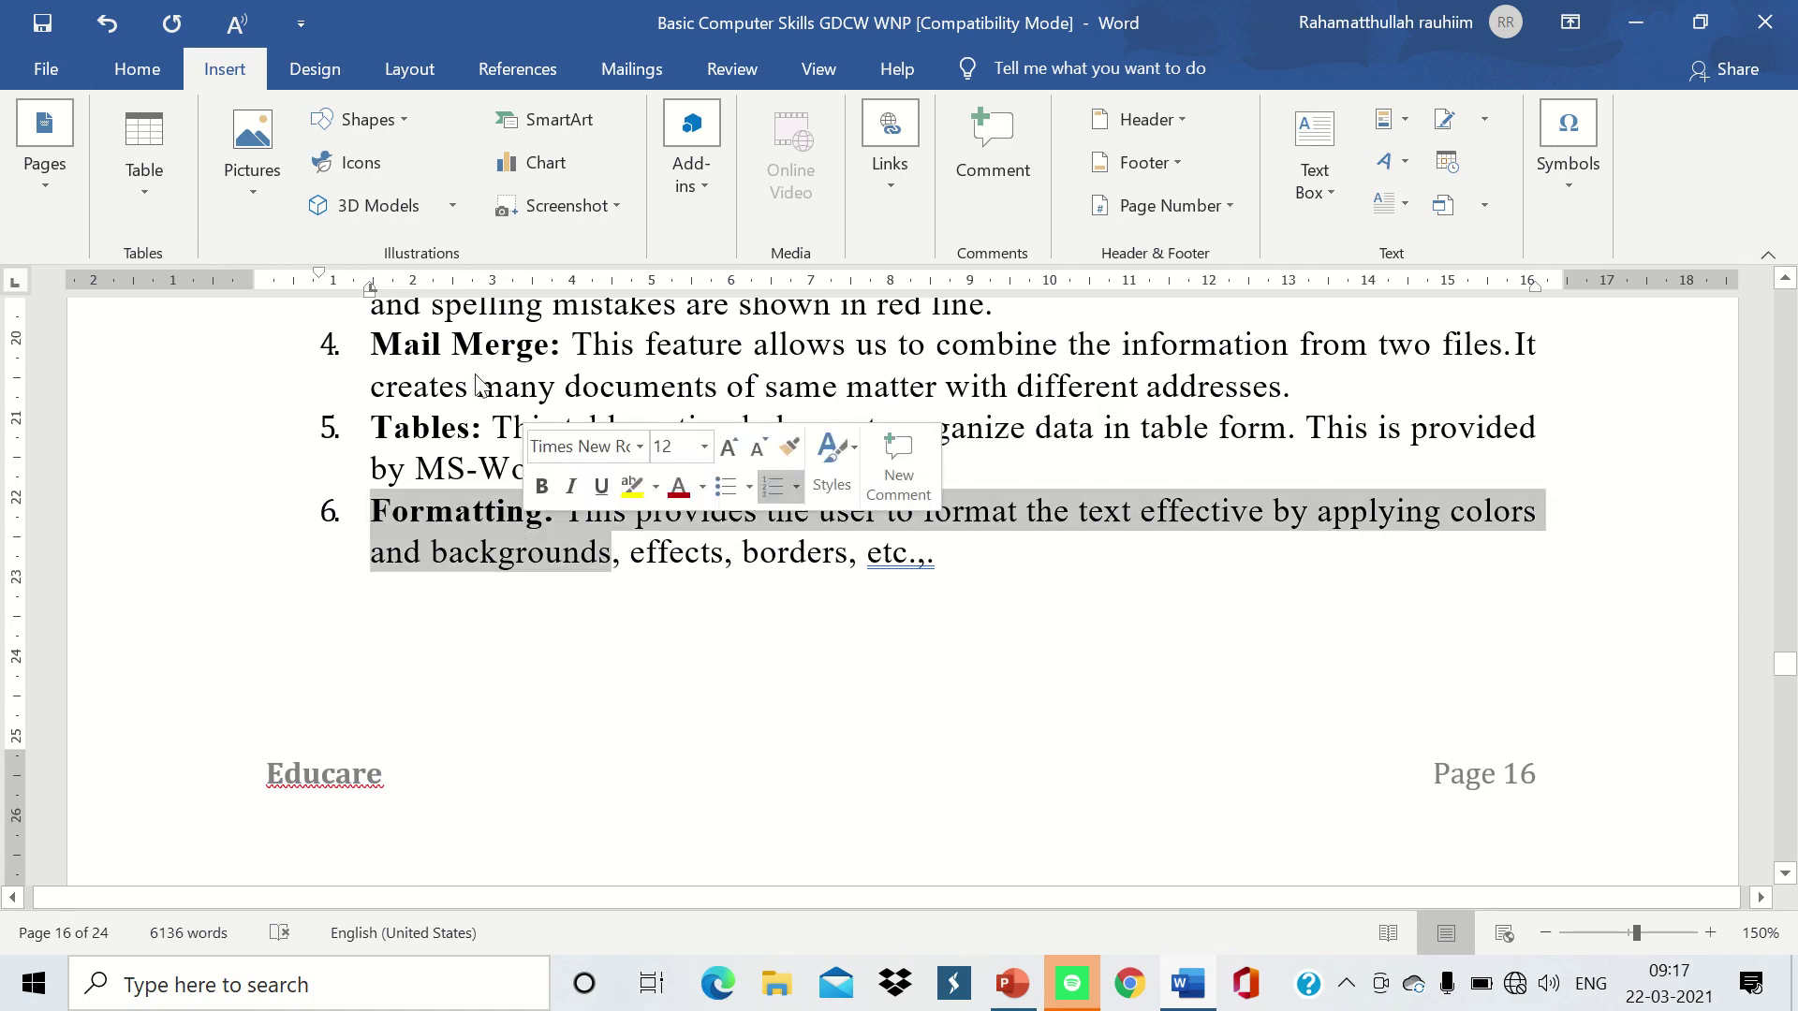
click(140, 69)
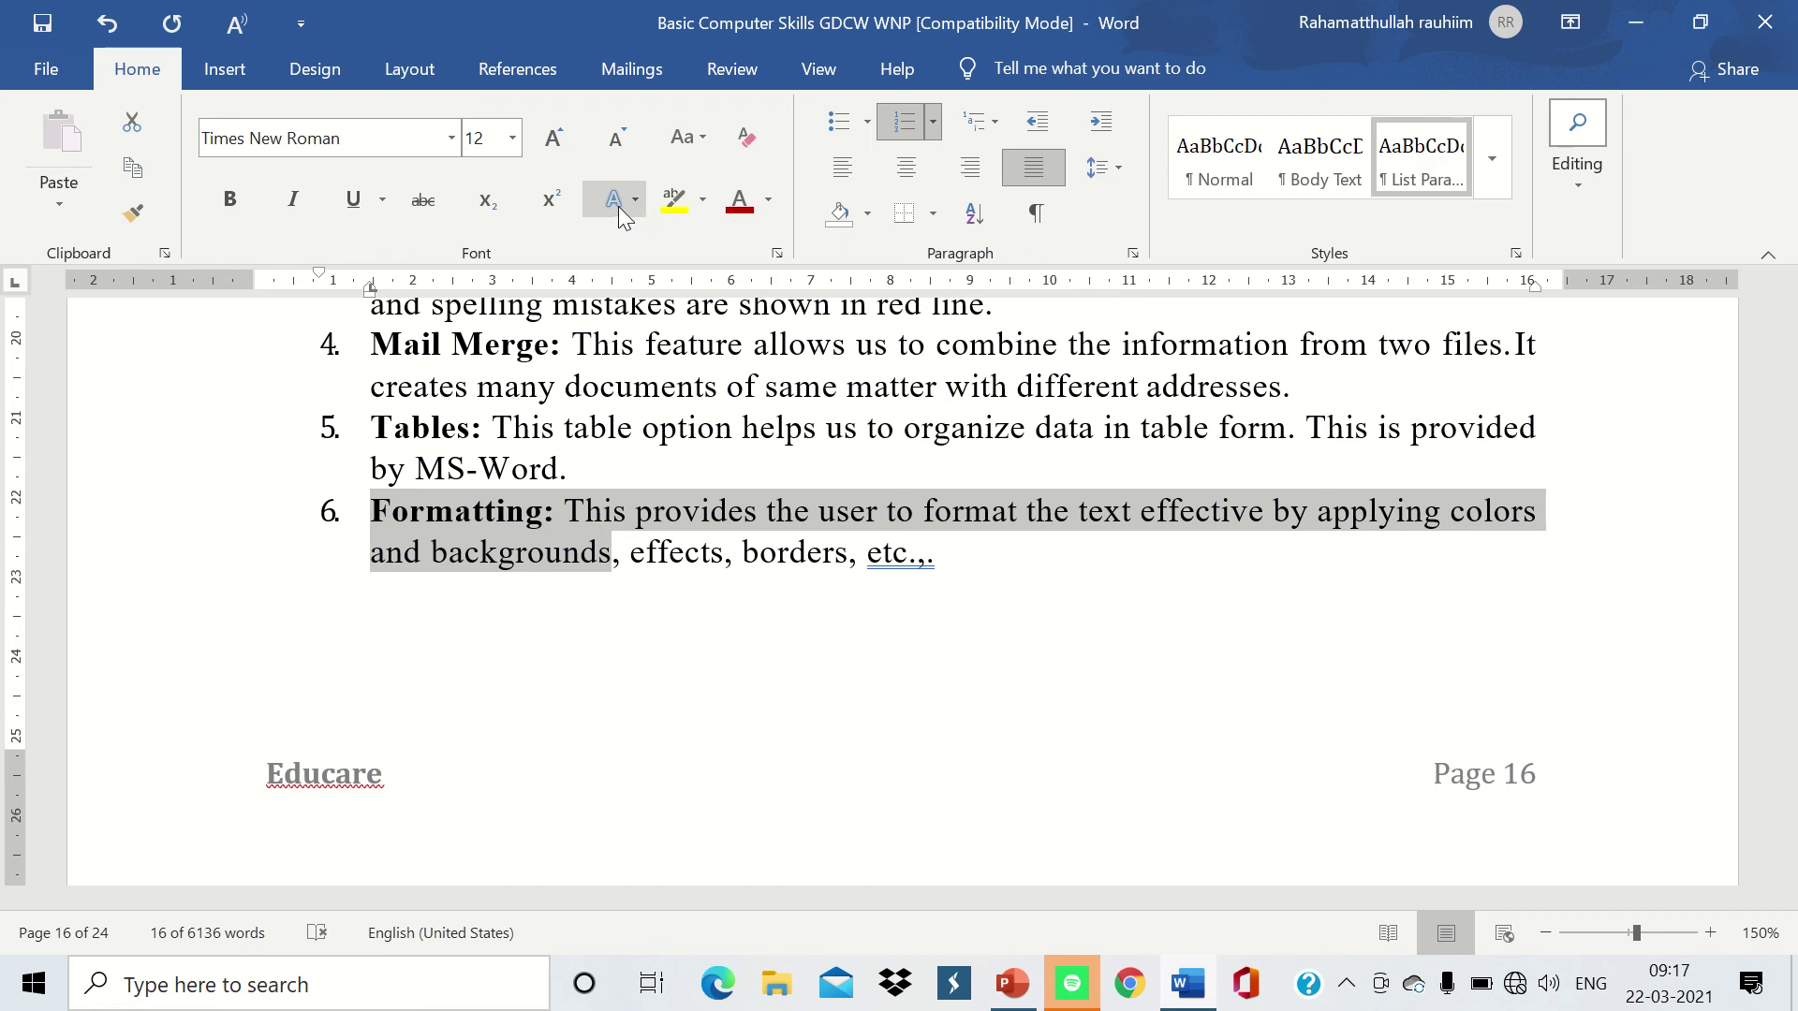
click(422, 200)
click(422, 200)
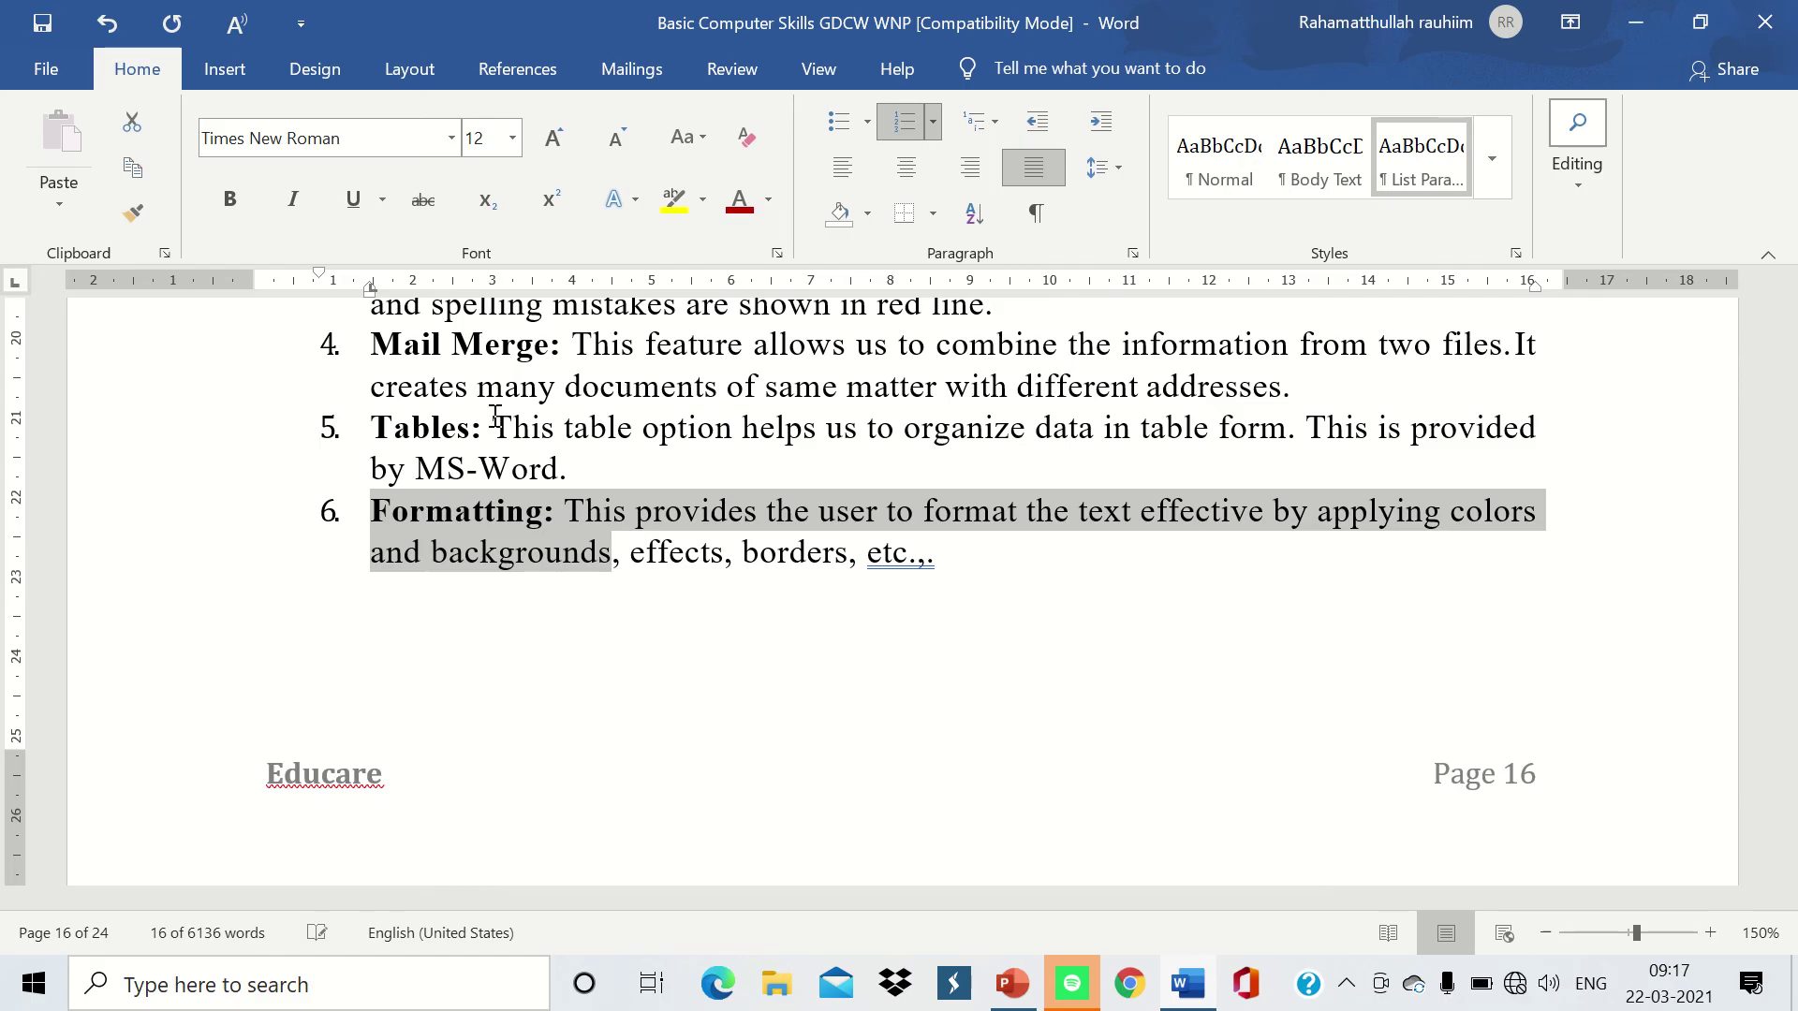
click(777, 632)
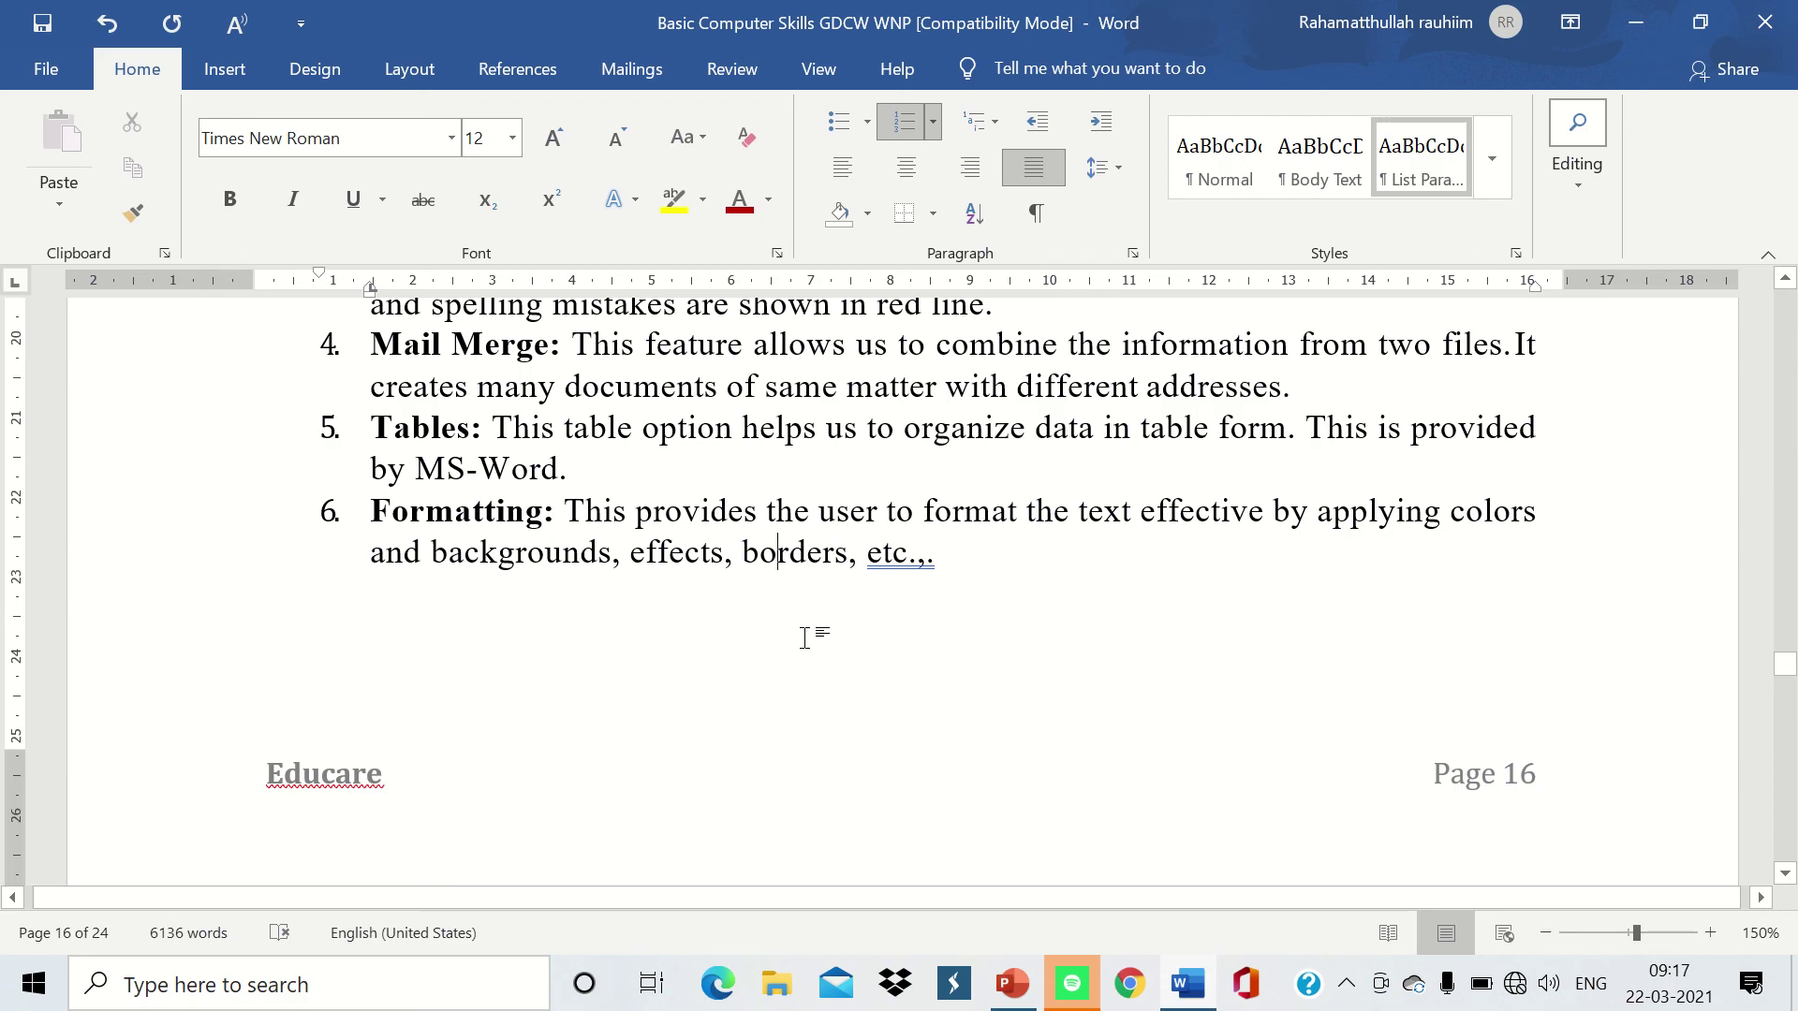
scroll(750, 693, down, 2)
scroll(739, 695, down, 3)
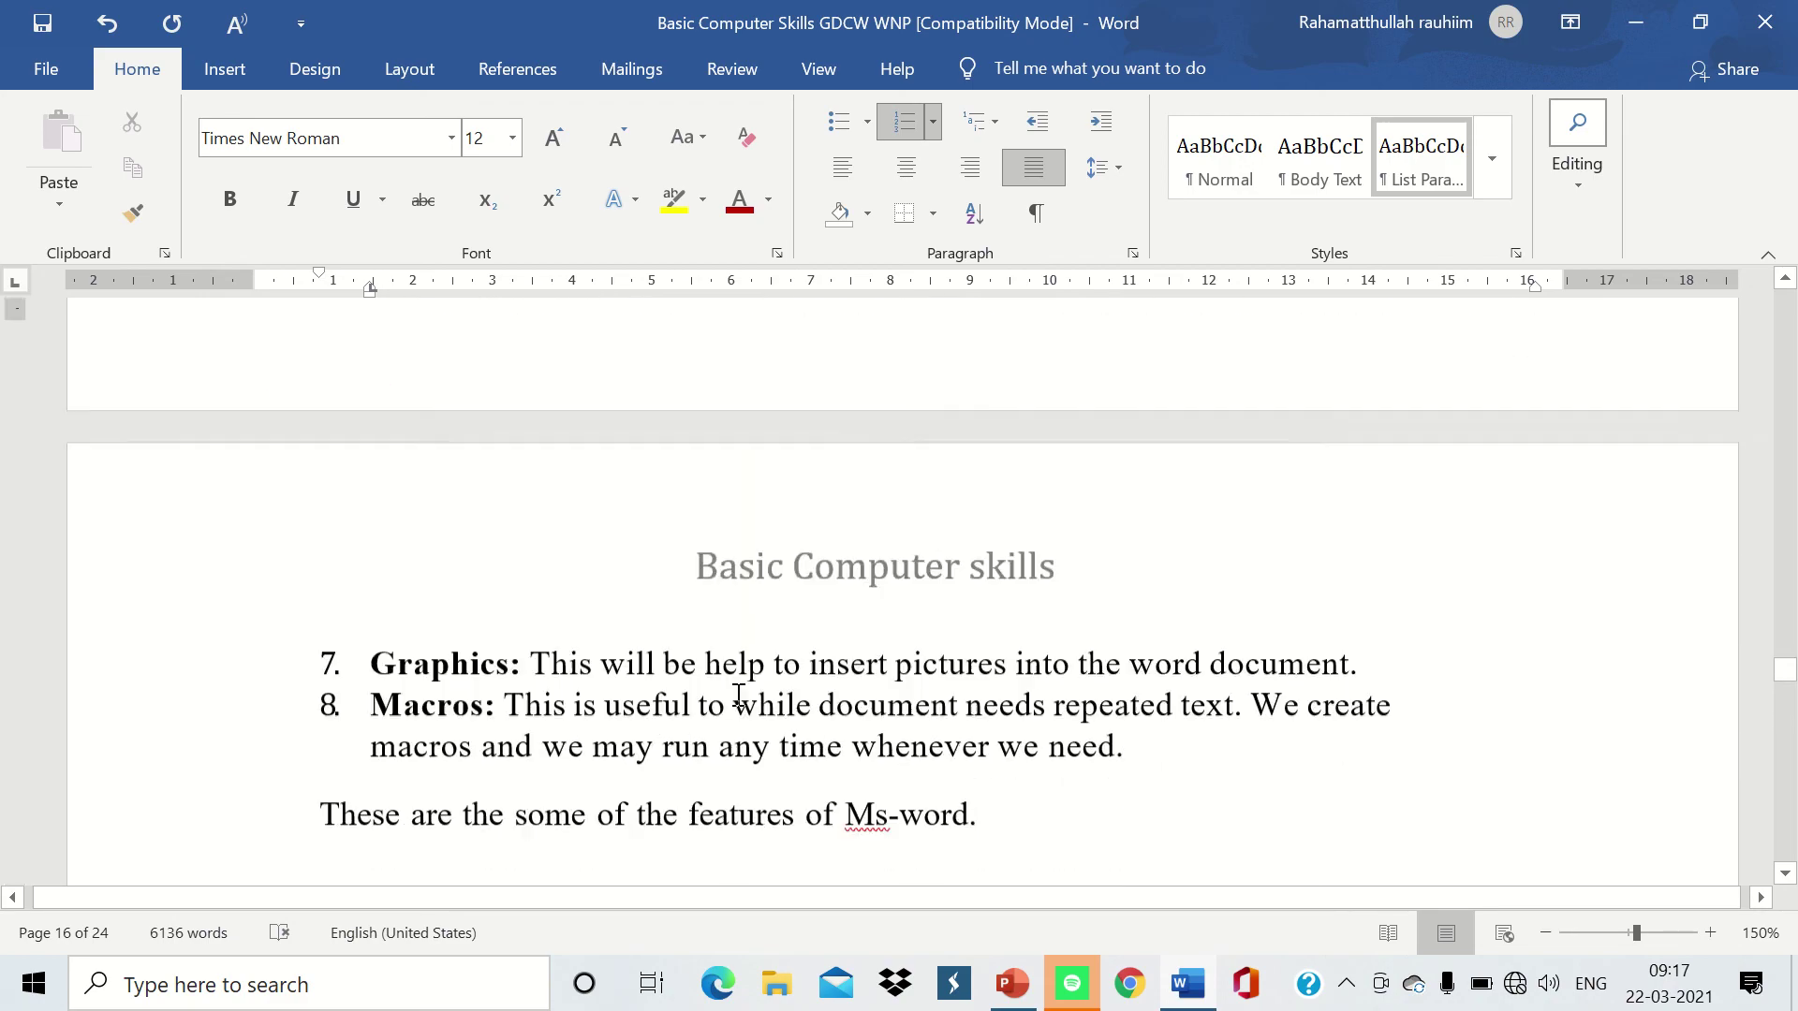
scroll(739, 695, down, 2)
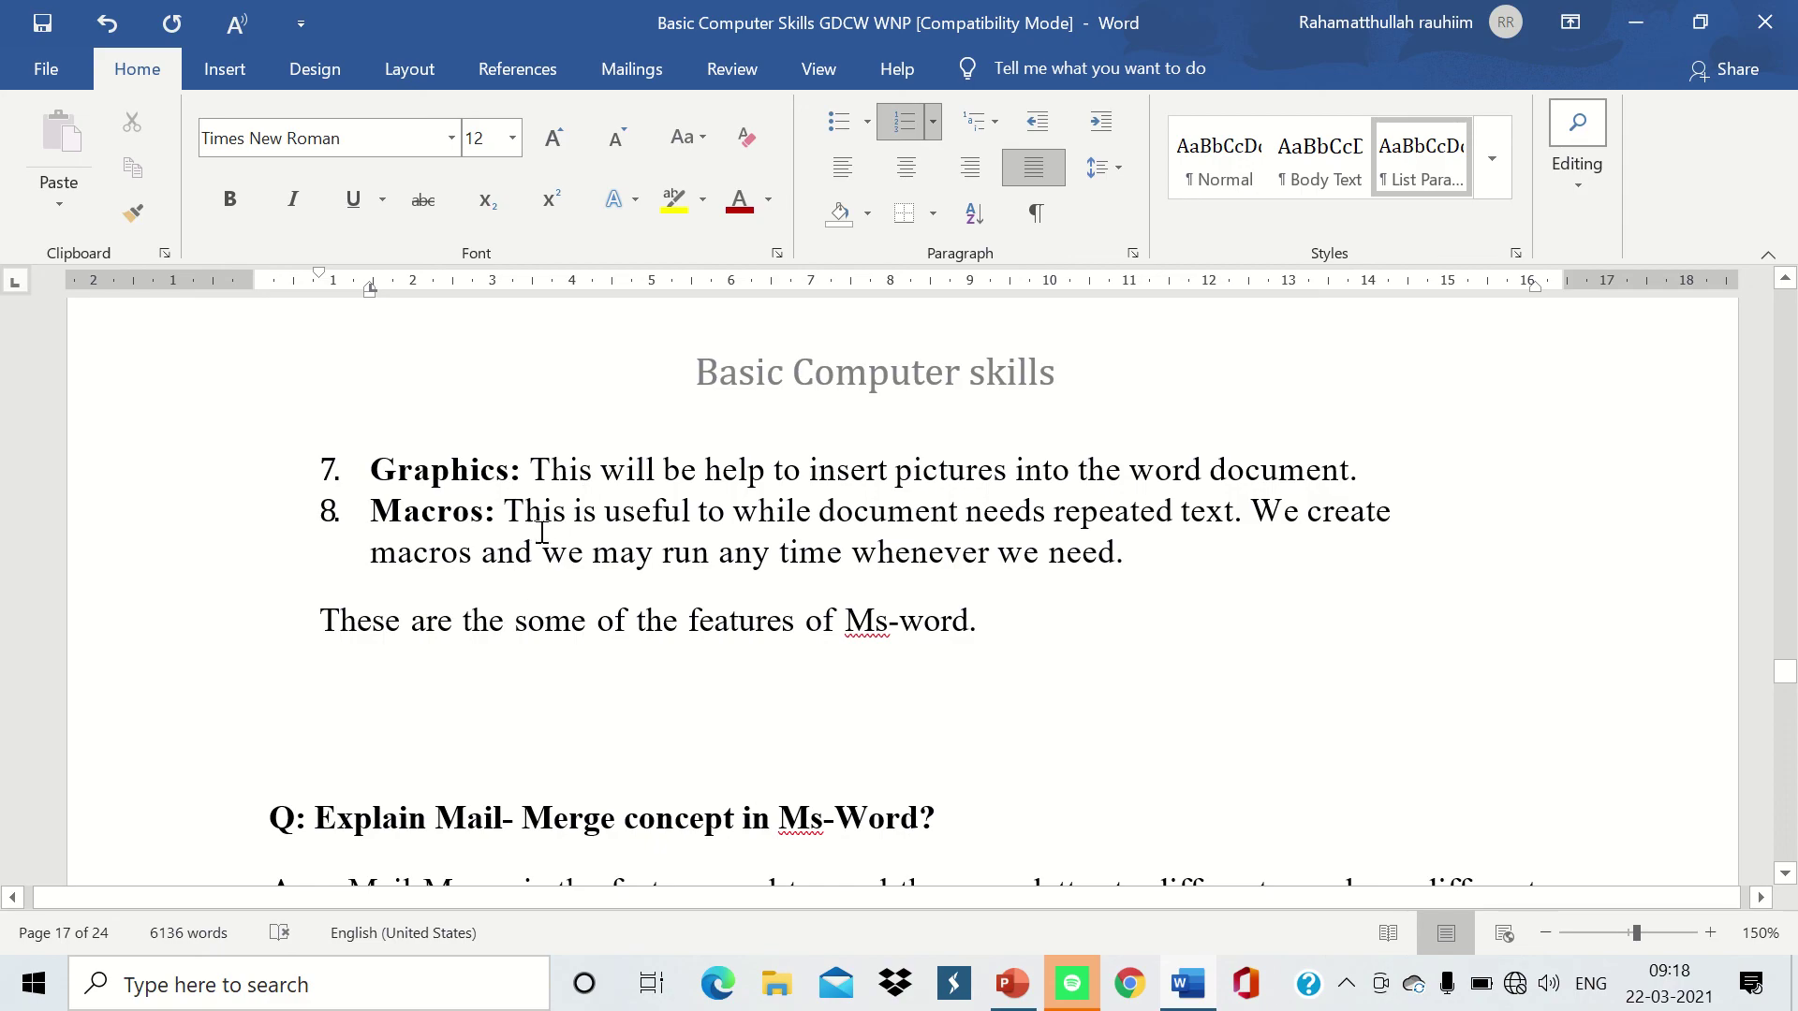
ctrl+scroll(571, 547, up, 6)
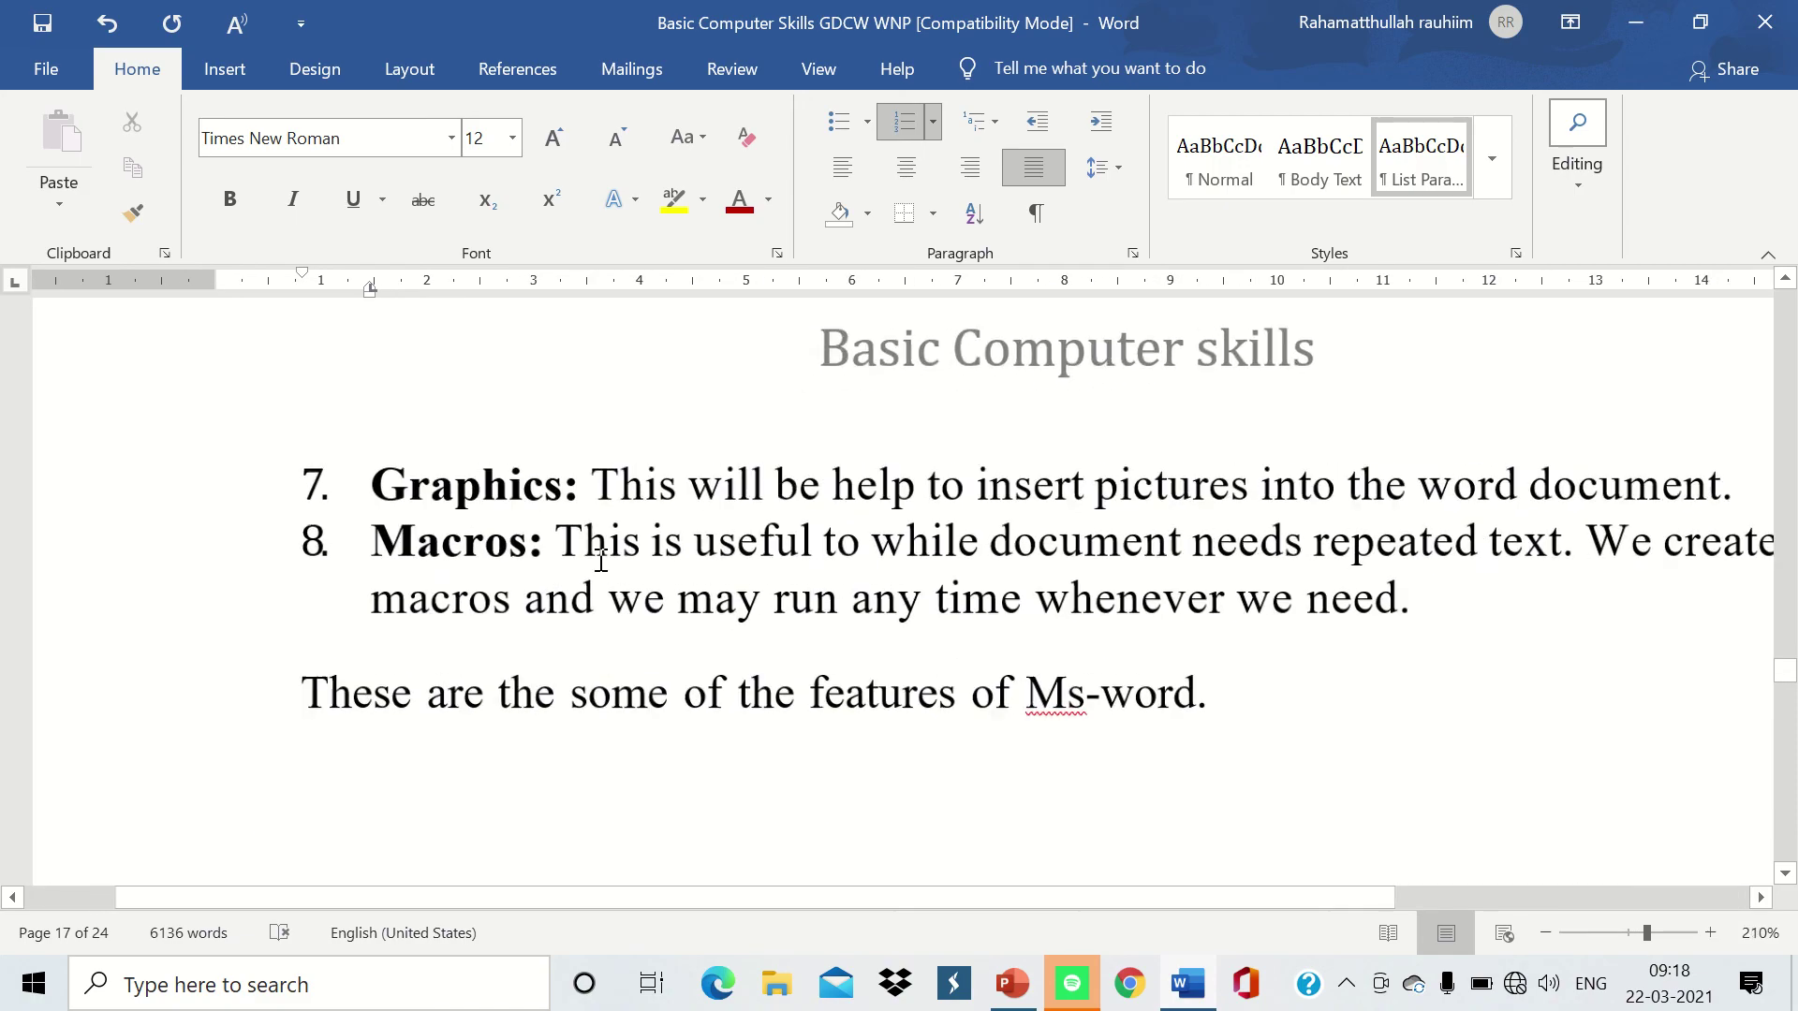
click(240, 75)
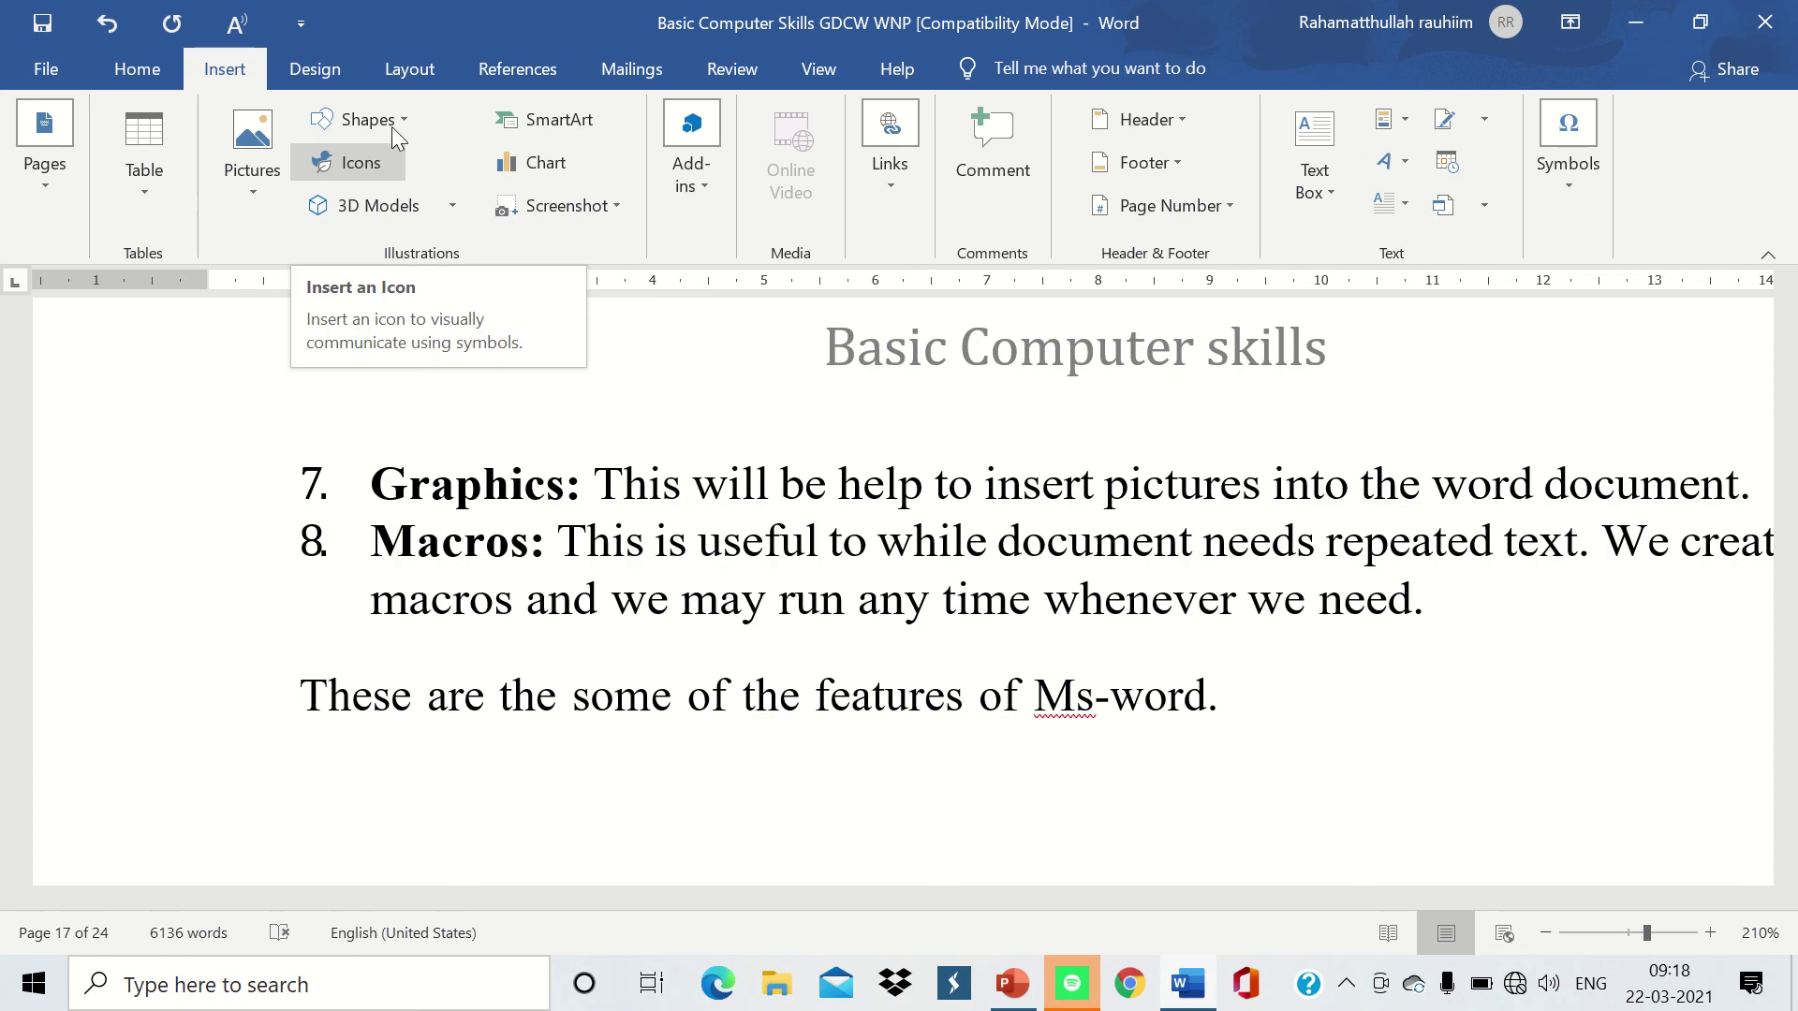
click(618, 208)
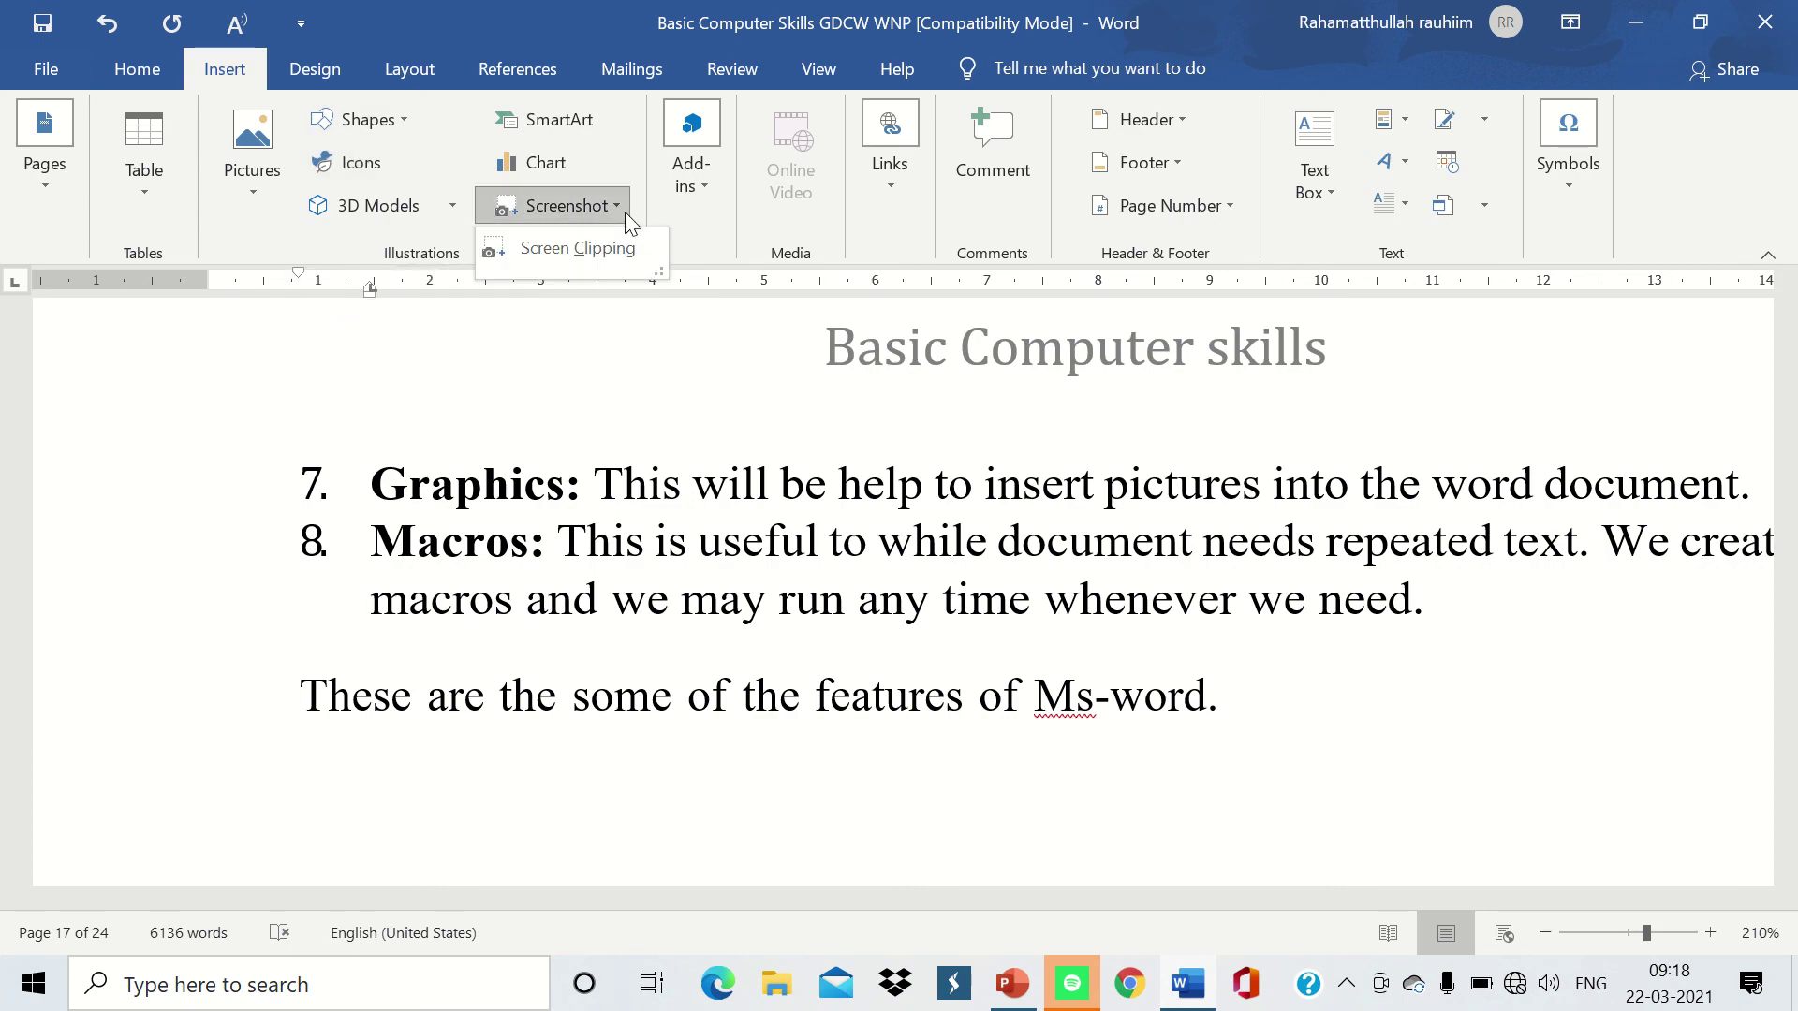
click(709, 361)
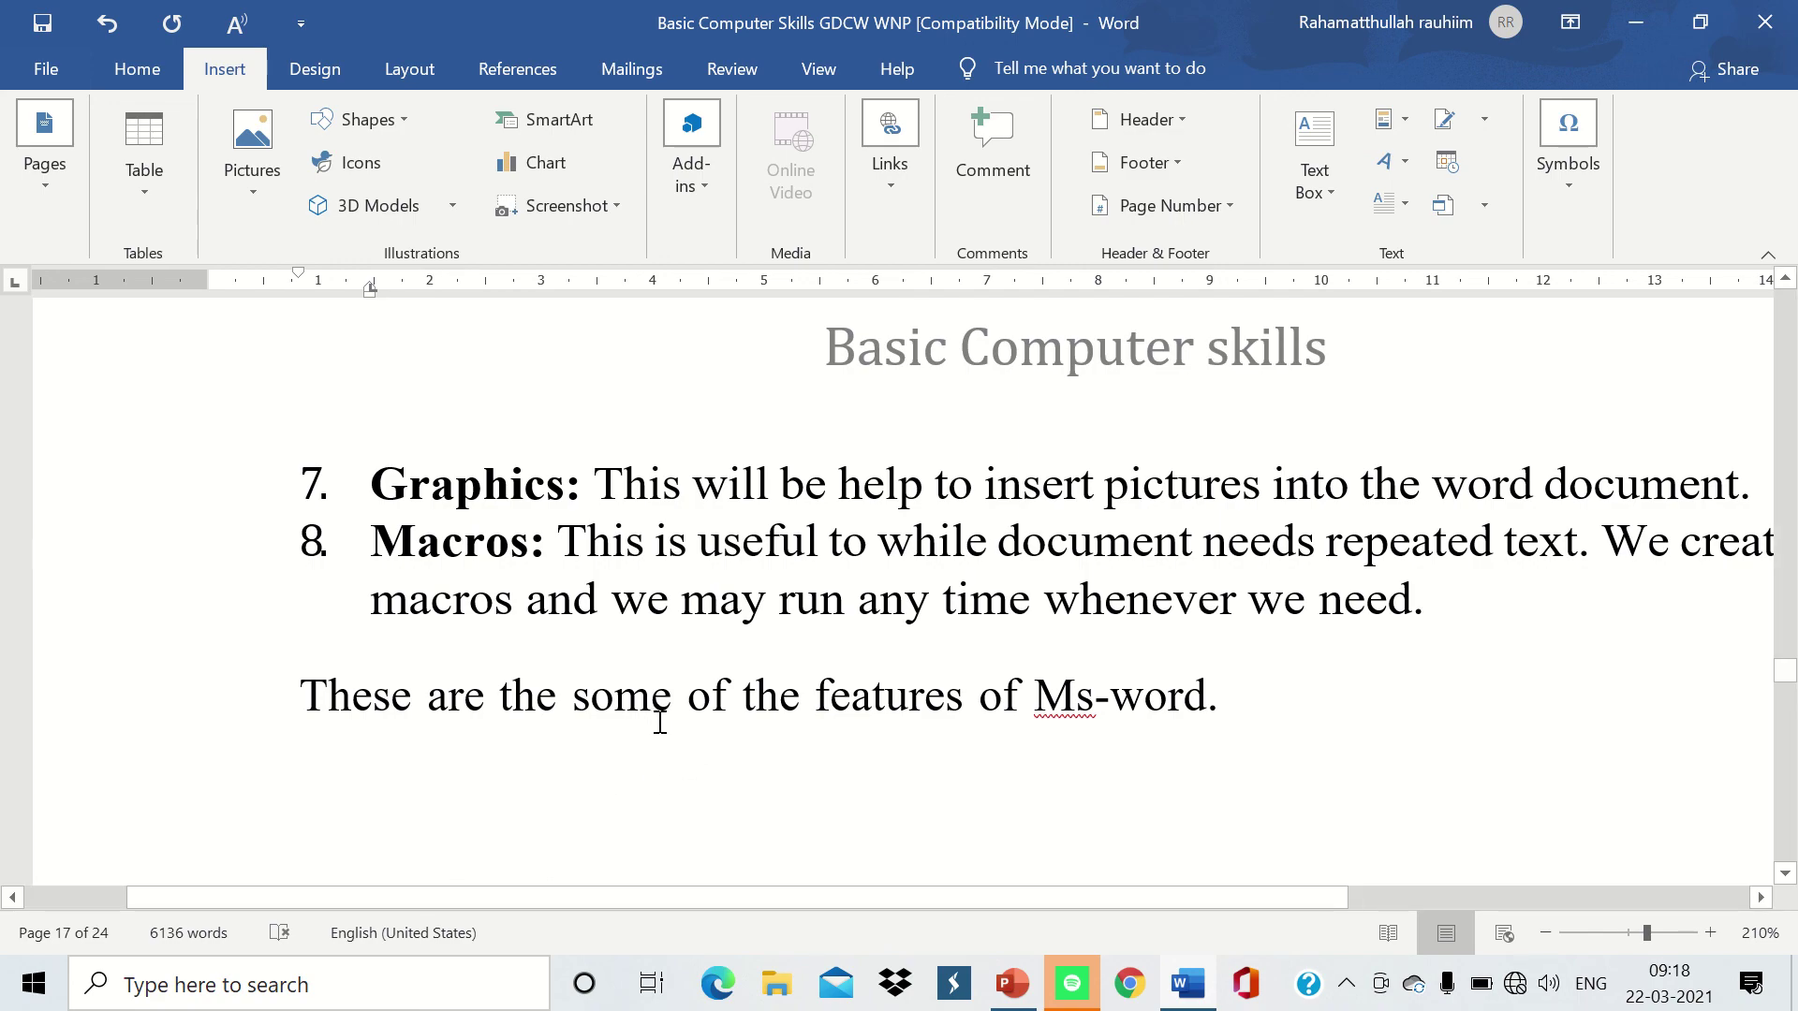
scroll(658, 723, down, 1)
scroll(660, 723, up, 1)
scroll(662, 722, up, 1)
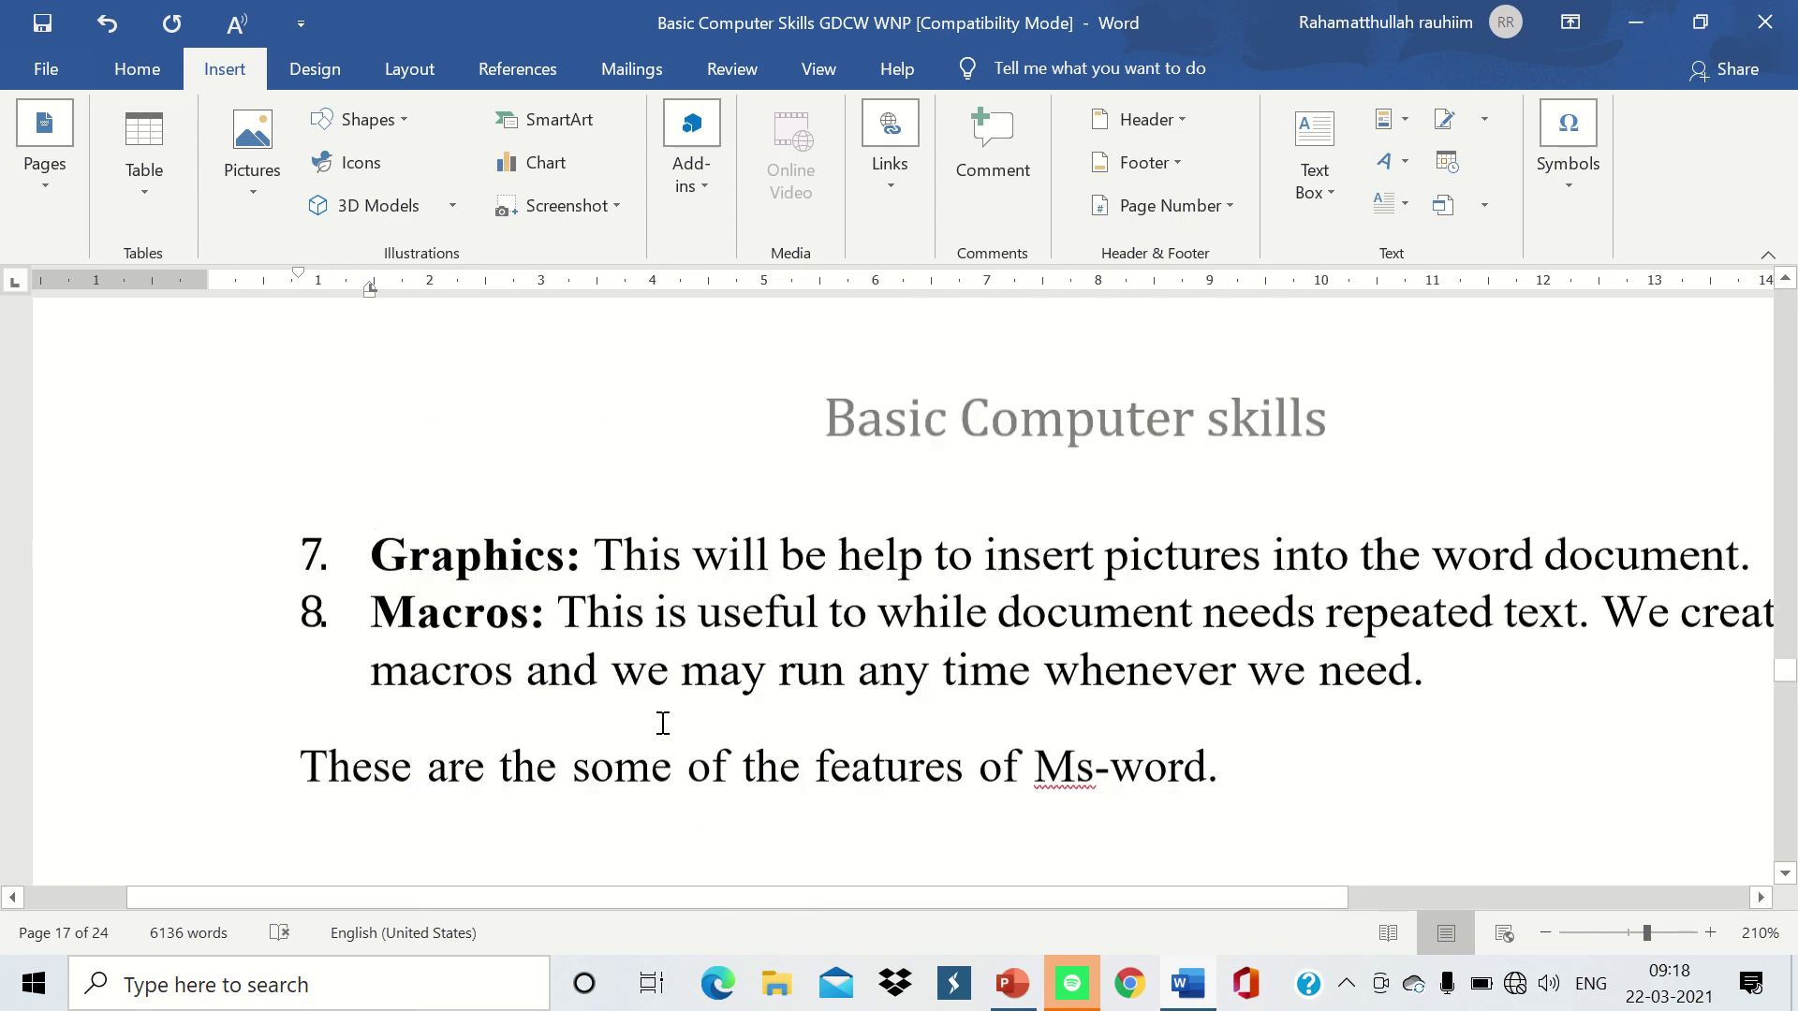
scroll(662, 723, up, 2)
scroll(662, 723, up, 5)
scroll(664, 723, up, 3)
scroll(664, 723, up, 3)
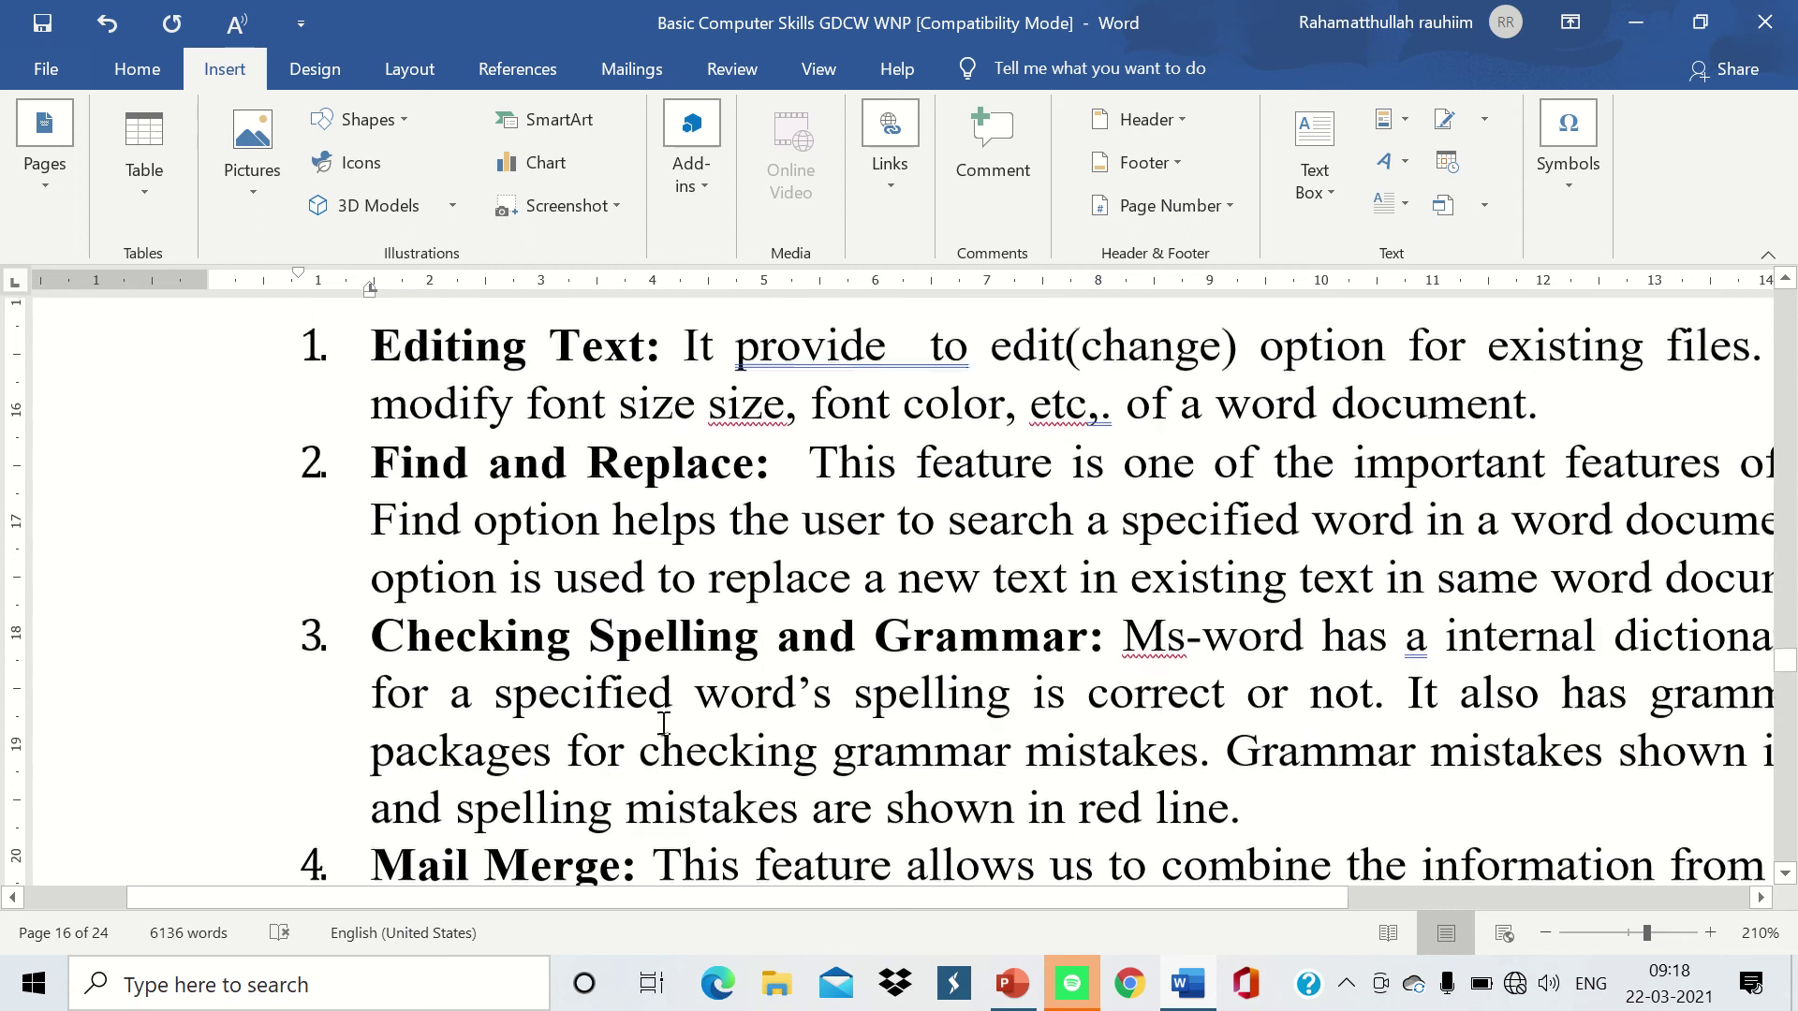
scroll(663, 722, up, 2)
scroll(663, 723, up, 3)
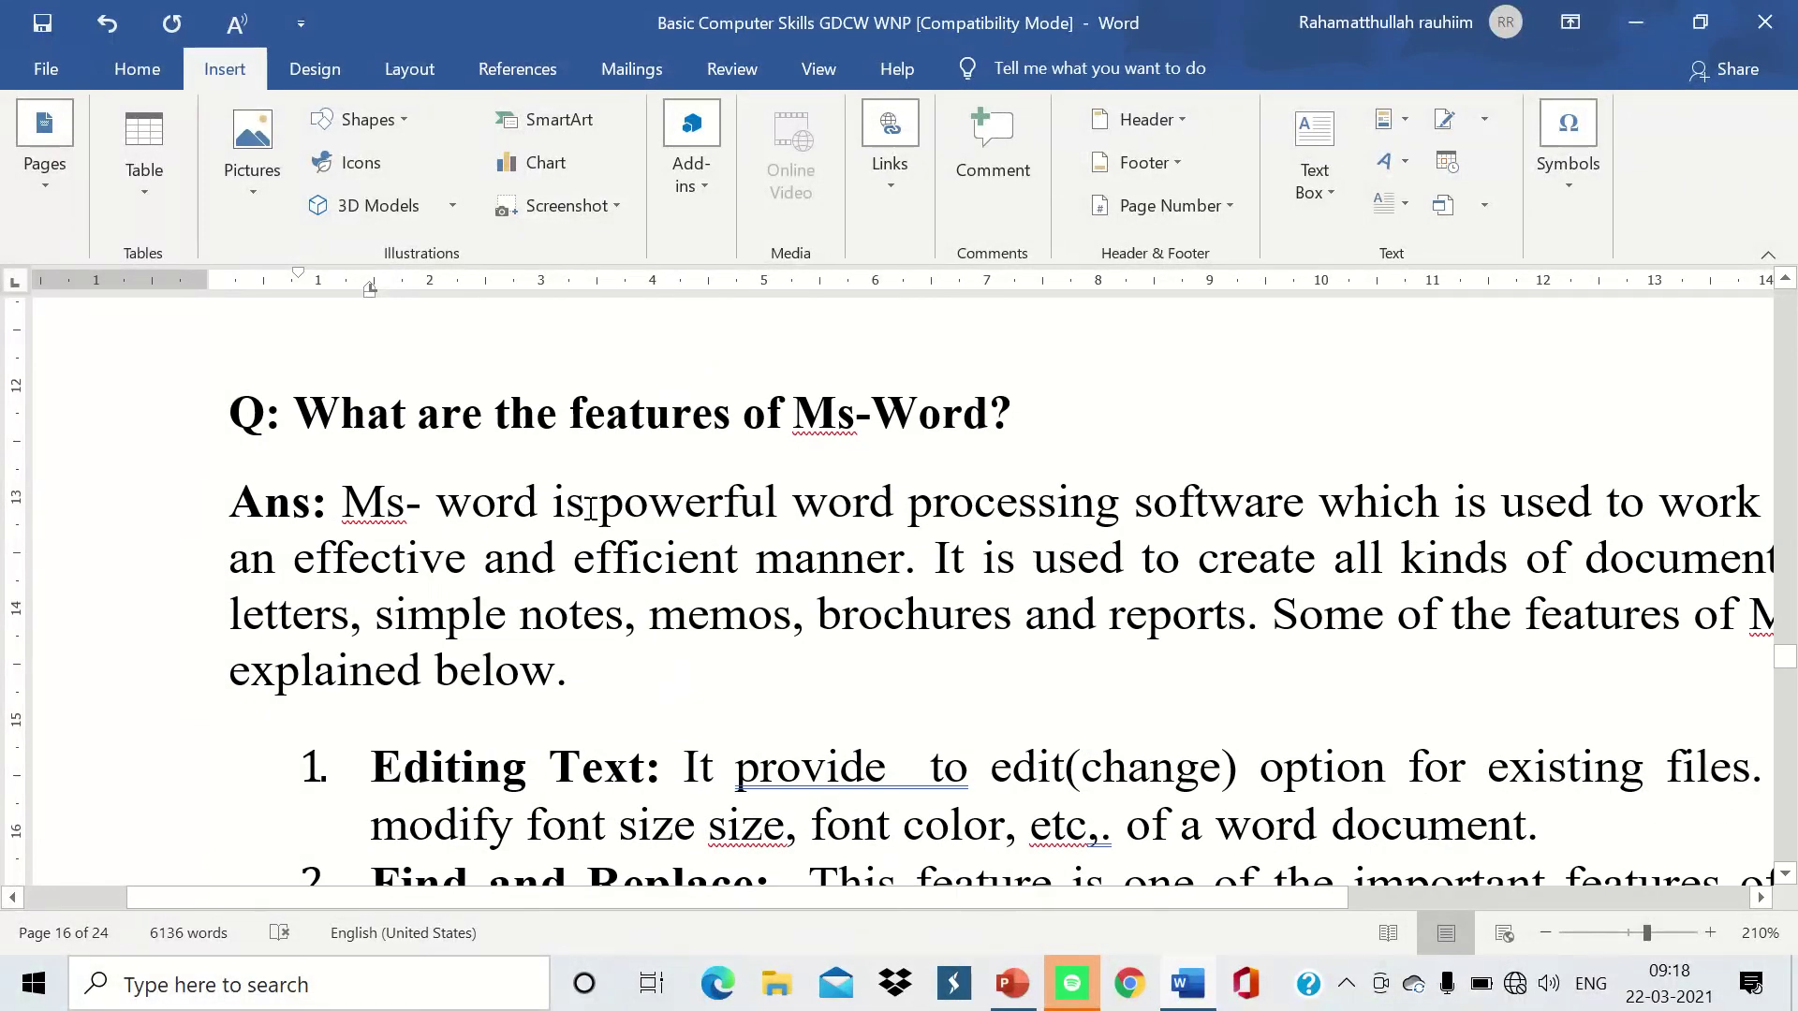
click(624, 683)
scroll(738, 714, down, 1)
scroll(727, 604, down, 1)
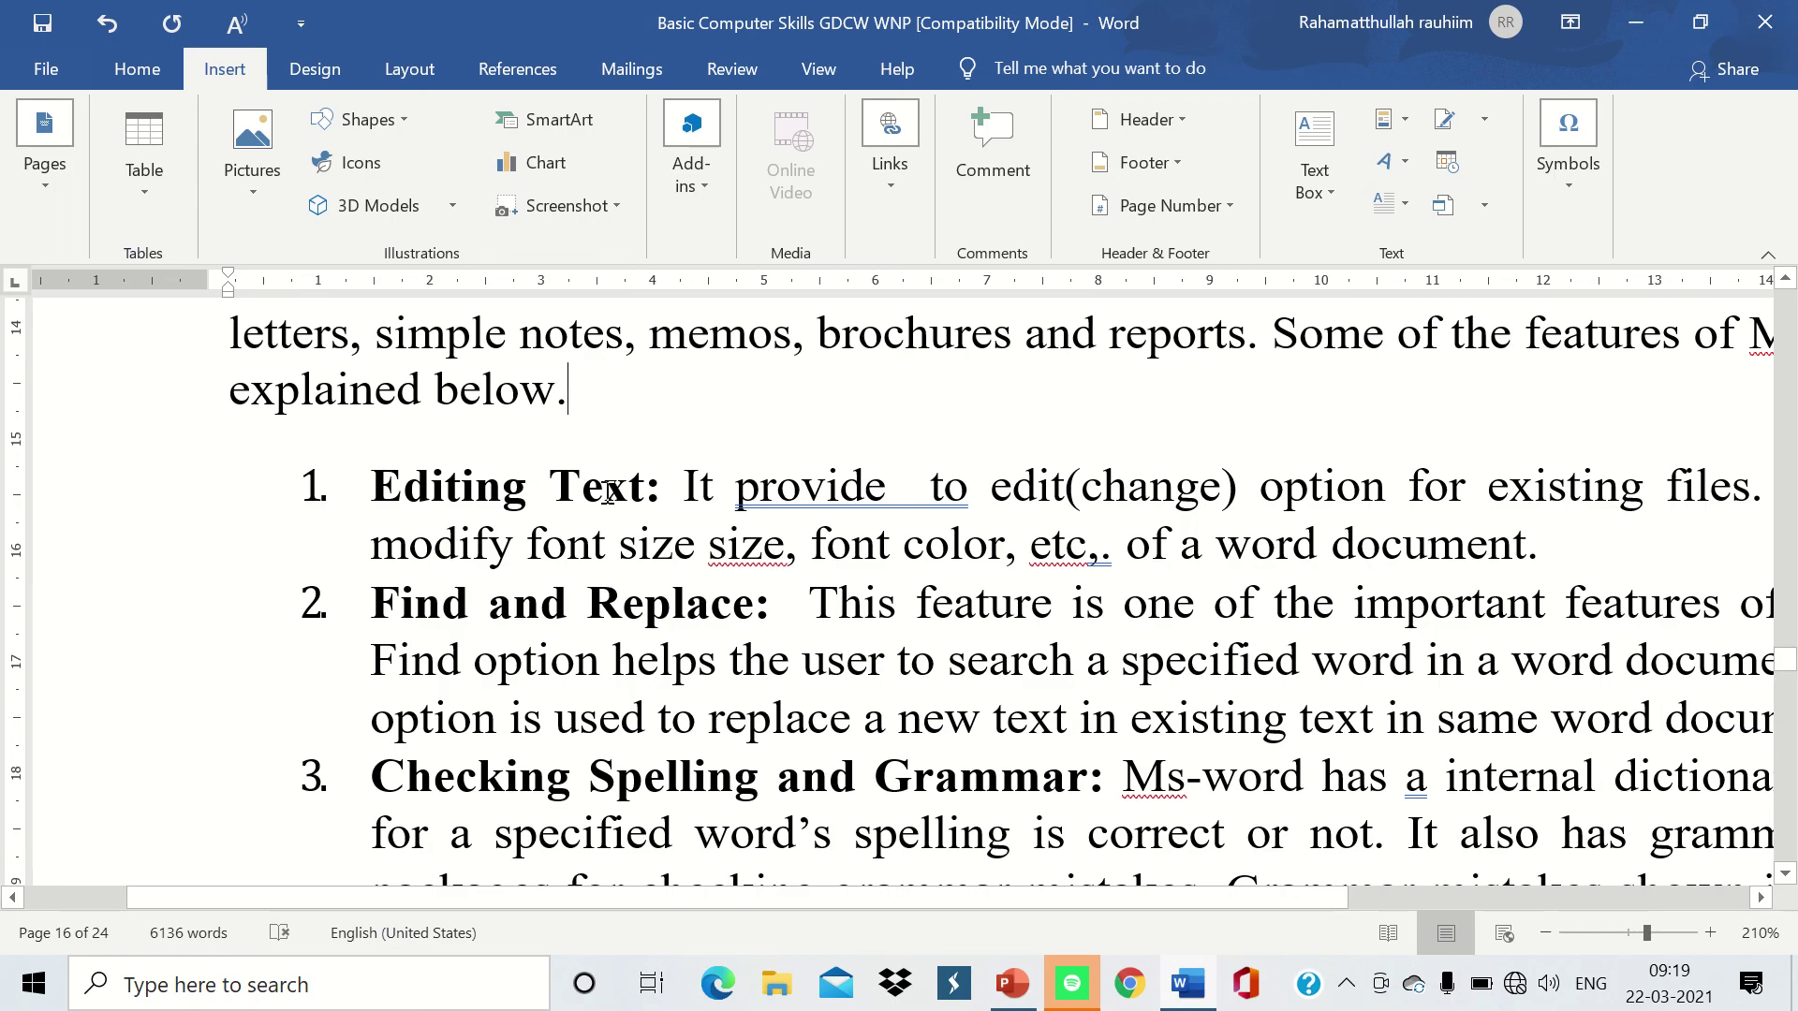
scroll(560, 521, down, 1)
scroll(494, 634, down, 1)
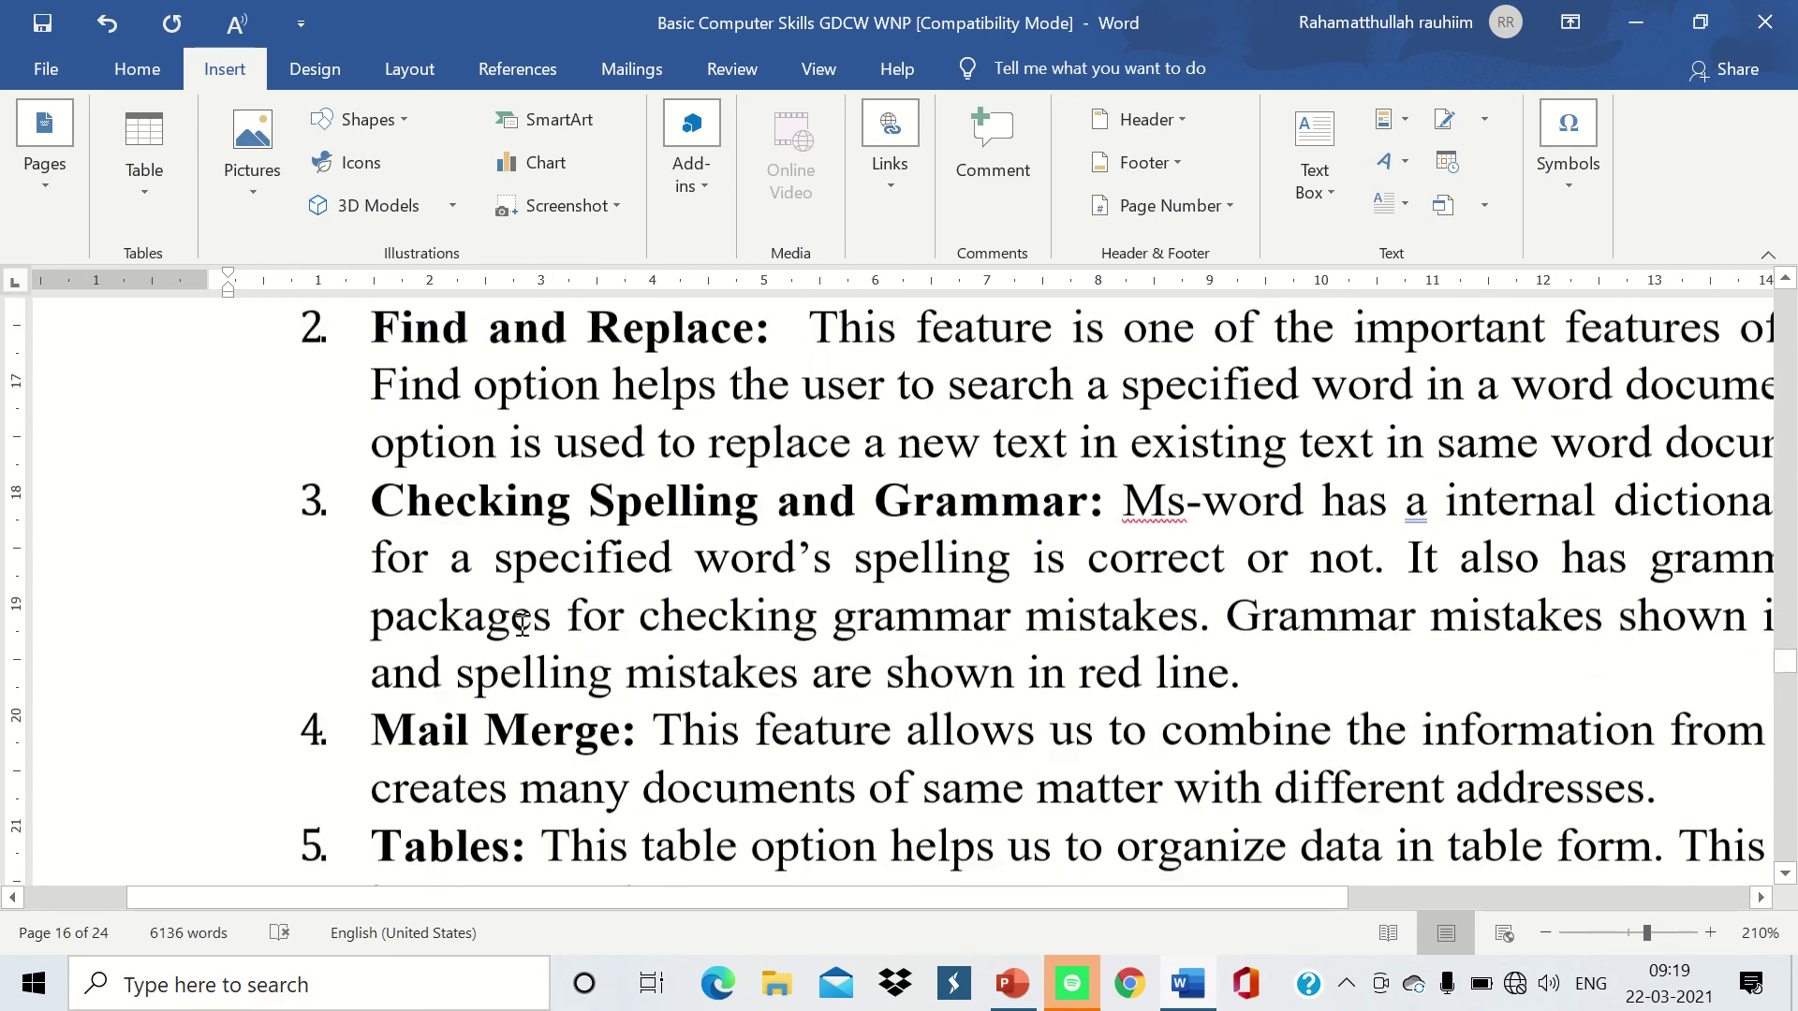
scroll(491, 634, down, 1)
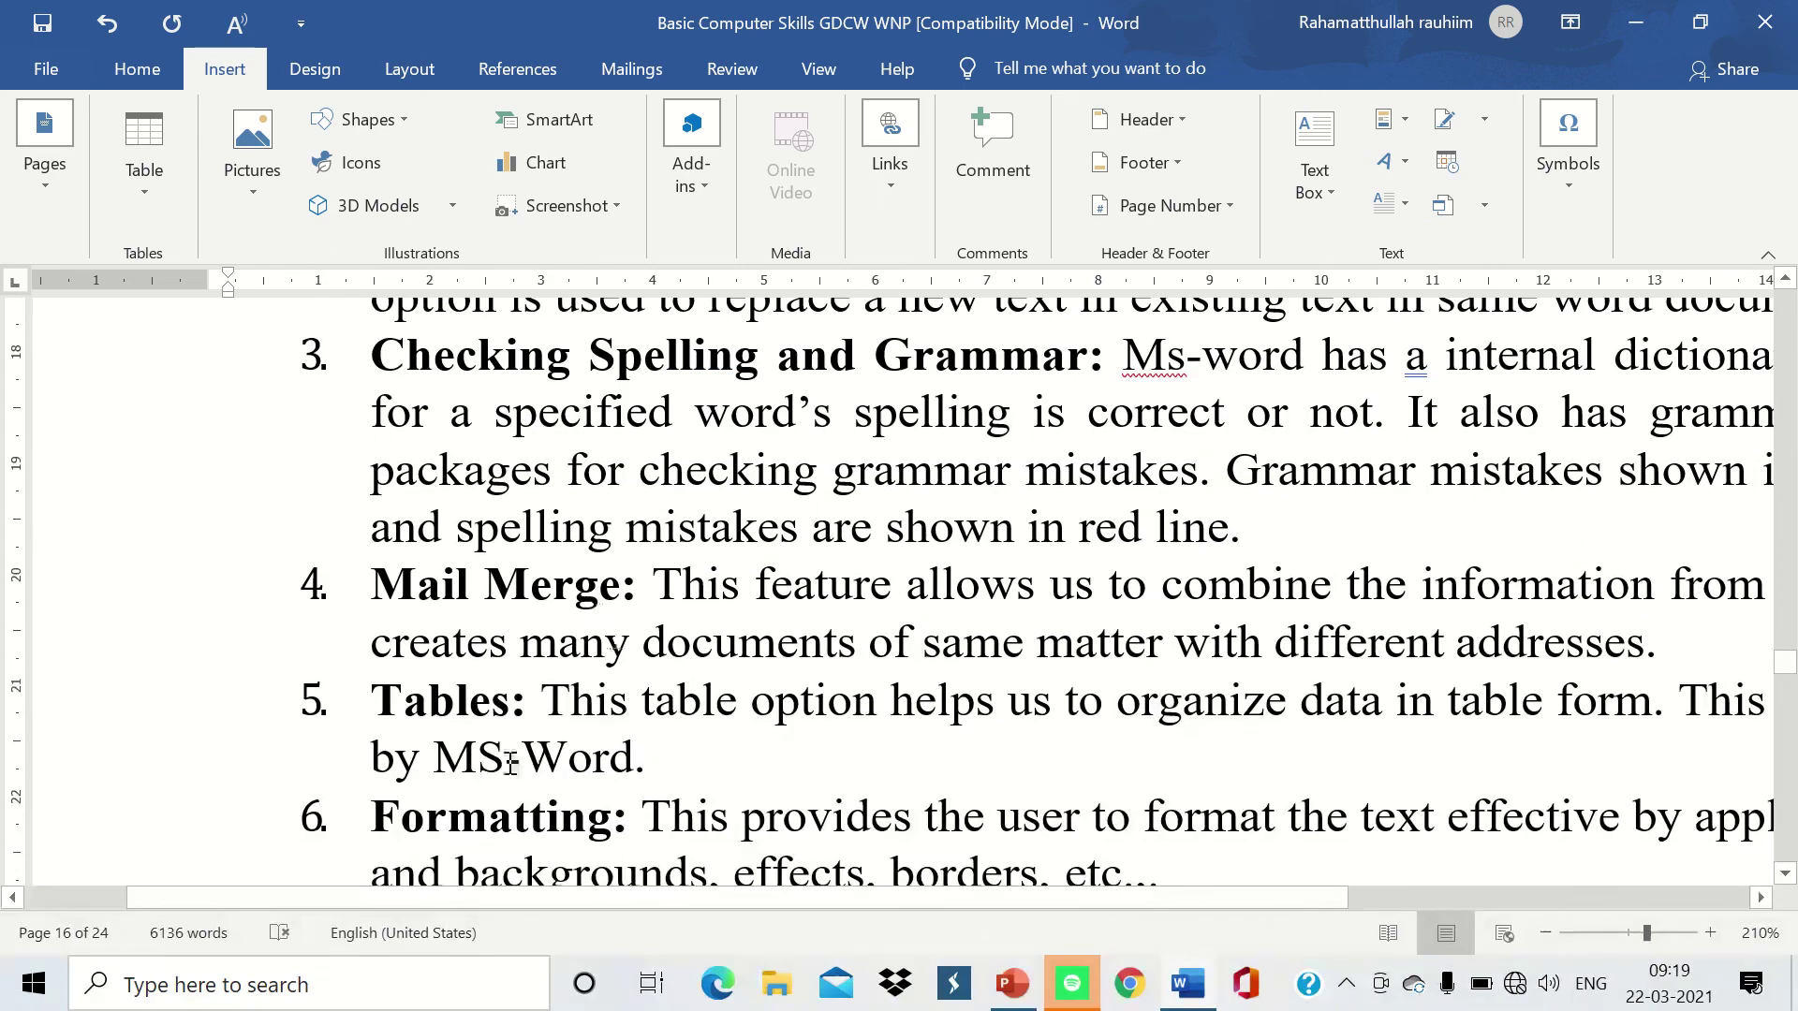
scroll(458, 618, down, 2)
scroll(445, 598, down, 1)
scroll(630, 626, down, 1)
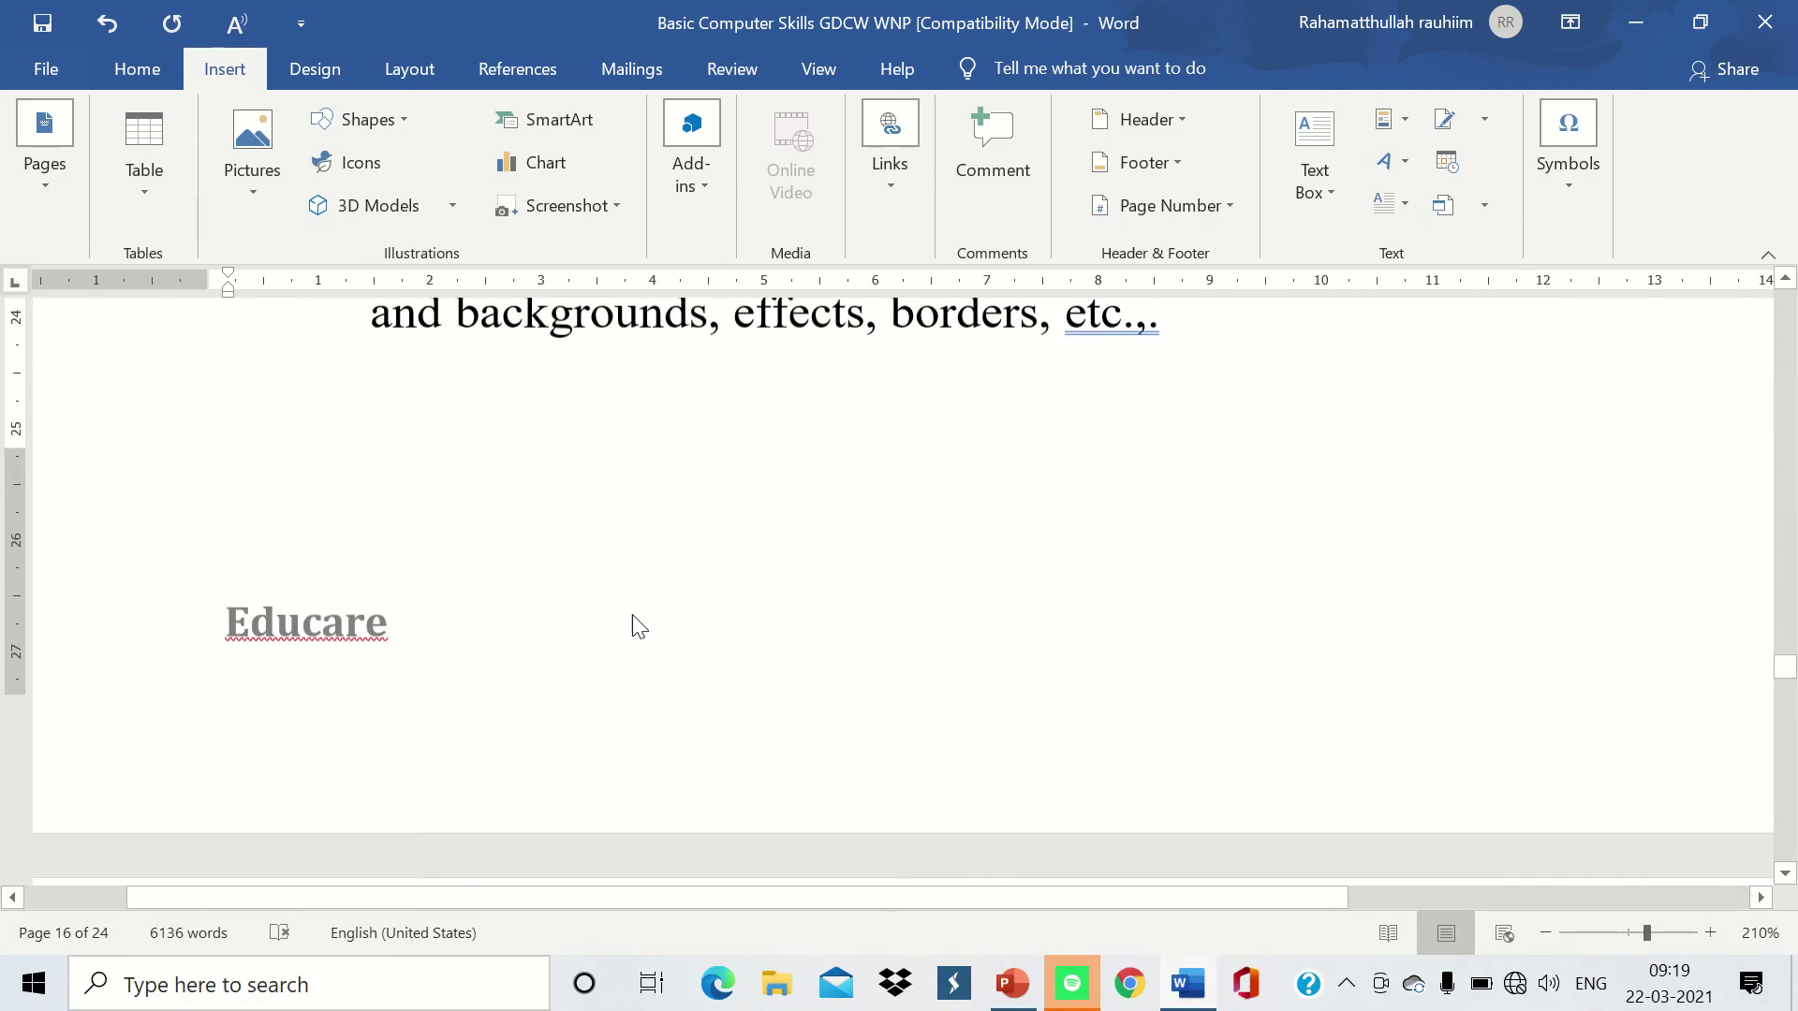
scroll(630, 626, down, 2)
scroll(618, 646, down, 3)
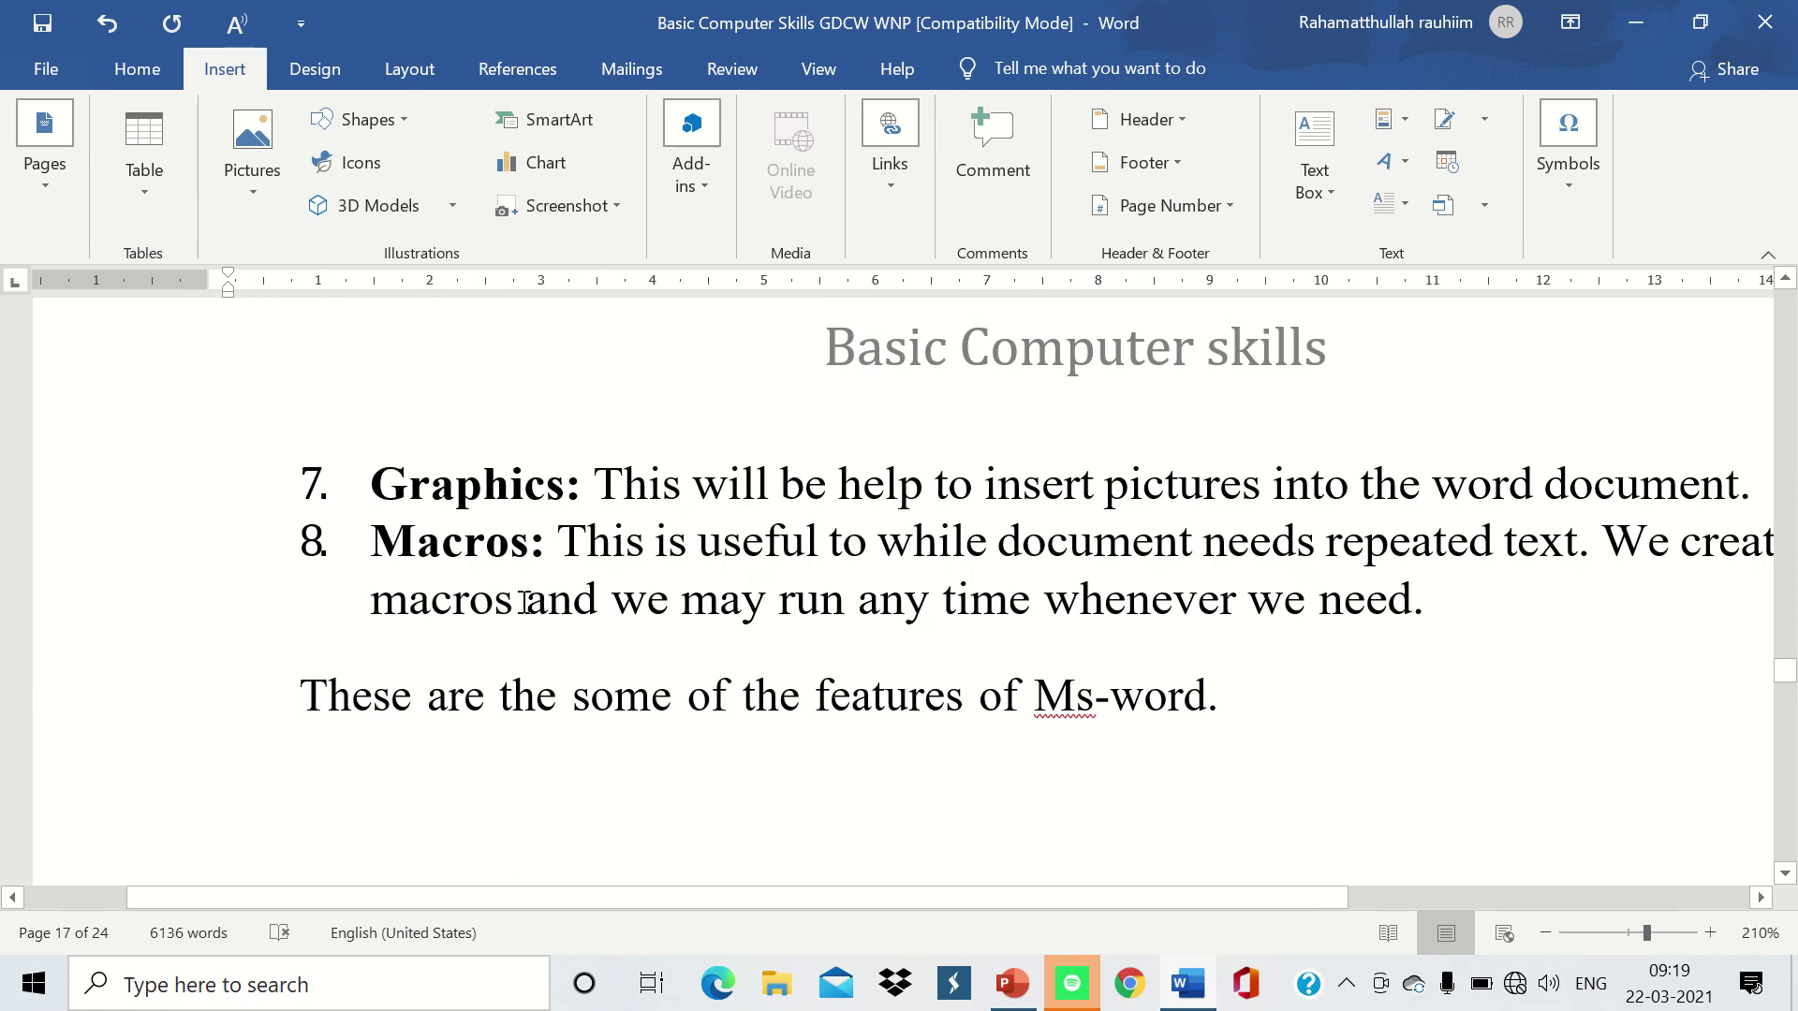